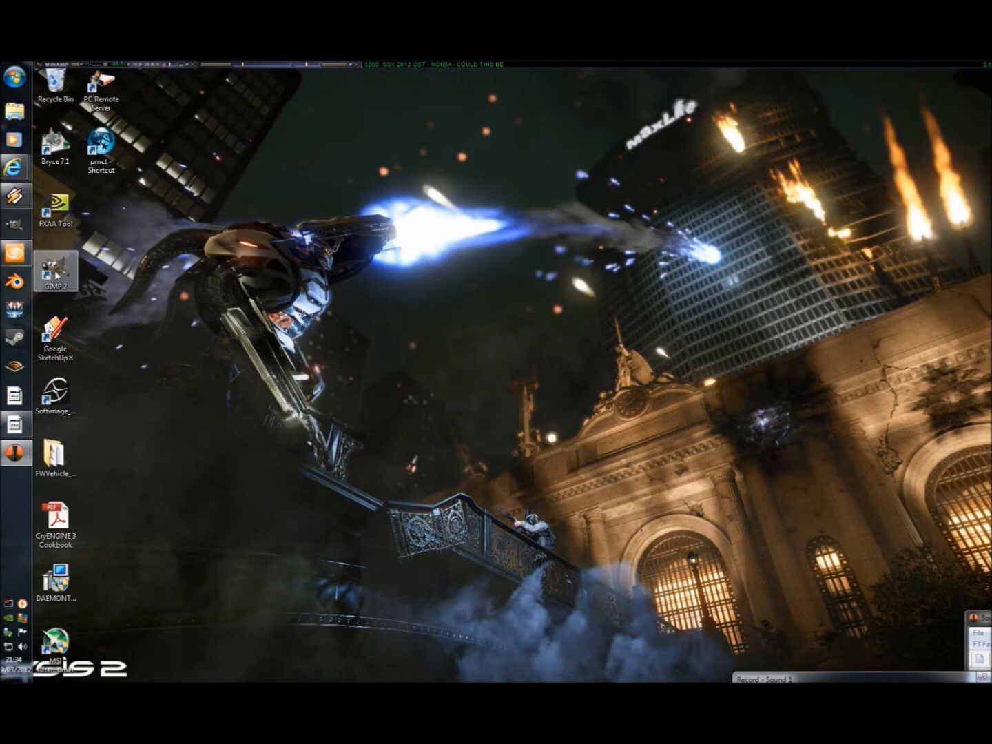
Step: Switch to CryENGINE Sandbox and examine the stone-patterned columns in the parralax level from different camera angles
mouse_move(15, 254)
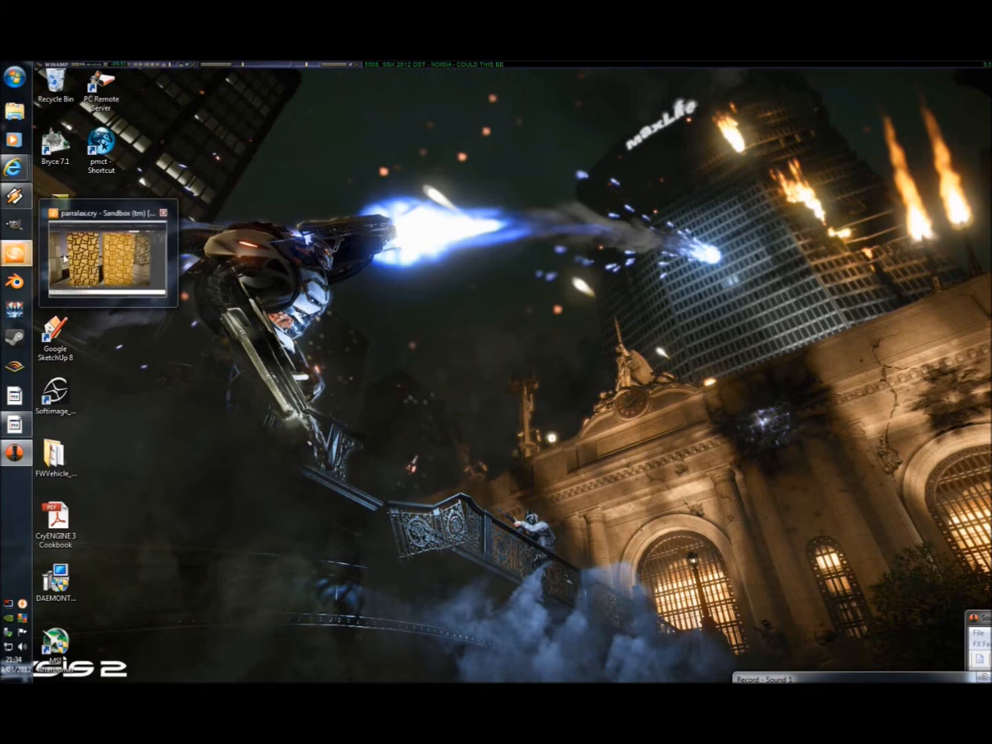
left_click(4, 259)
left_click_drag(461, 368, 461, 370)
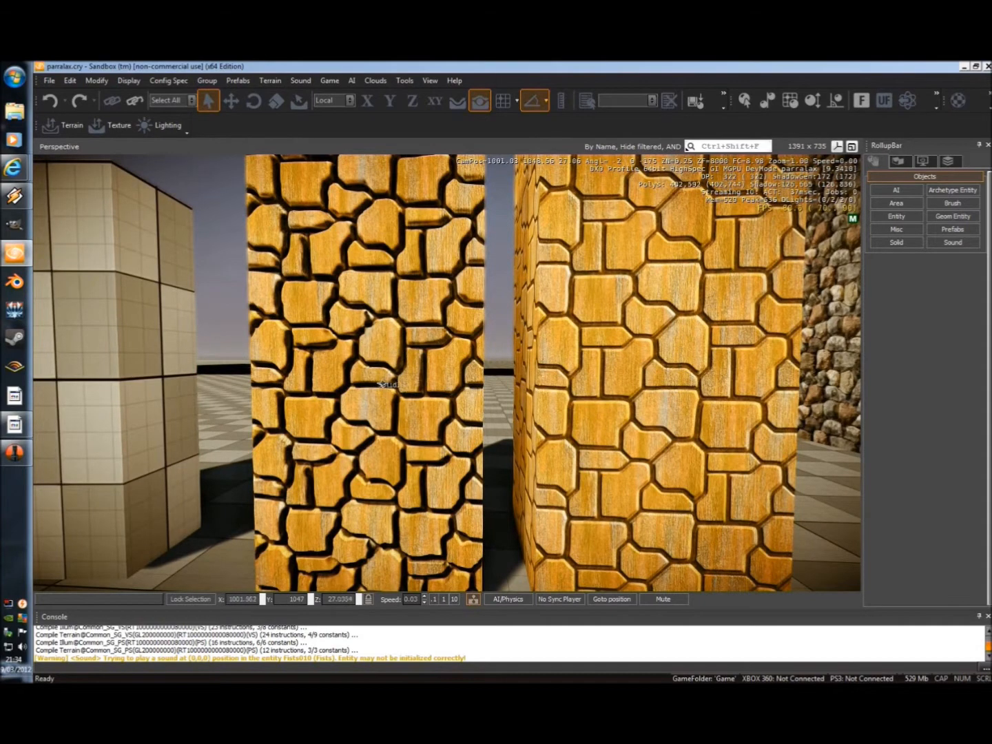
left_click_drag(381, 395, 476, 377)
key("d")
key("d")
key("a")
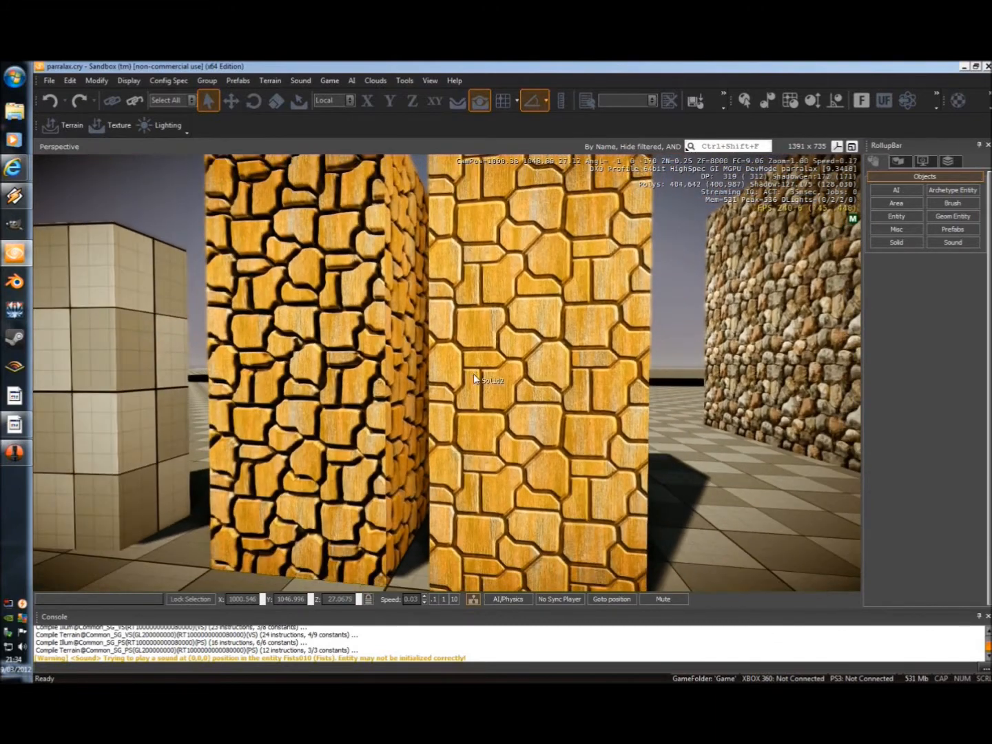
left_click(965, 66)
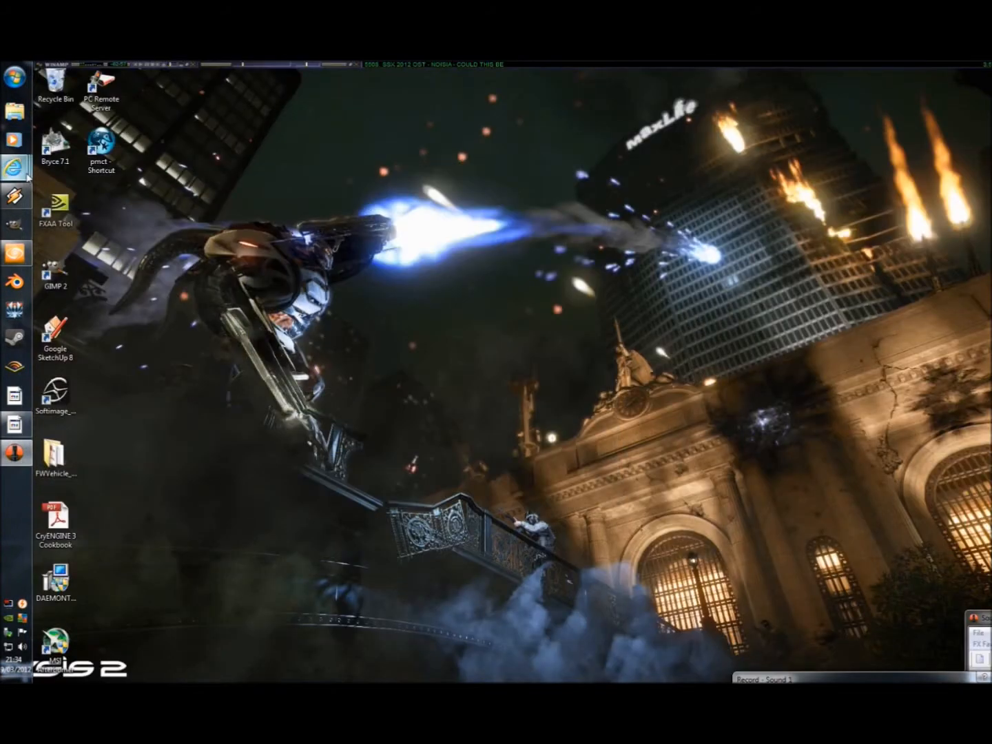
Step: Switch to Internet Explorer, review the GIMP search results and open the gimp-normalmap plugin's downloads page
mouse_move(12, 171)
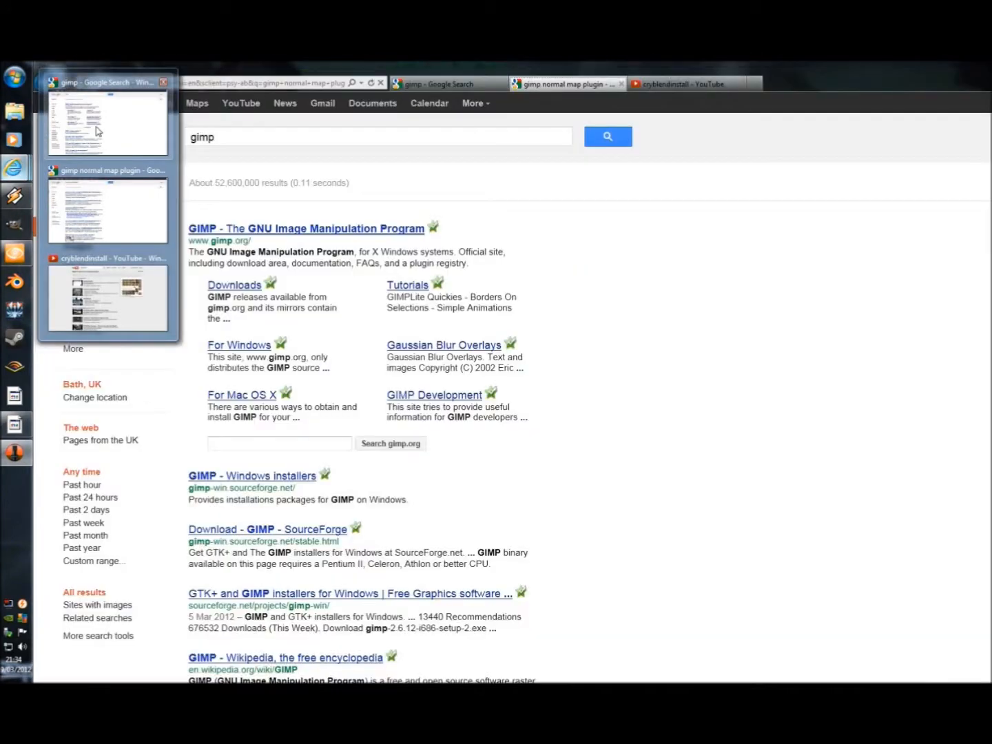
left_click(111, 121)
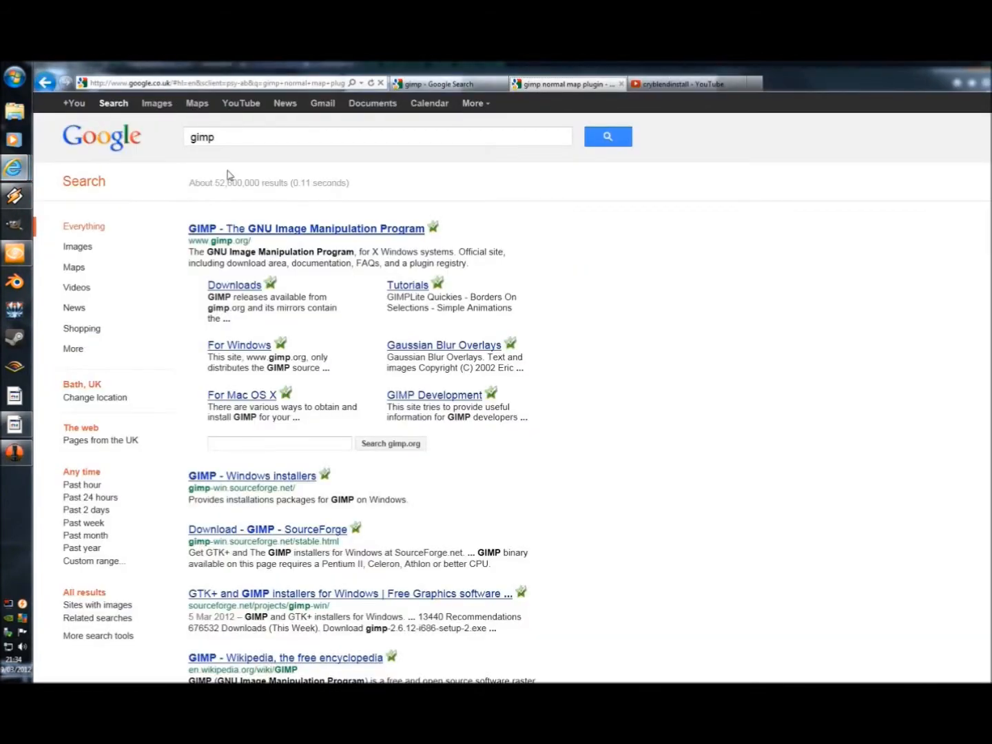
left_click(214, 137)
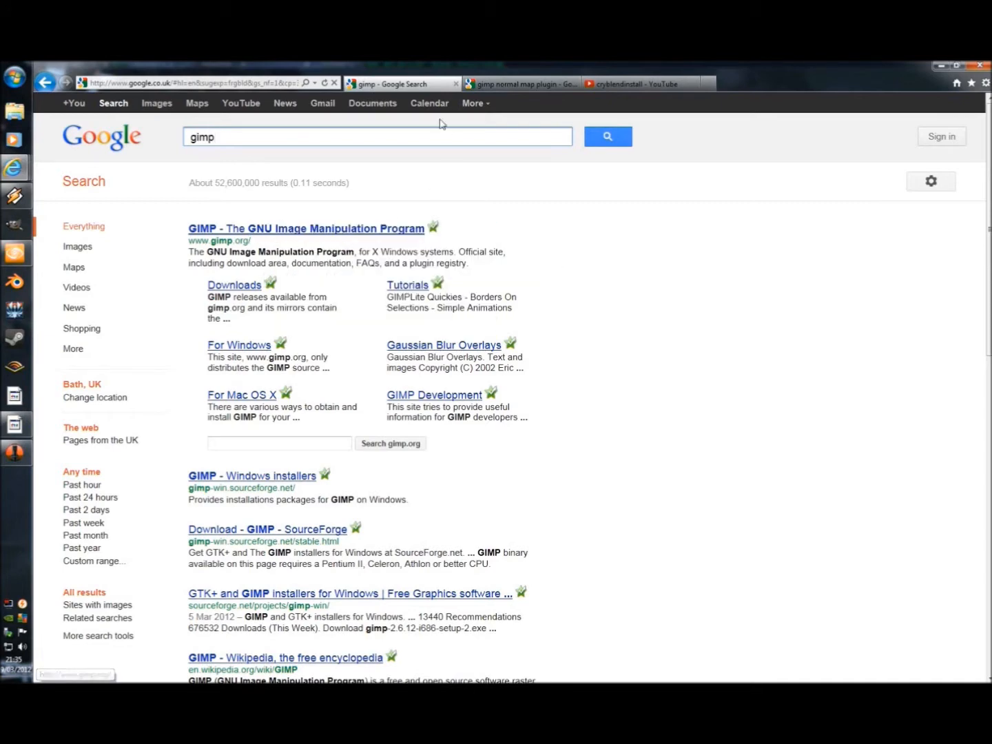
left_click(506, 84)
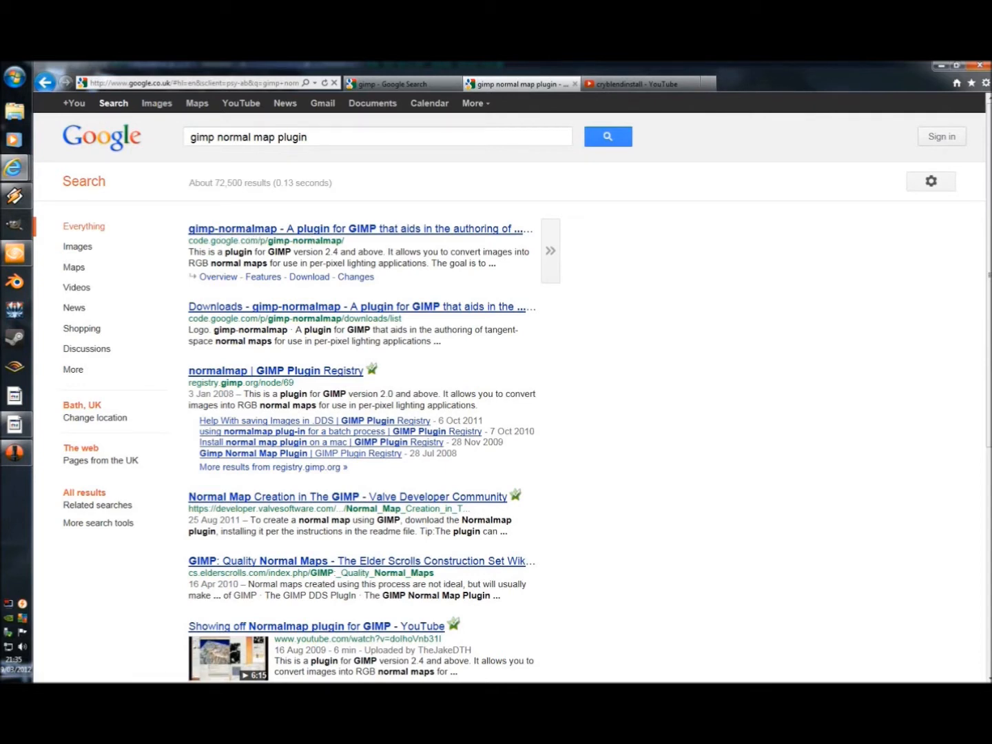
left_click(235, 233)
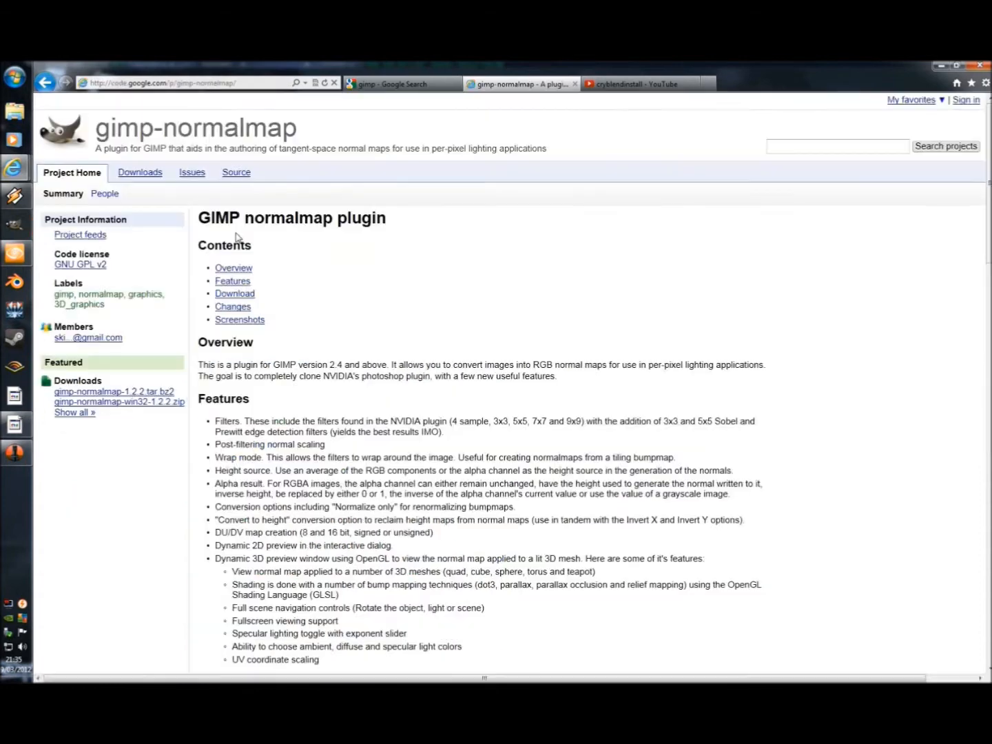
left_click(141, 172)
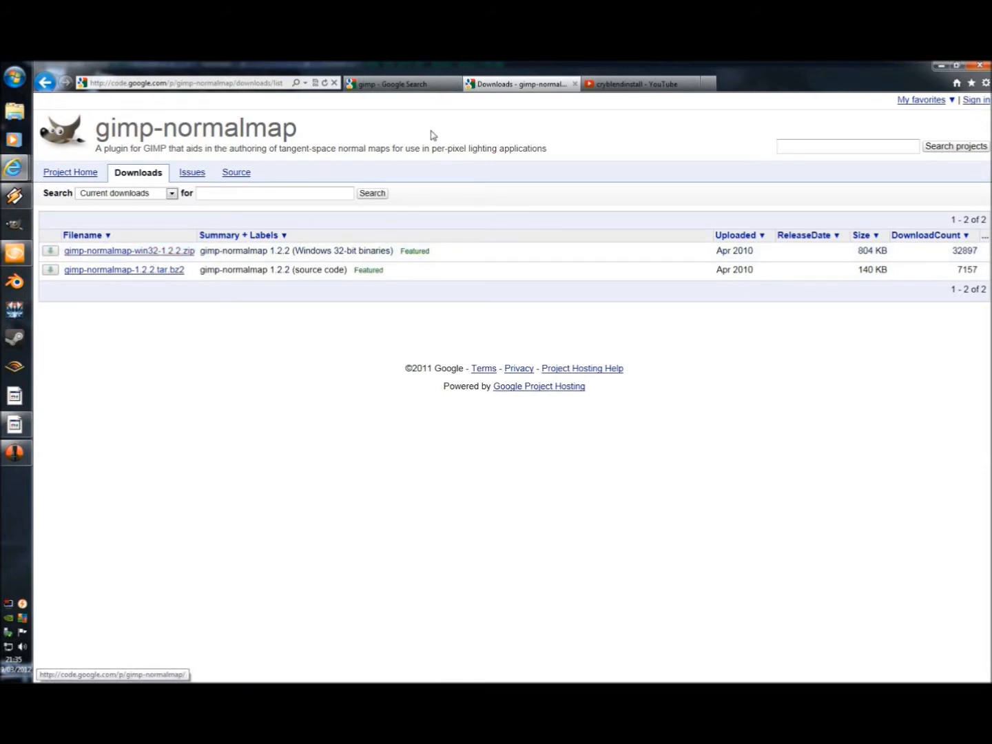
Step: View the cryblendinstall video page on YouTube, and close it along with the plugin downloads page
left_click(413, 84)
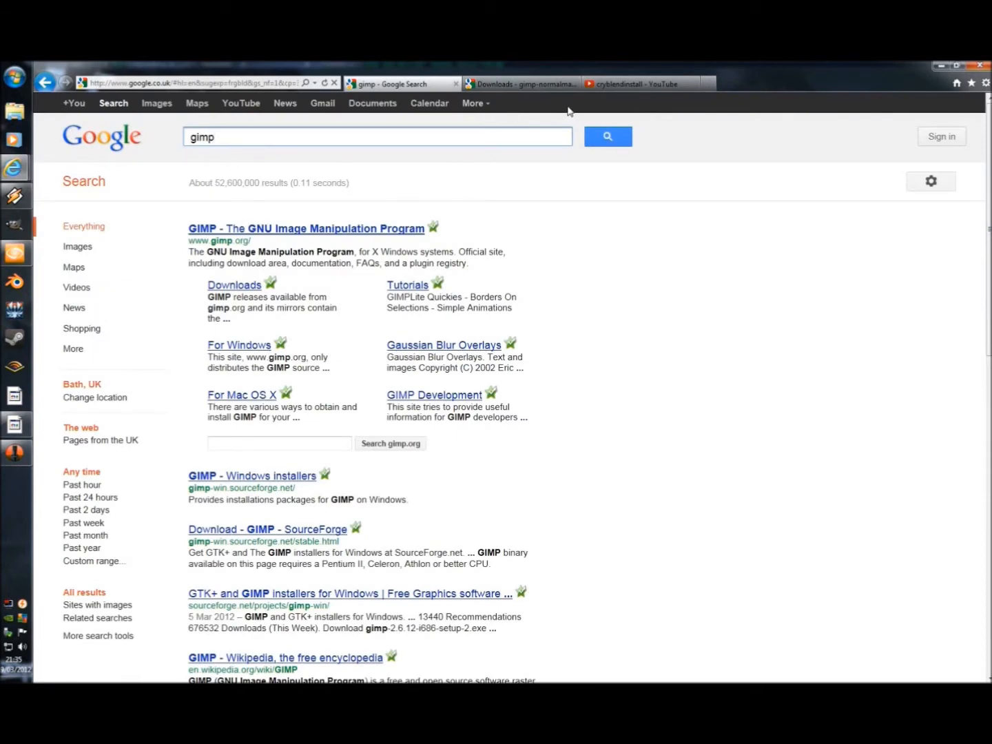
left_click(623, 86)
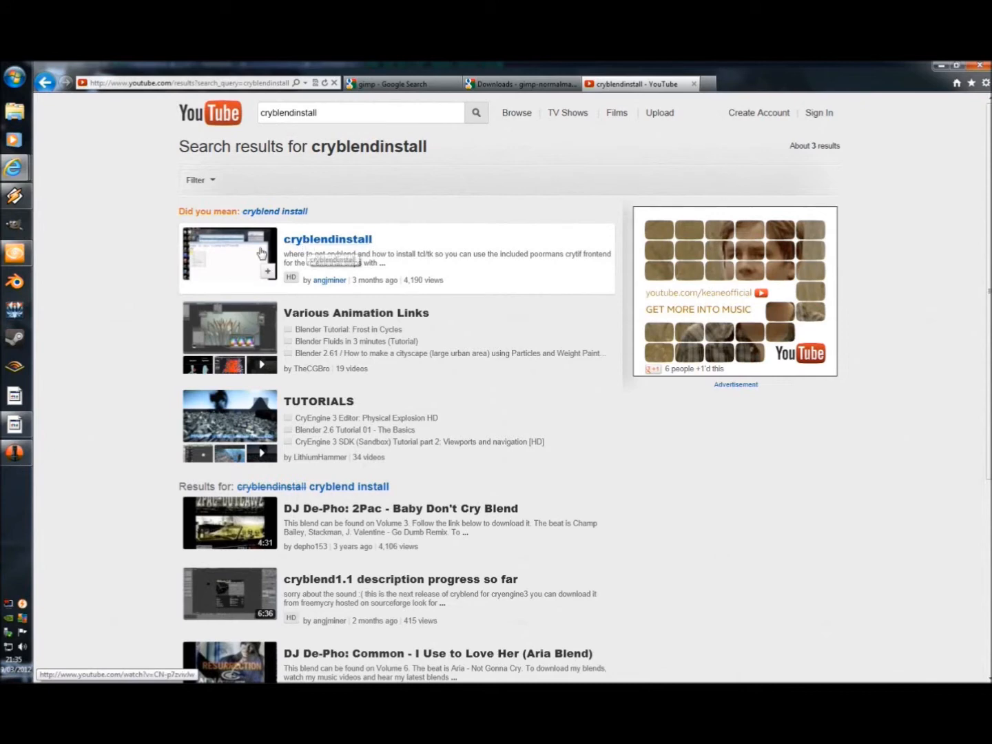
left_click(295, 247)
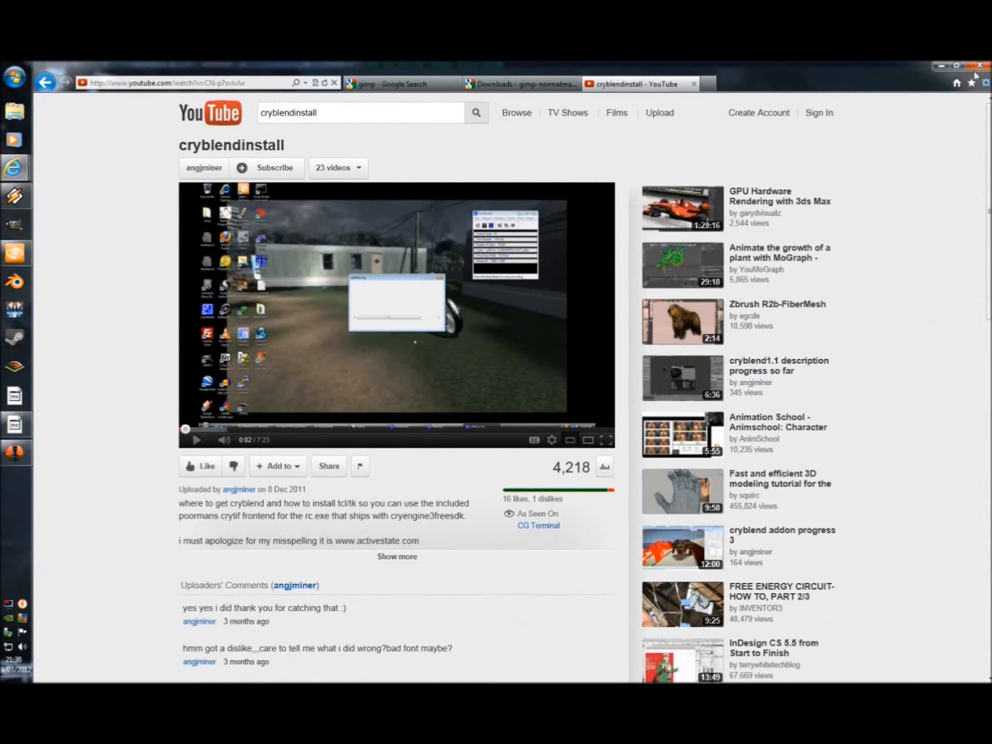
left_click(694, 84)
left_click(578, 83)
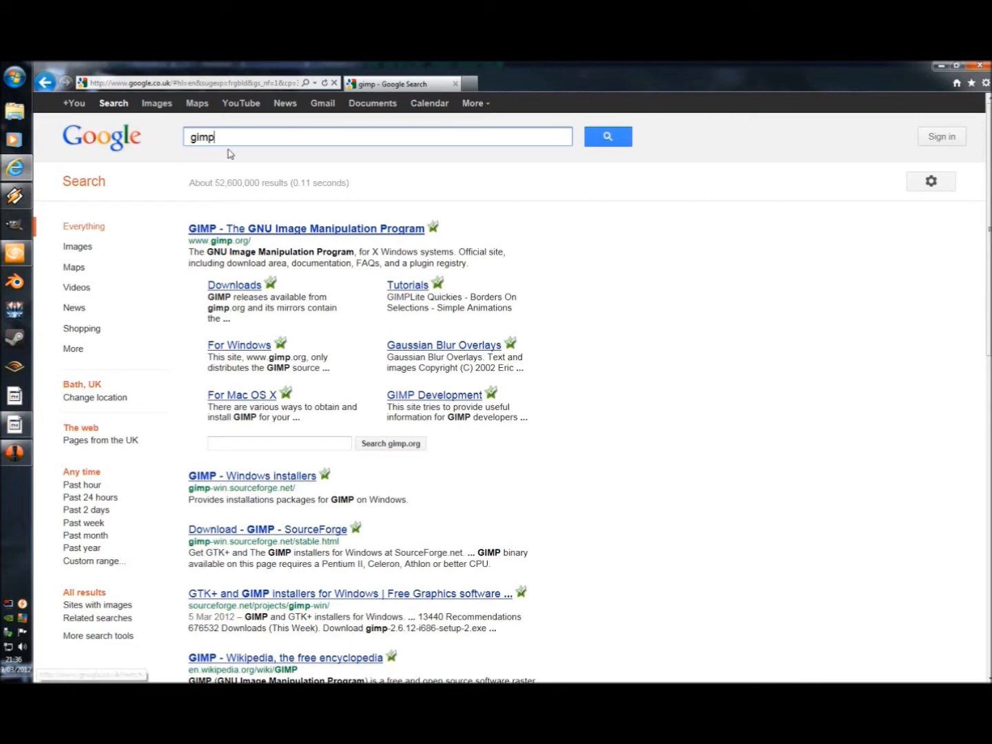
Step: Search Google Images for "brick tileable texture"
left_click_drag(218, 137, 146, 138)
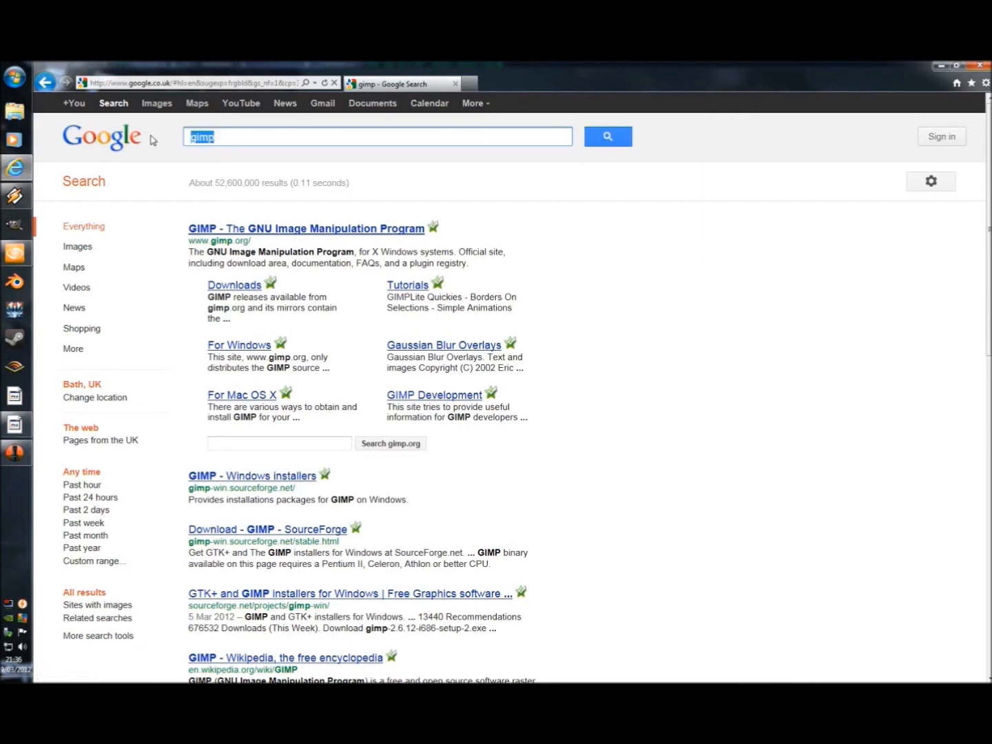
type("brick ")
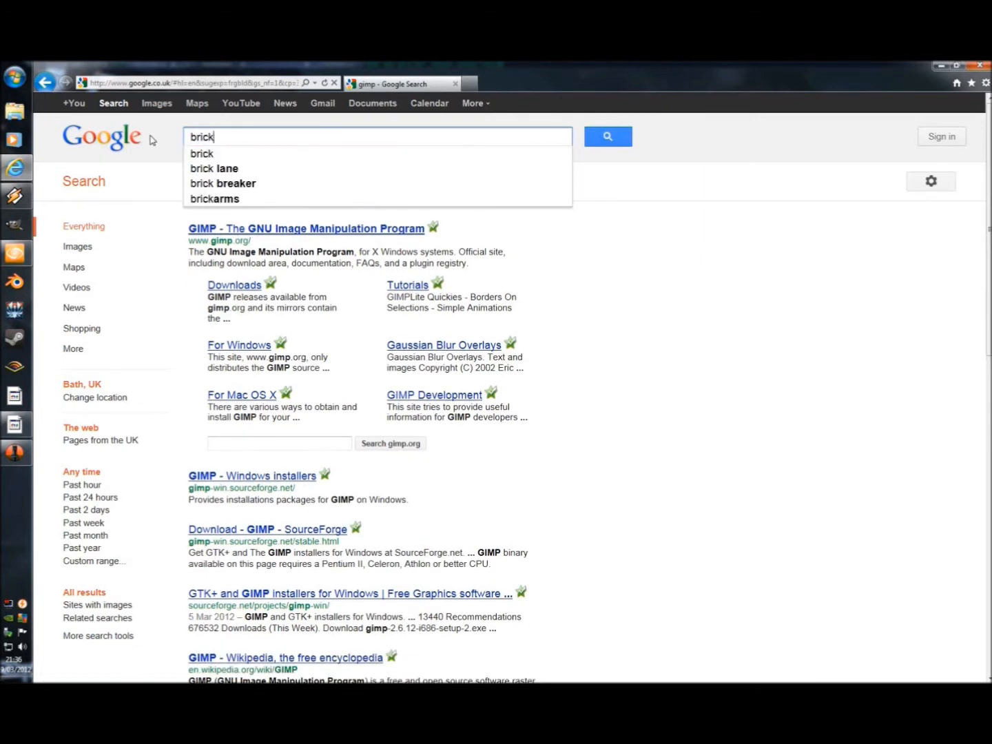
type("t")
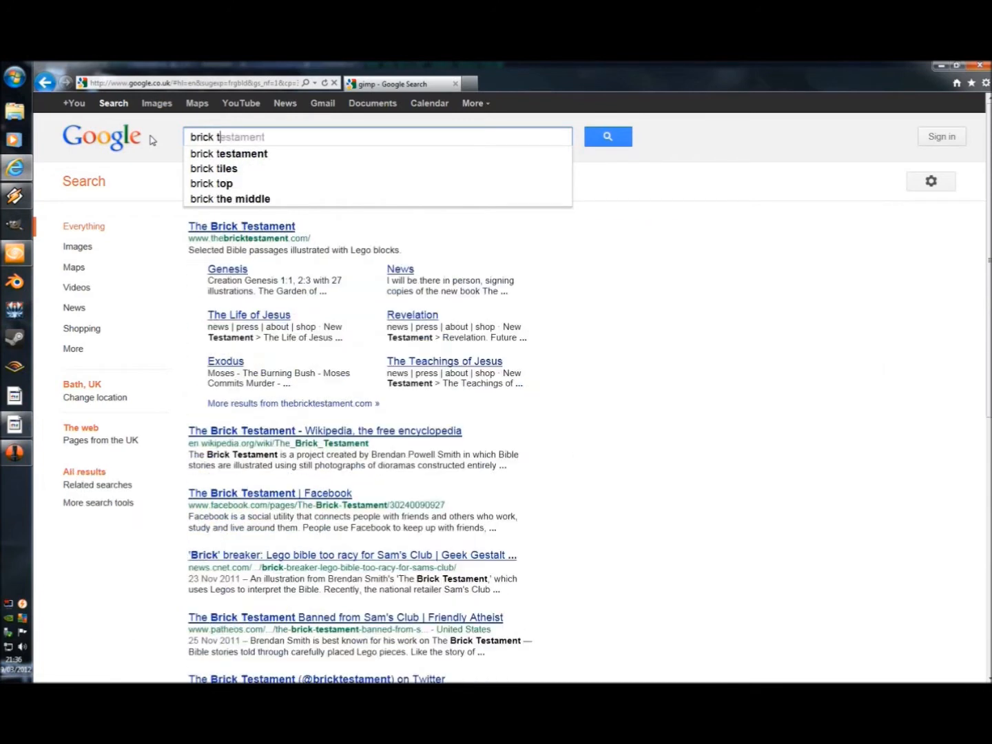
type("ileable")
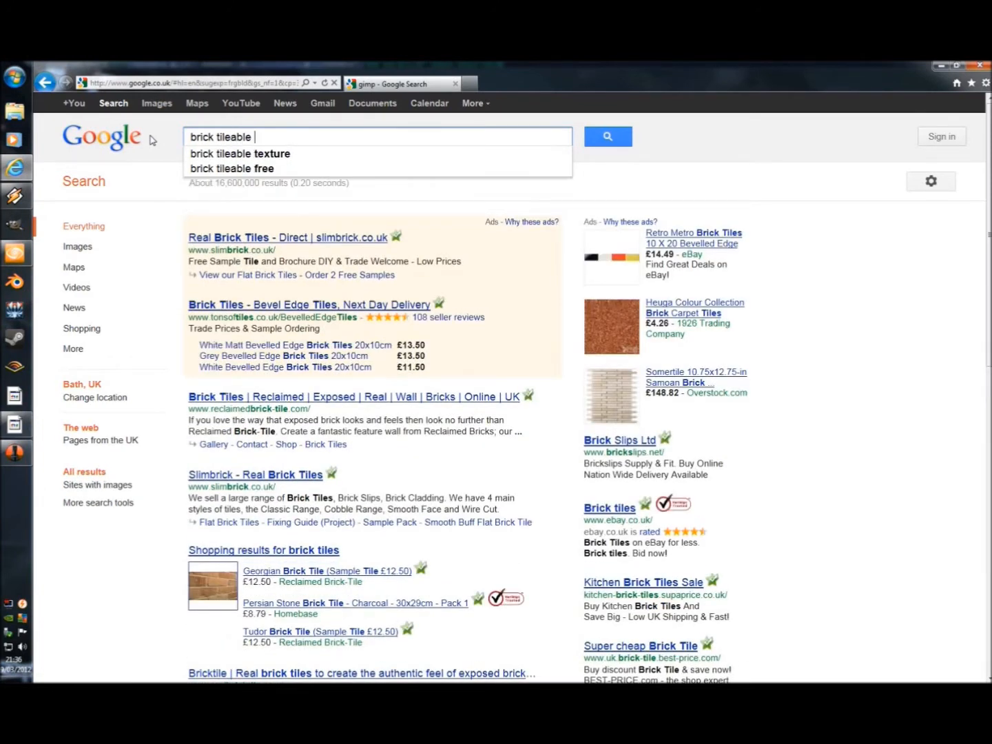
key("Down")
key("Return")
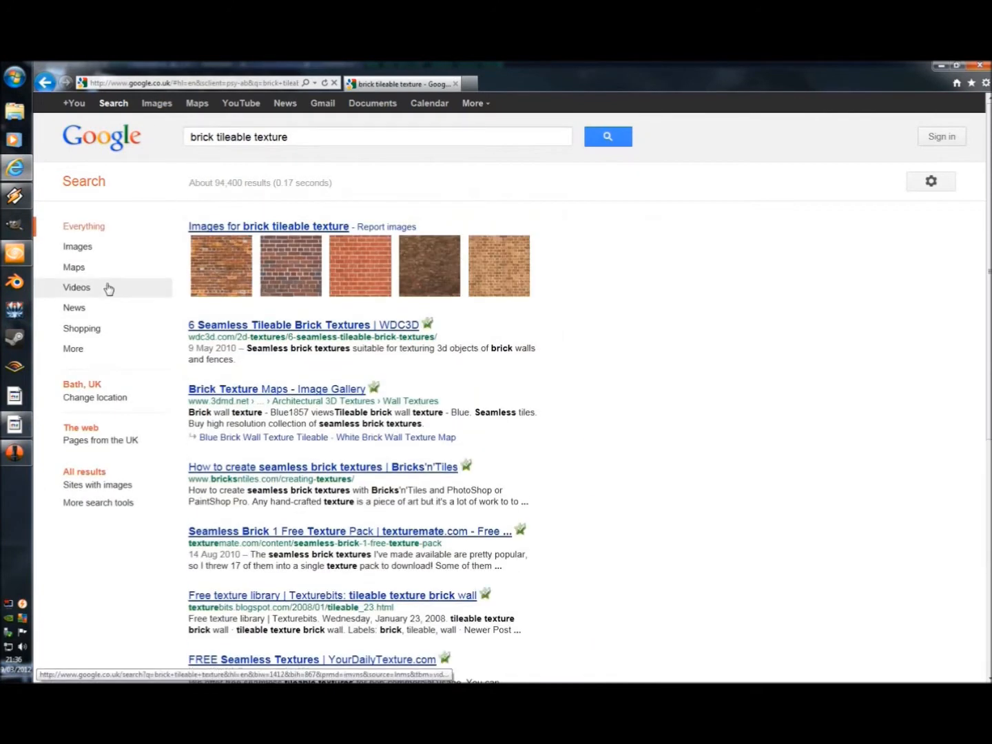
left_click(82, 246)
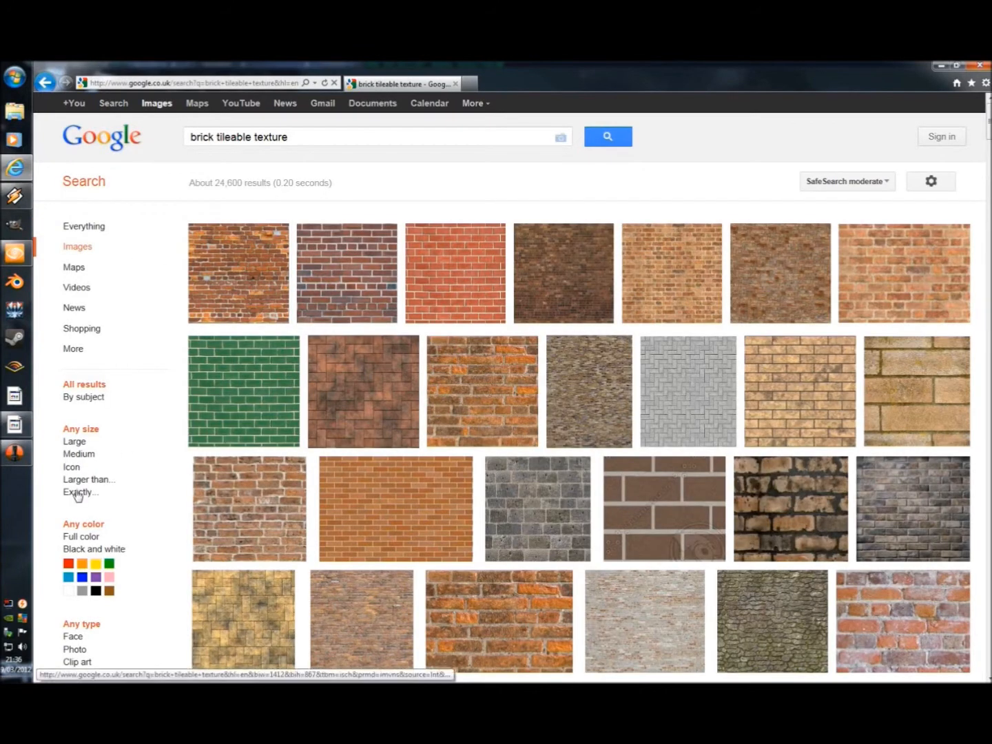
Step: Restrict the image results to an exact size of 512 × 512 px
left_click(77, 493)
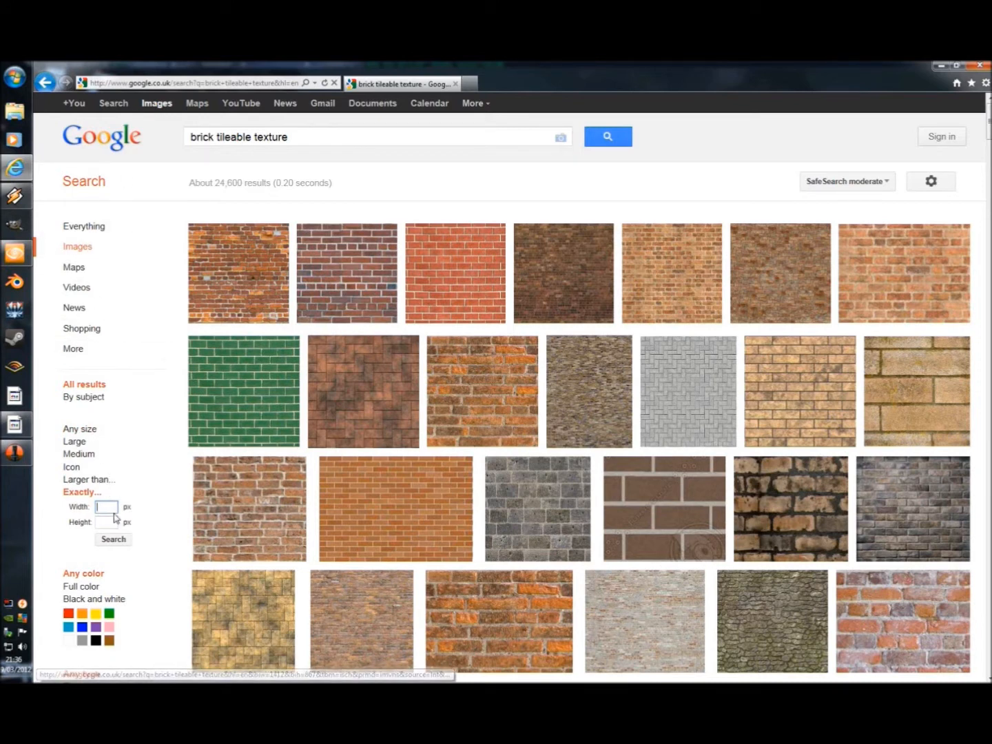
type("512")
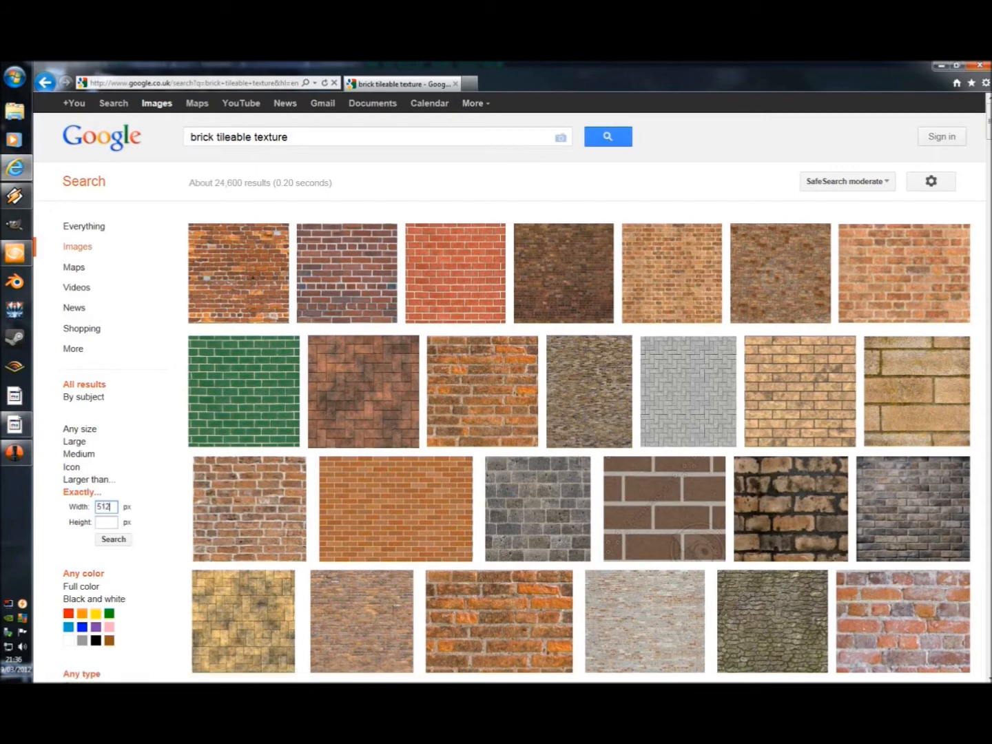
key("Tab")
left_click(113, 541)
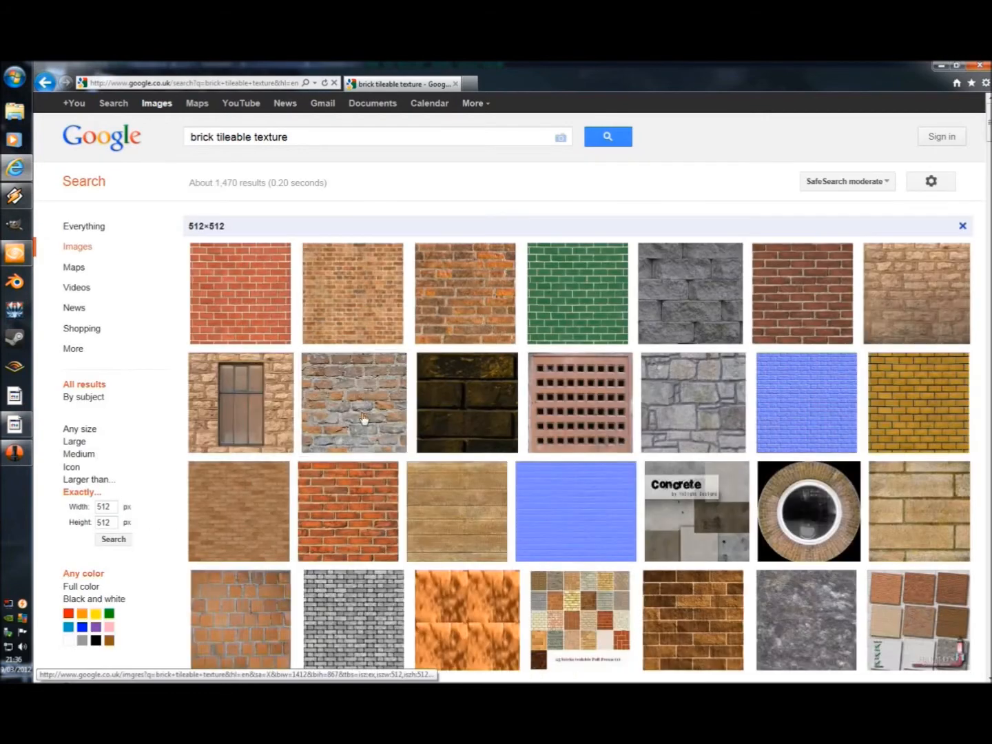
Step: Open the sandy-coloured large brick texture from freetextures.dynamic-softworks.com and copy the picture to the clipboard
mouse_move(485, 375)
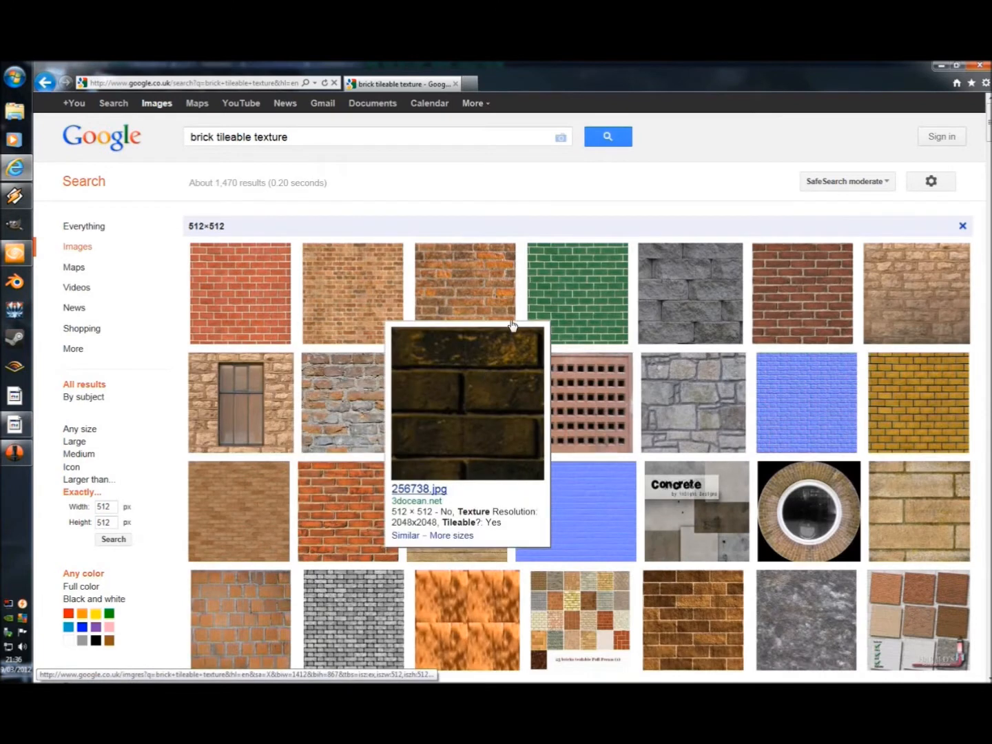
mouse_move(512, 326)
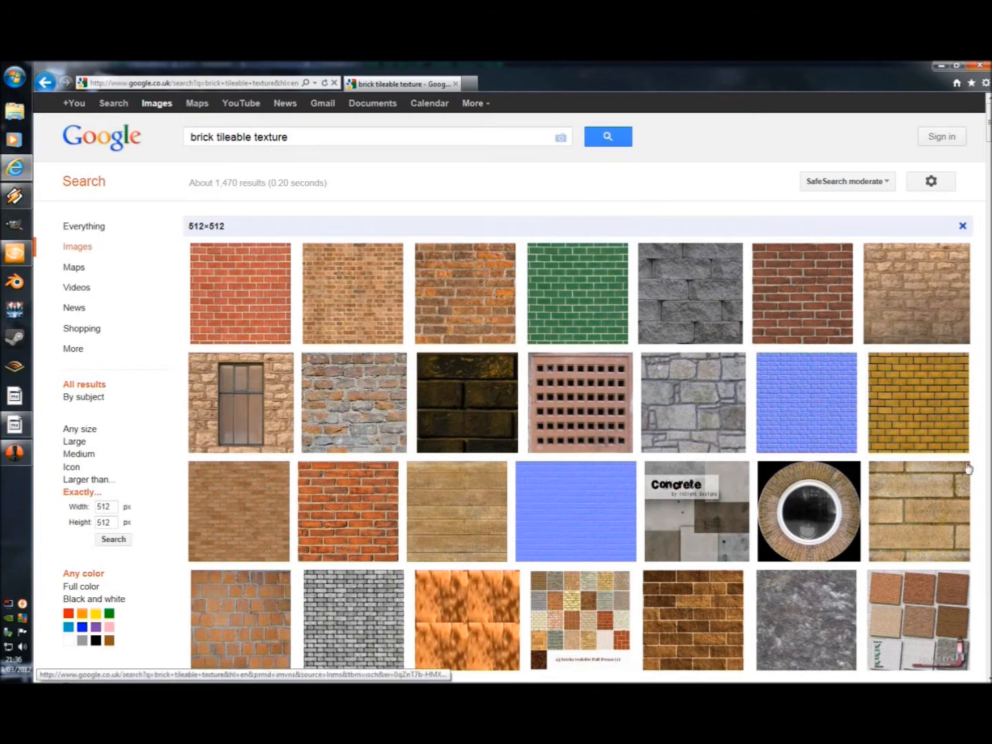
mouse_move(922, 501)
left_click(908, 526)
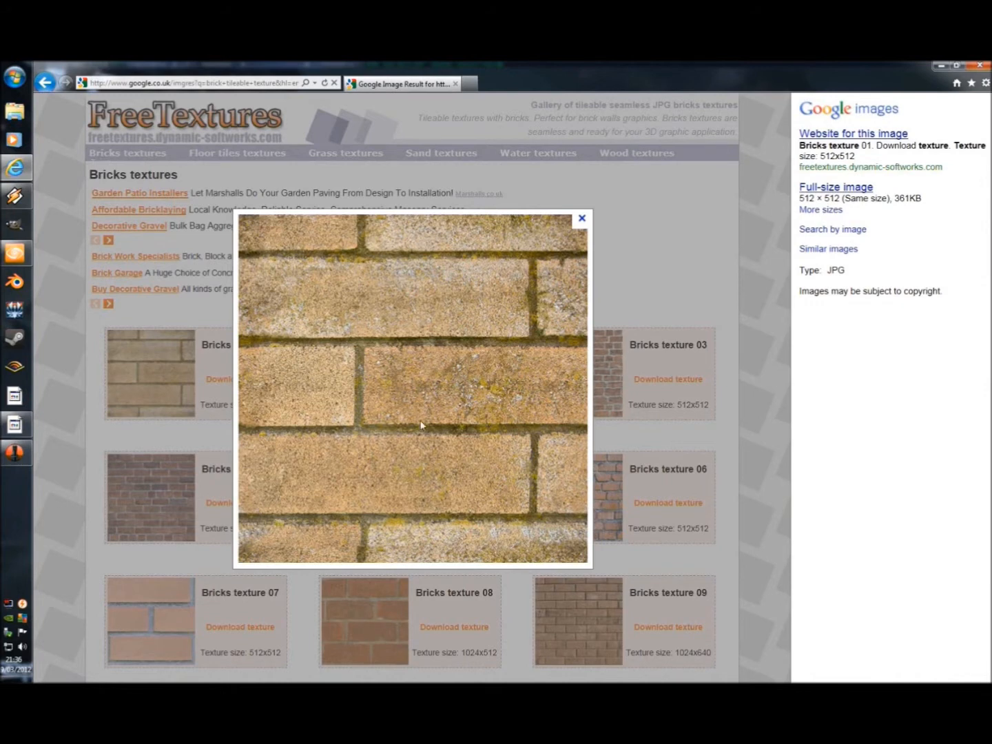
right_click(439, 361)
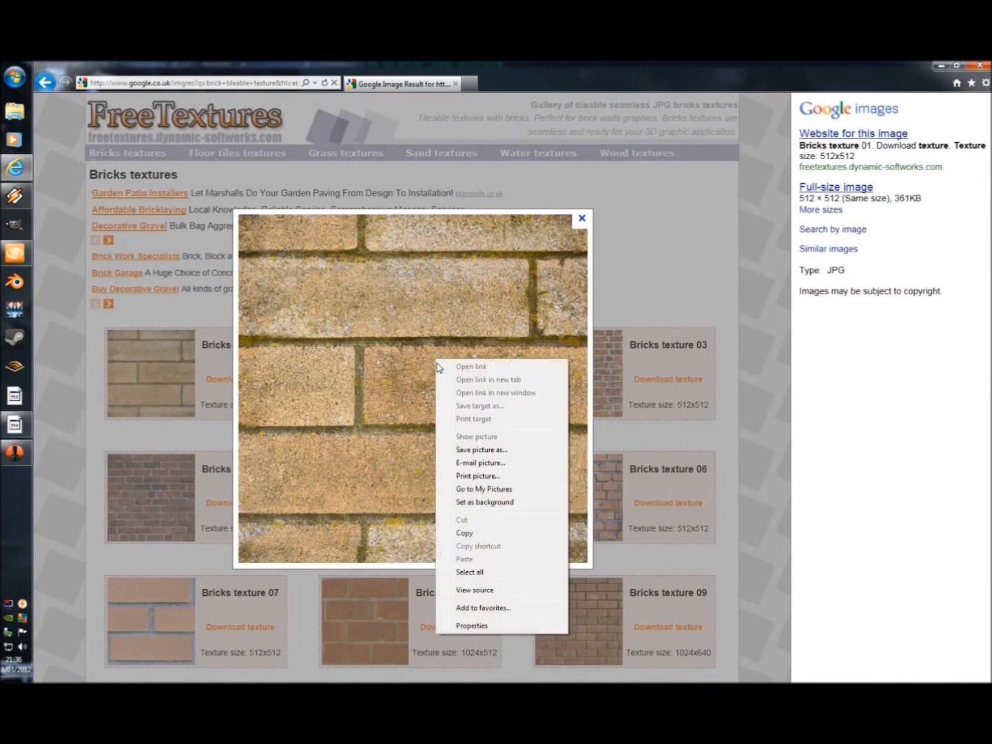
left_click(465, 532)
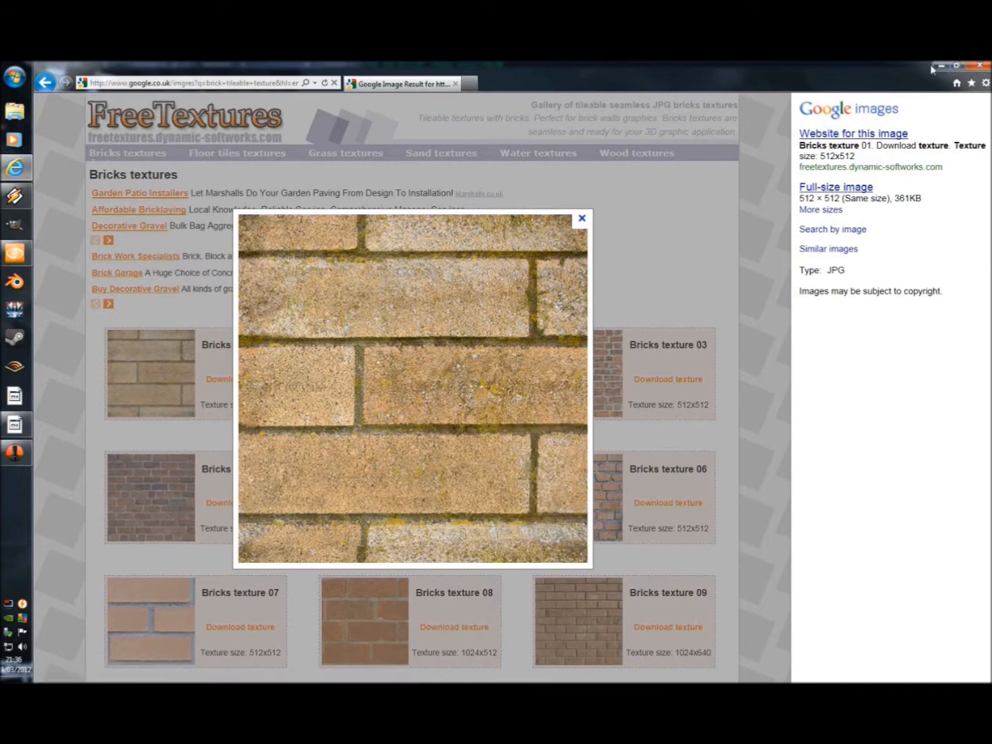
Step: Launch GIMP, paste the copied brick texture as a new image and enlarge its window to show the whole picture
left_click(940, 65)
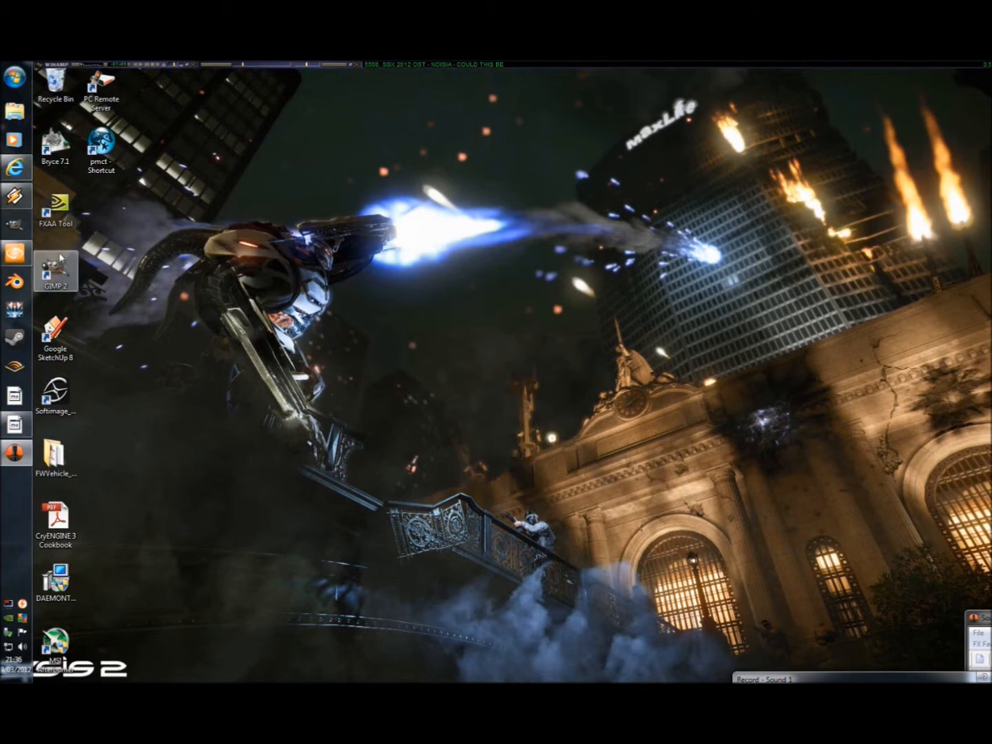
double_click(52, 281)
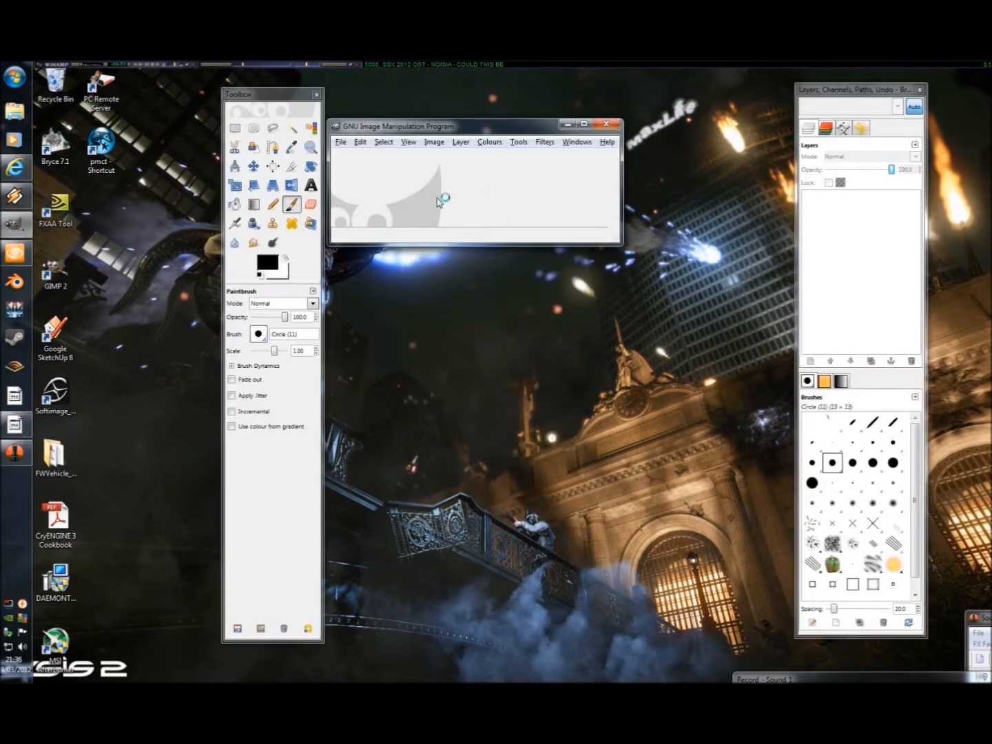
left_click(365, 142)
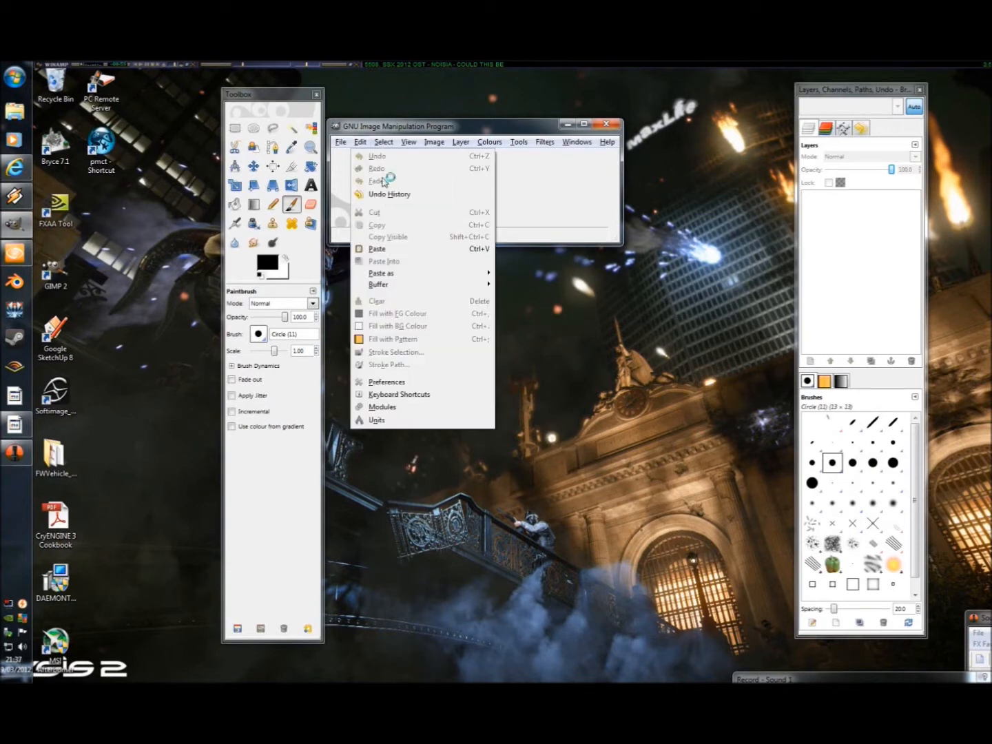
mouse_move(448, 273)
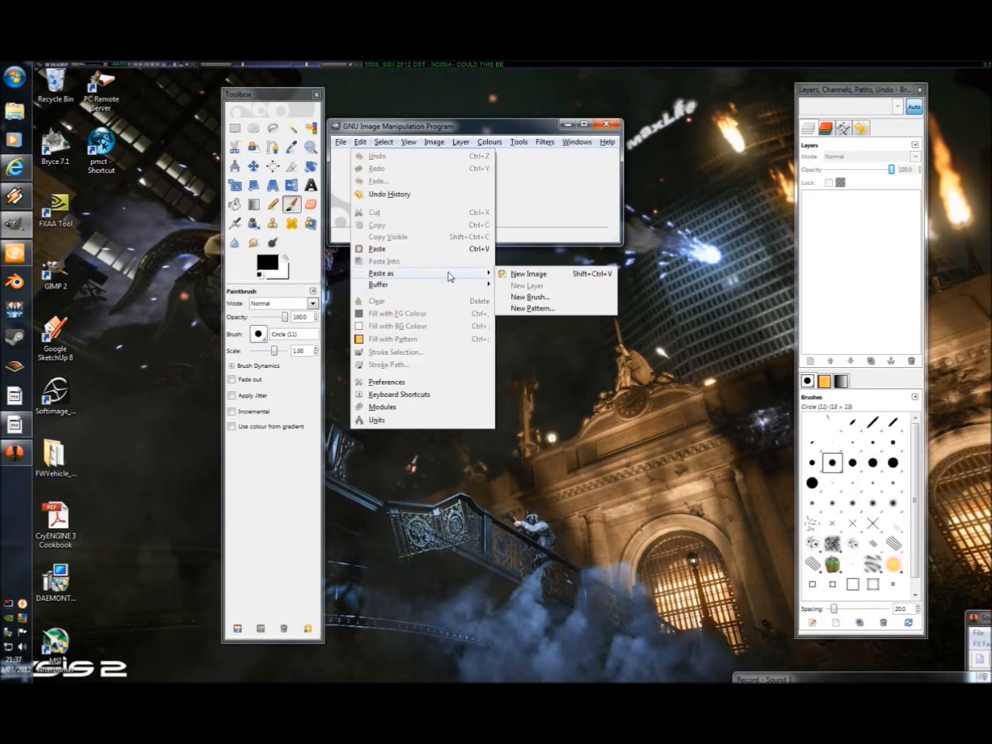
left_click(518, 276)
left_click_drag(653, 487, 765, 625)
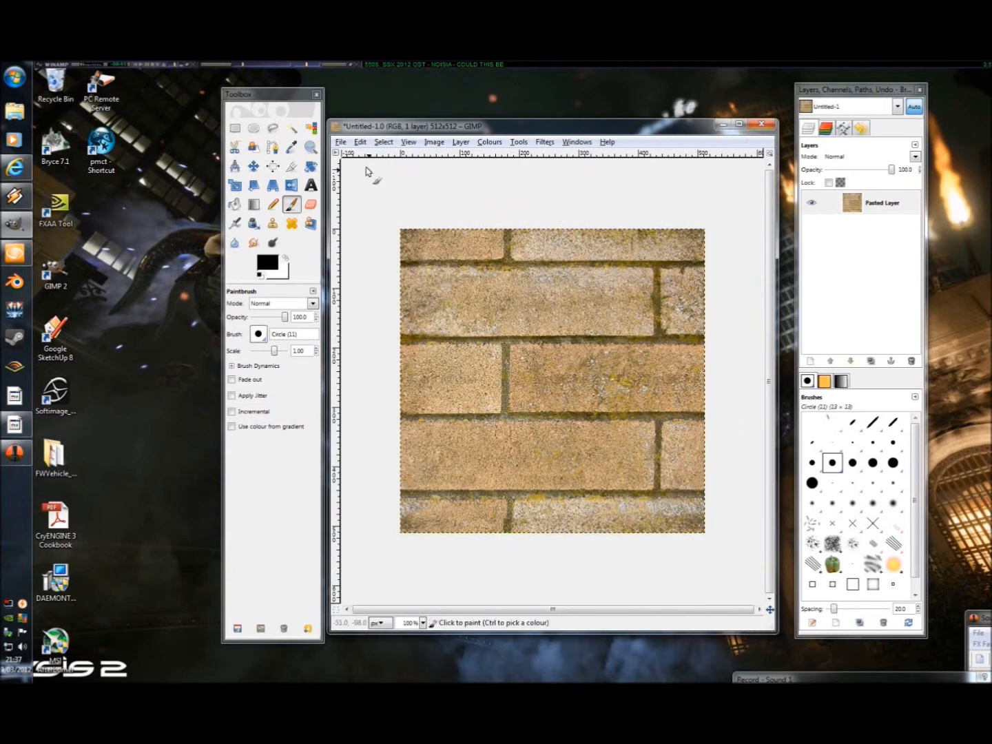
Step: Save the brick image to the Desktop as an uncompressed TIFF named brick01_diff.tif
left_click(341, 142)
left_click(372, 249)
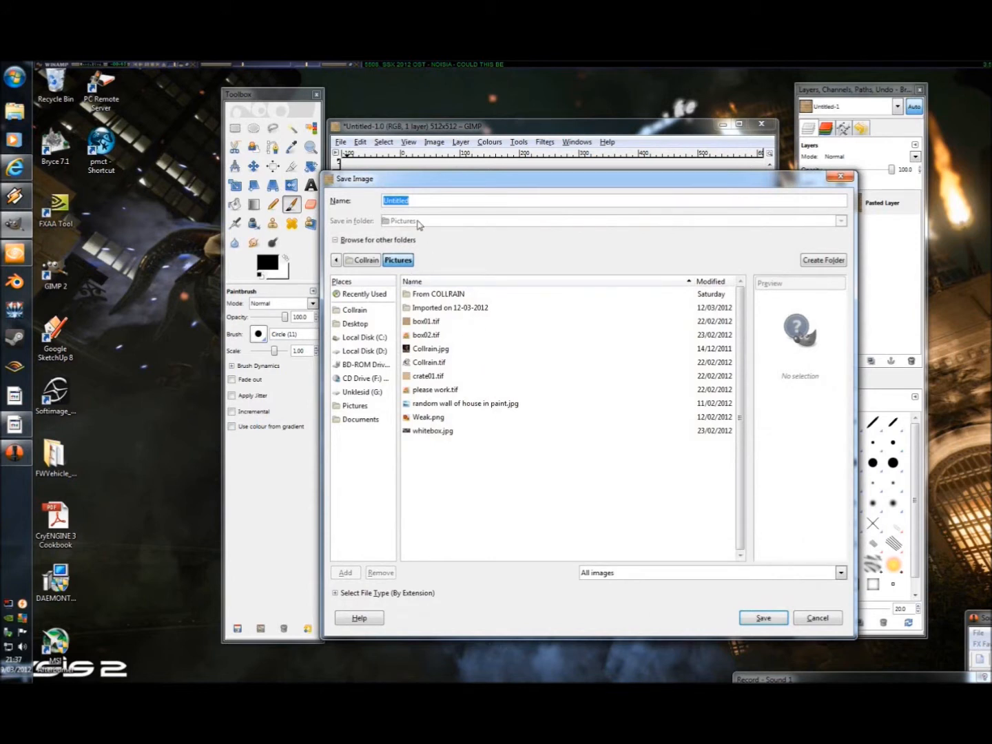
type("brick01_diff")
left_click(356, 324)
left_click(335, 593)
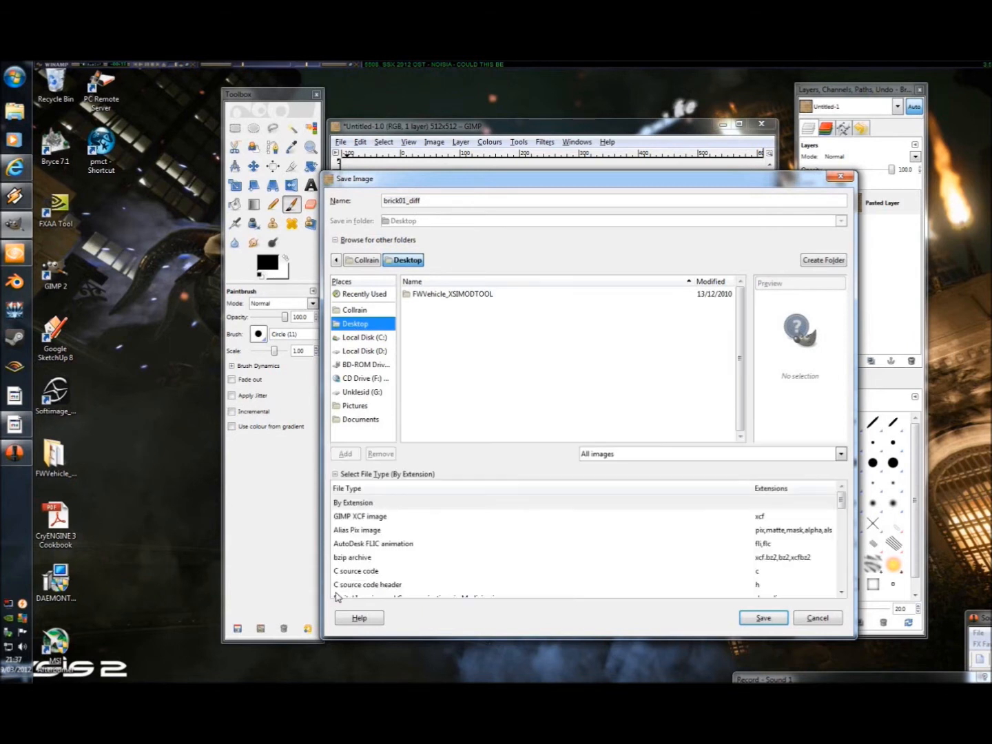
left_click(336, 474)
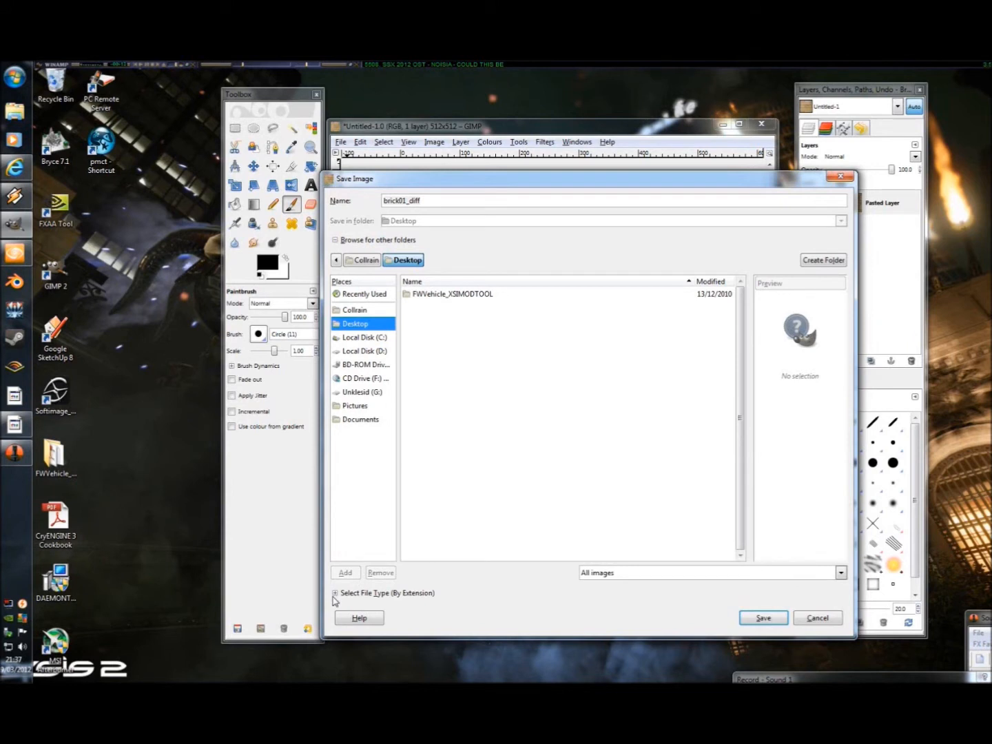
left_click(336, 593)
left_click_drag(842, 505, 852, 583)
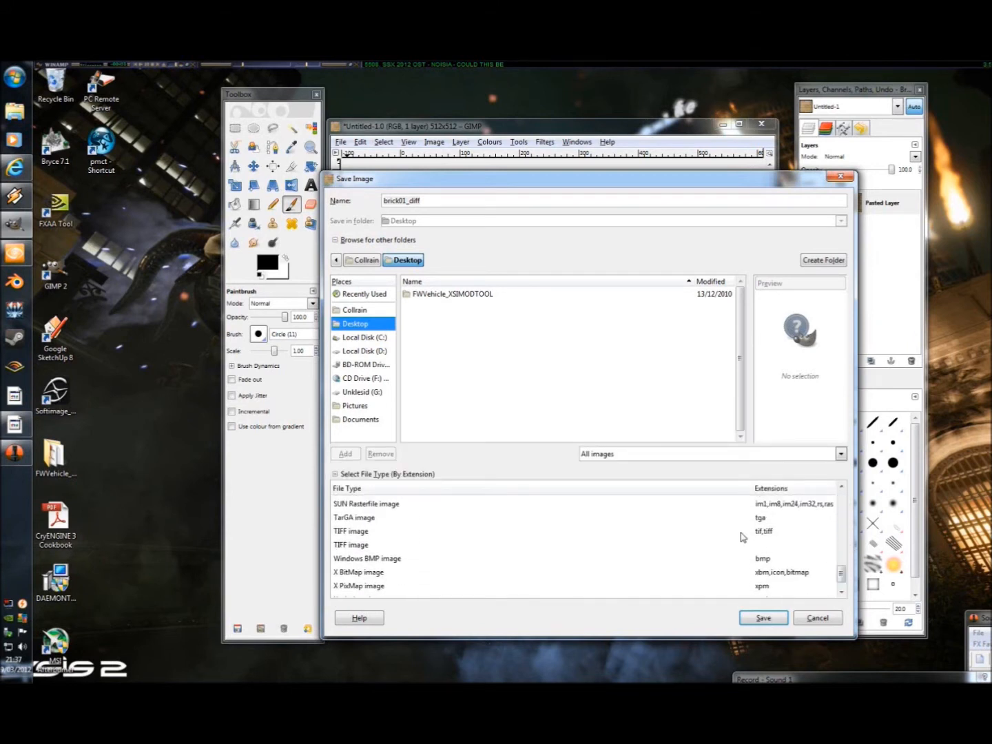
left_click(361, 532)
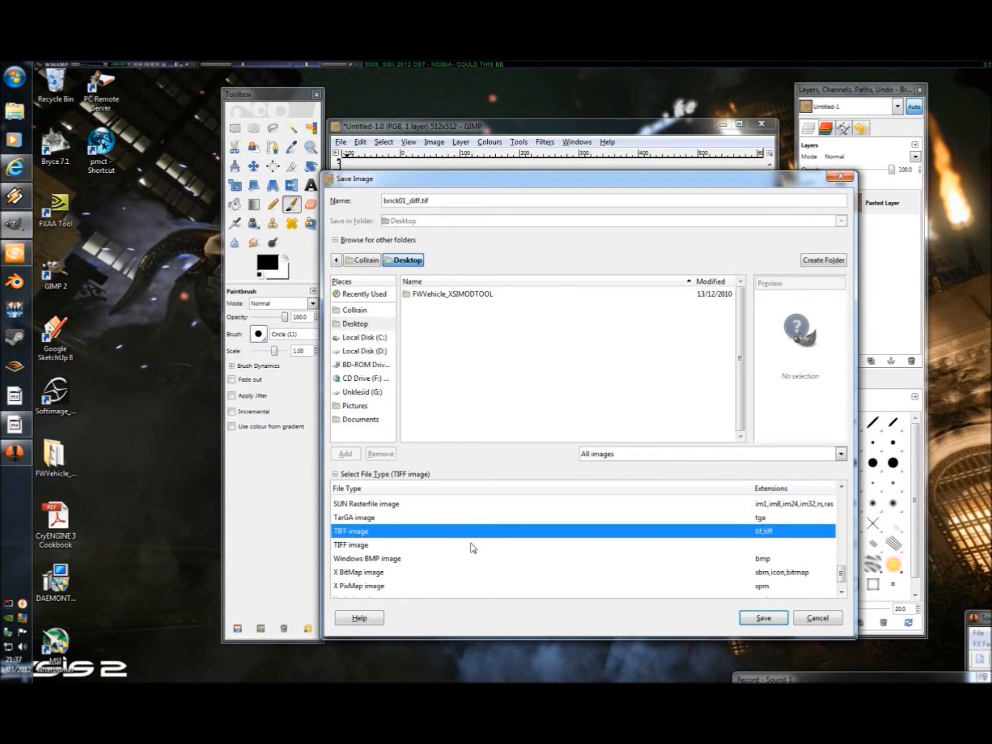
left_click(767, 545)
left_click(763, 617)
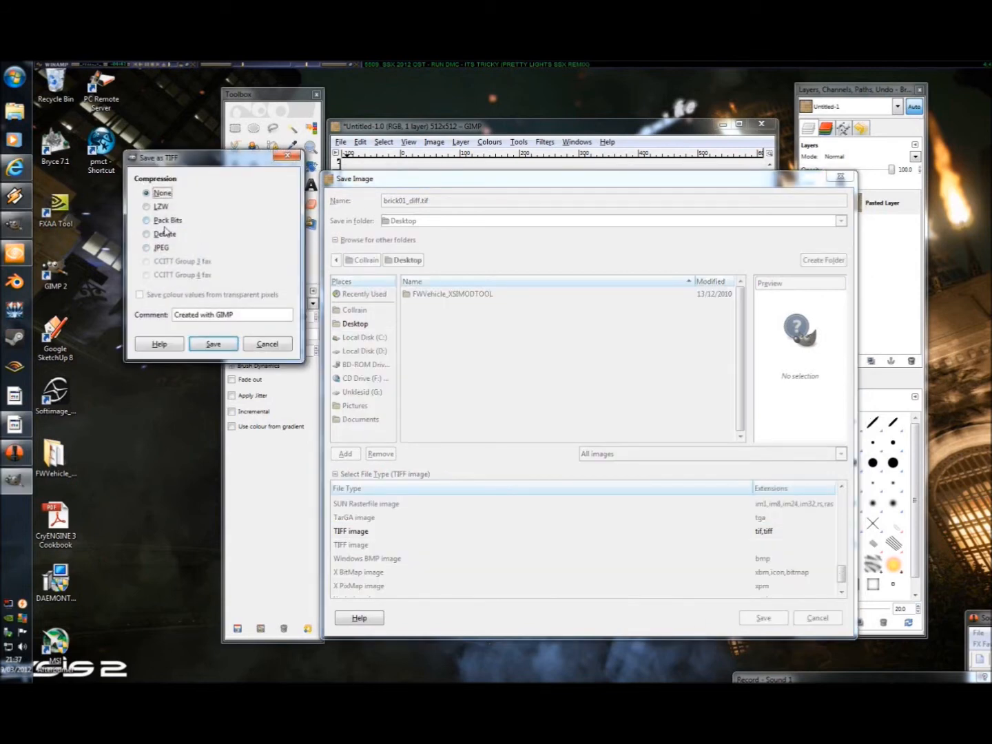
left_click(219, 349)
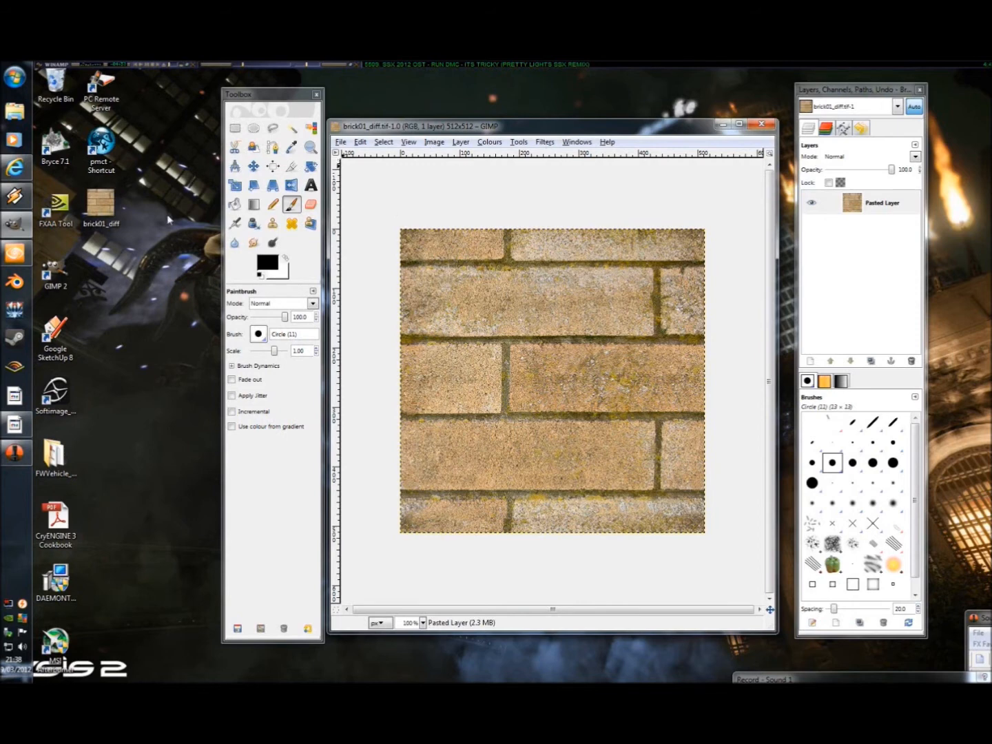
Step: Launch PoorMansCryTif from its desktop shortcut and load brick01_diff.tif from the Desktop
left_click(121, 160)
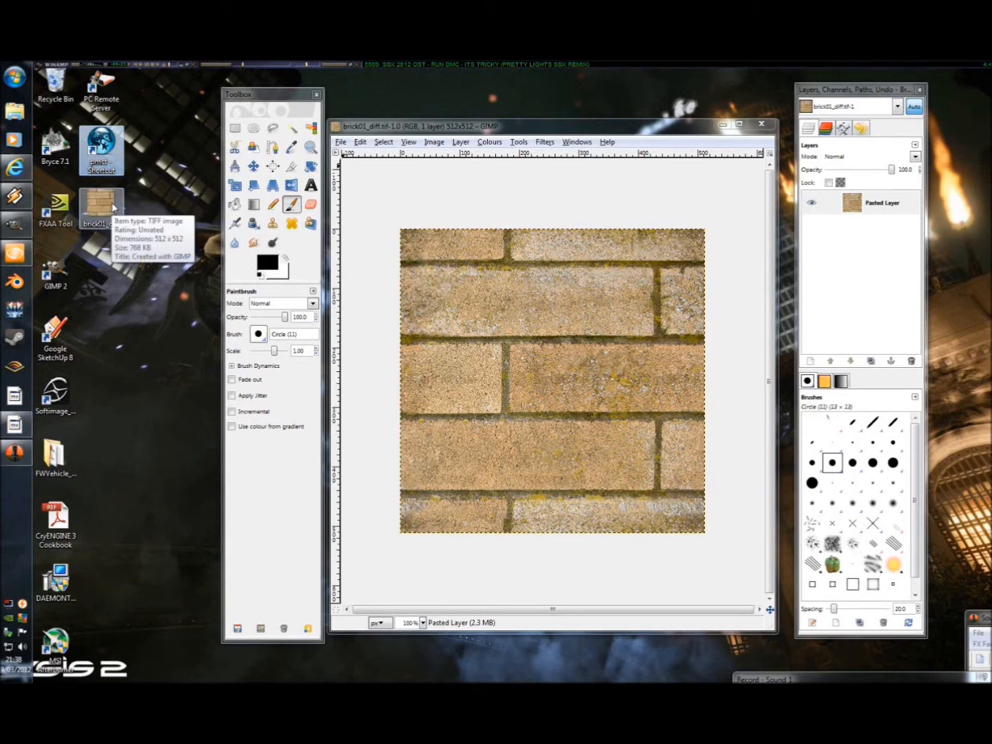
double_click(102, 150)
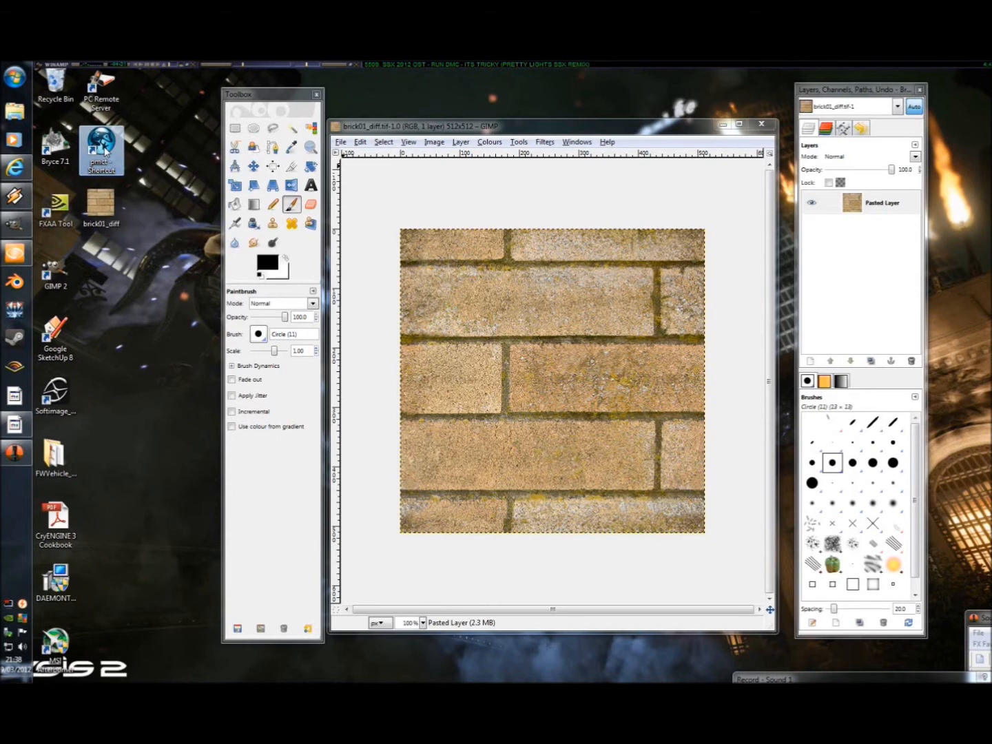
left_click(543, 202)
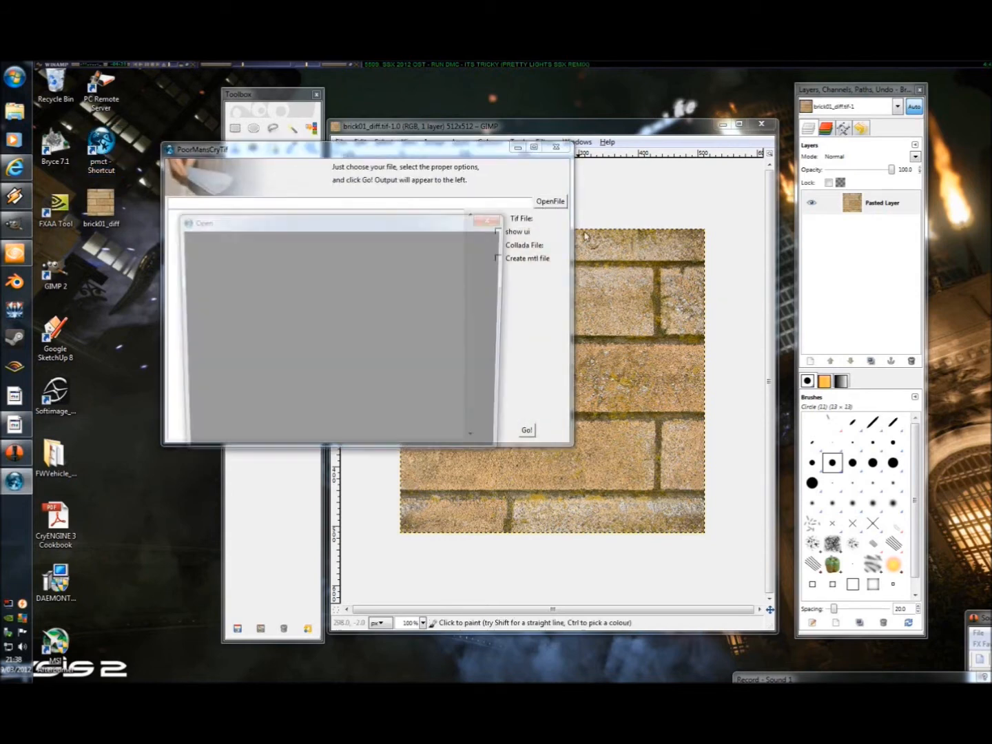
left_click(205, 303)
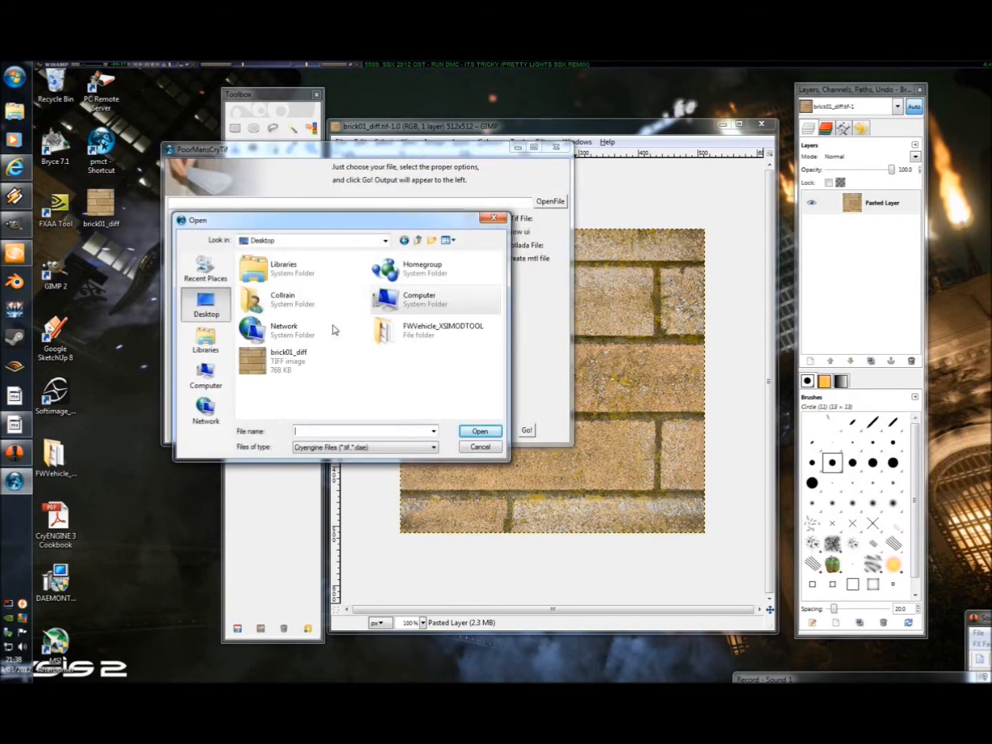
left_click(281, 367)
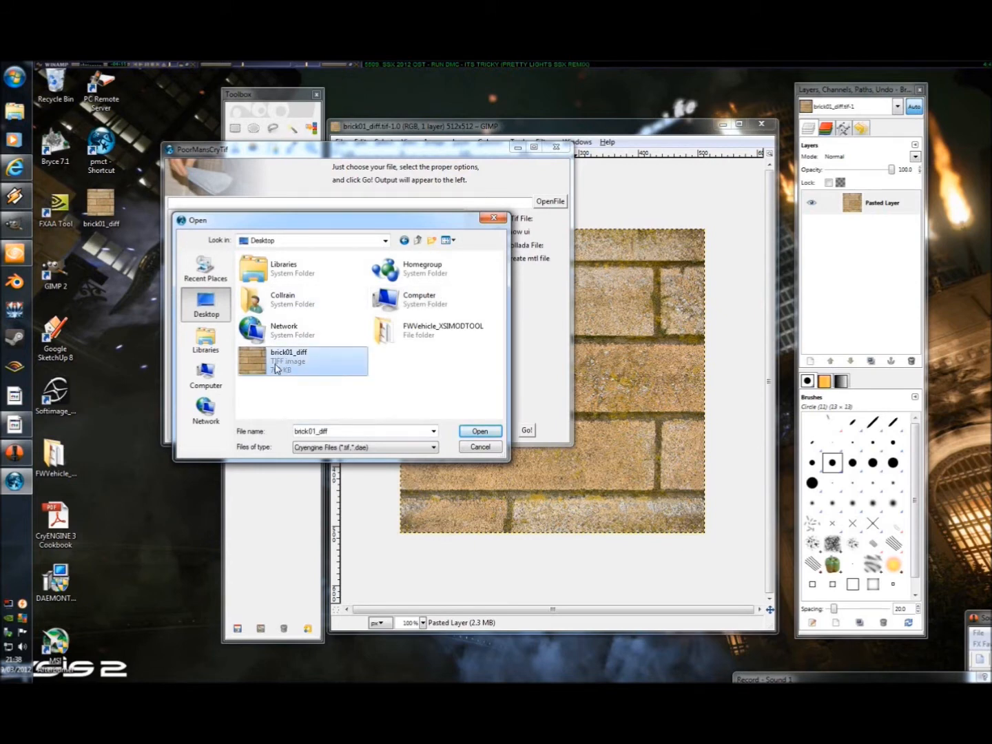
double_click(287, 367)
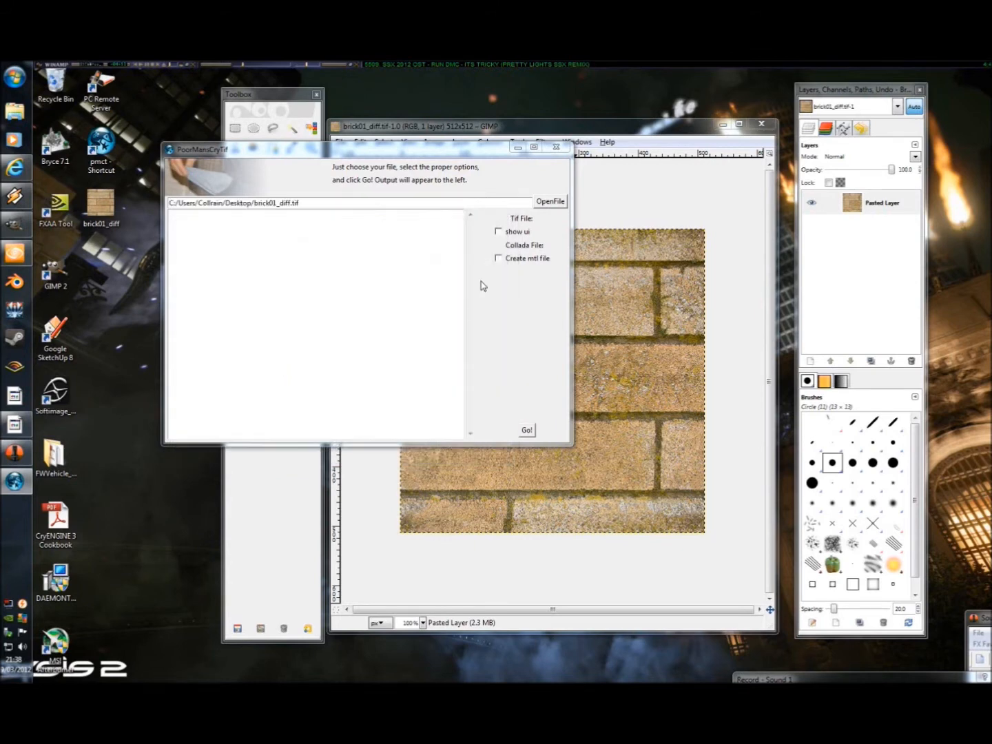
Step: Run the conversion with "show ui" enabled, choose the Diffuse_highQ preset, generate the output and accept the settings
left_click(498, 232)
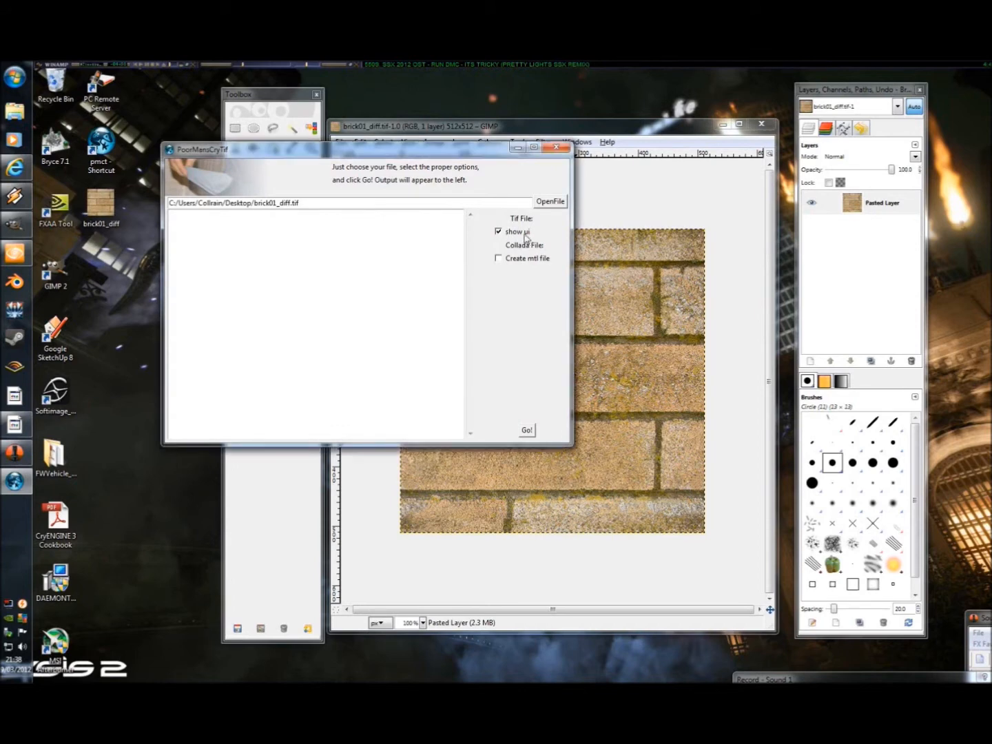
left_click(527, 430)
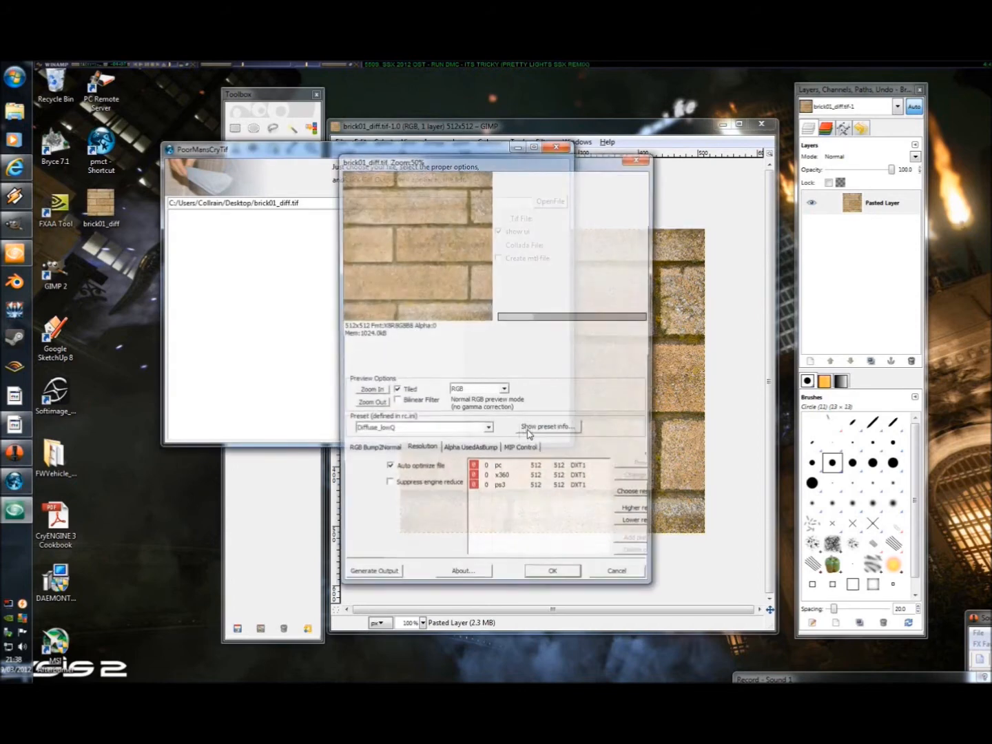
left_click(379, 431)
scroll(385, 441, "up", 1)
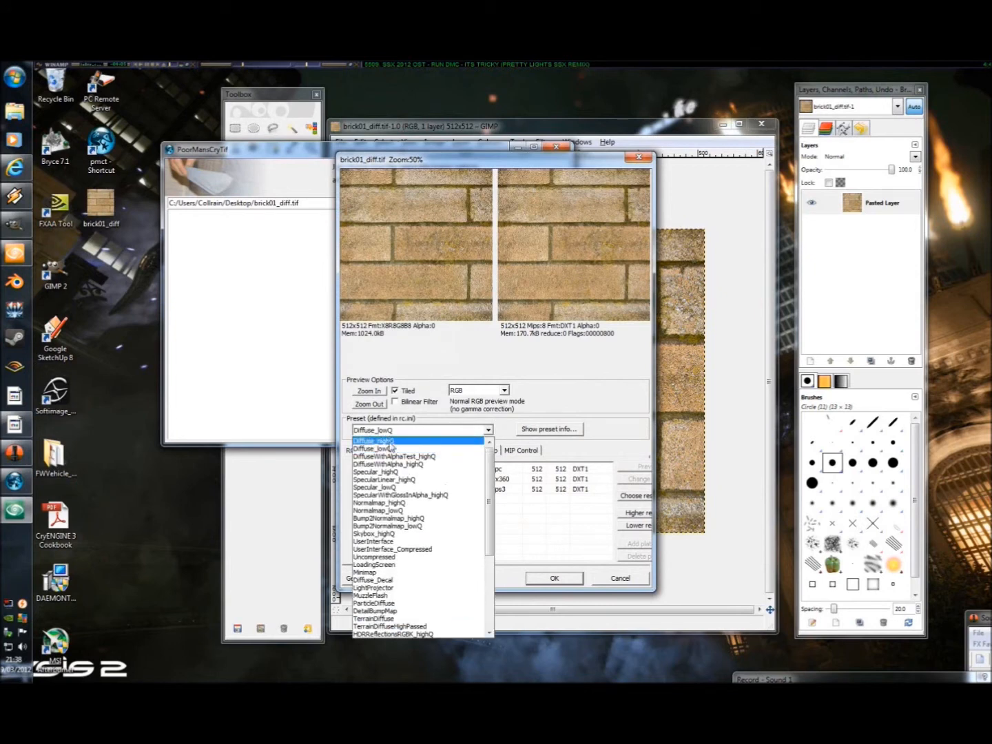
left_click(387, 442)
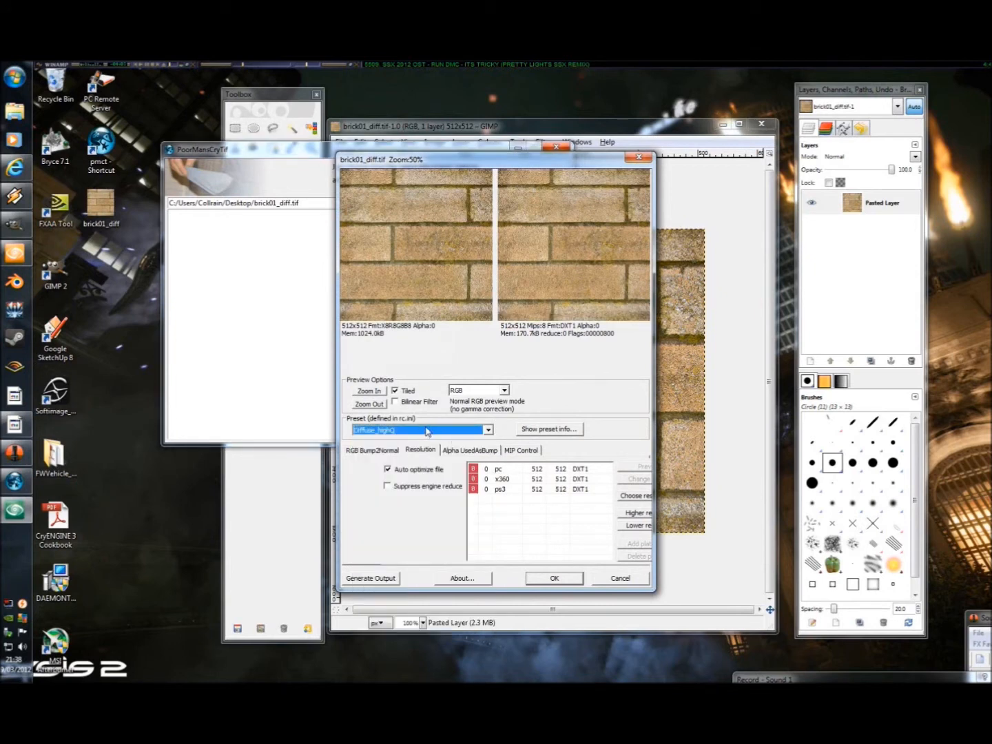
left_click(371, 580)
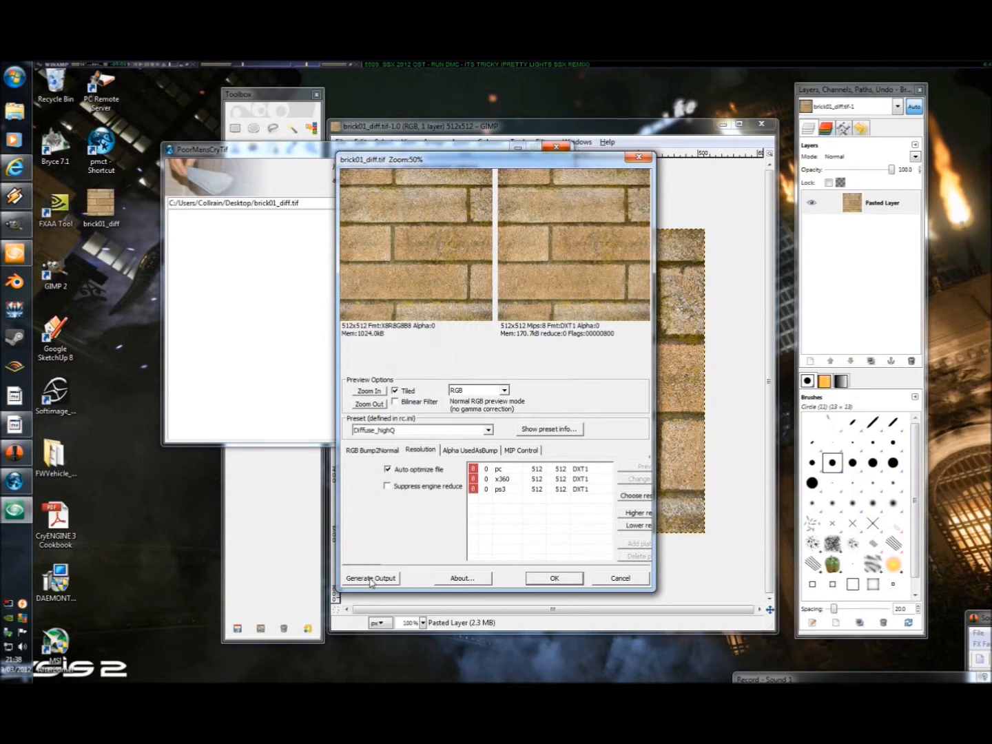
left_click(554, 578)
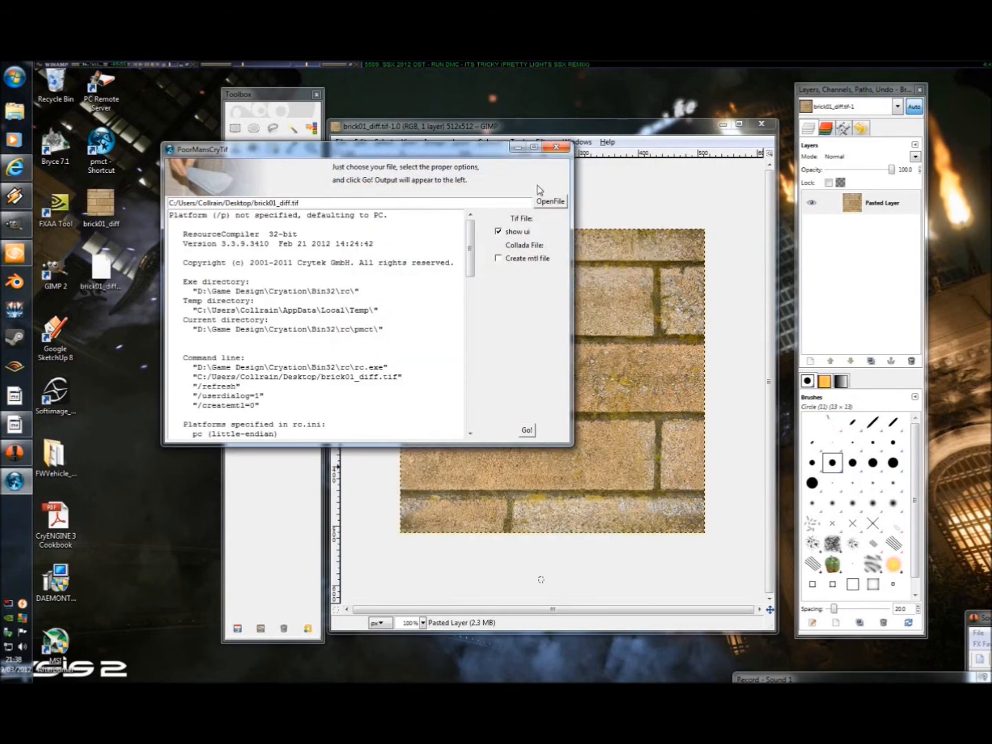
Step: Minimise the converter and check the generated DDS file beside the brick01_diff image on the desktop
left_click(516, 148)
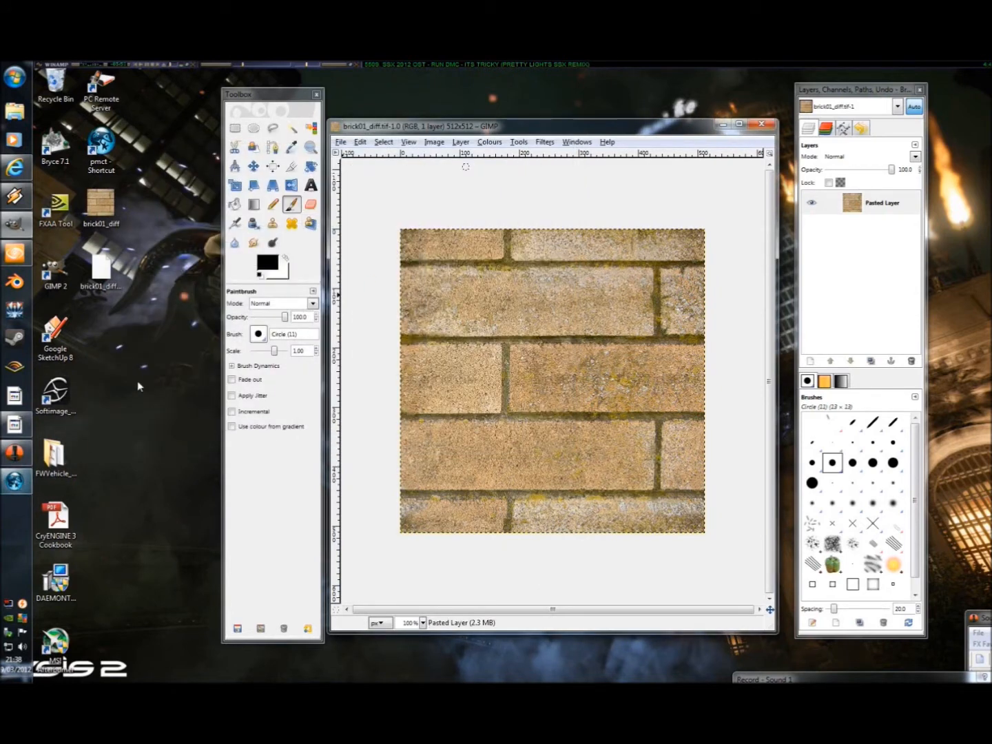
left_click(102, 289)
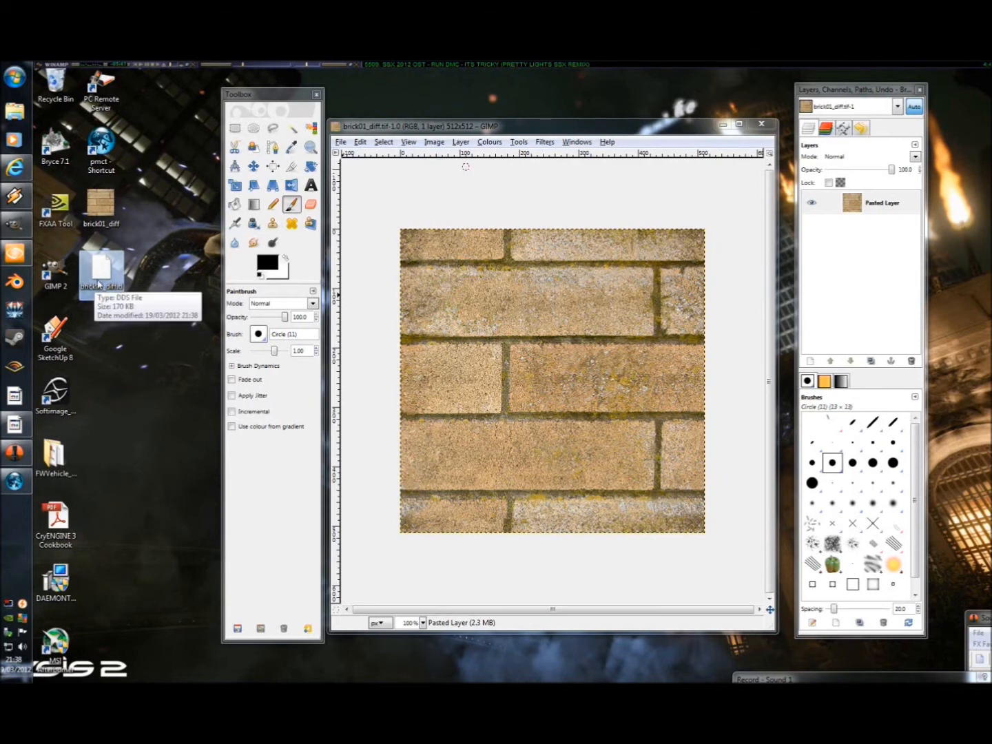
left_click(107, 228)
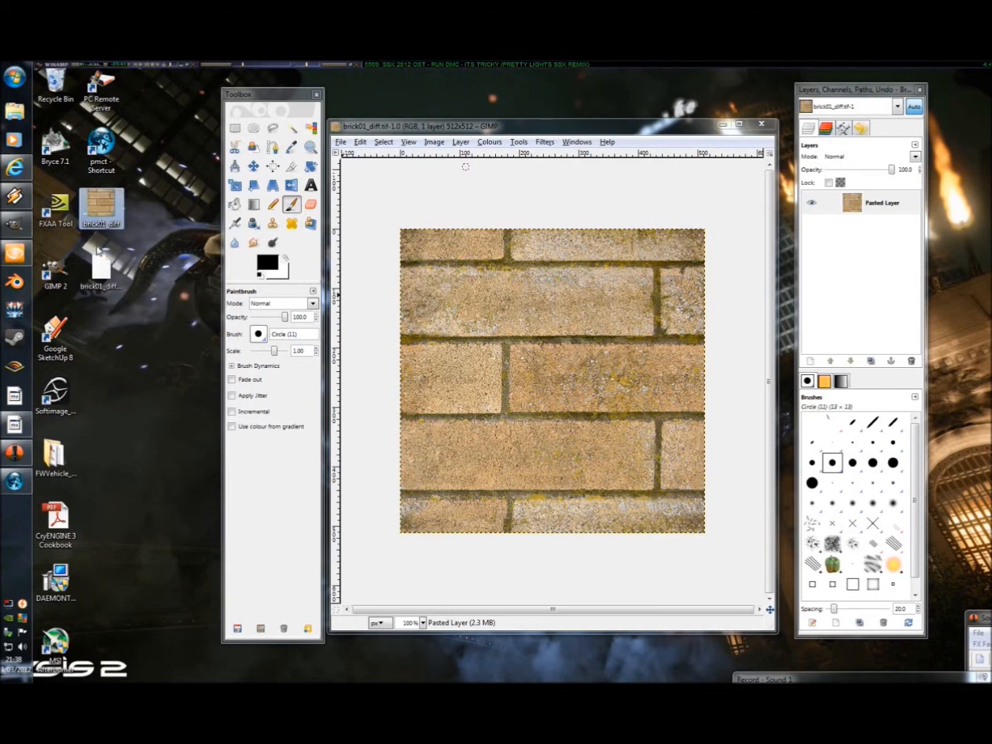
Step: Apply the Normalmap filter to the brick image in GIMP with the 7x7 sampling filter
left_click(544, 142)
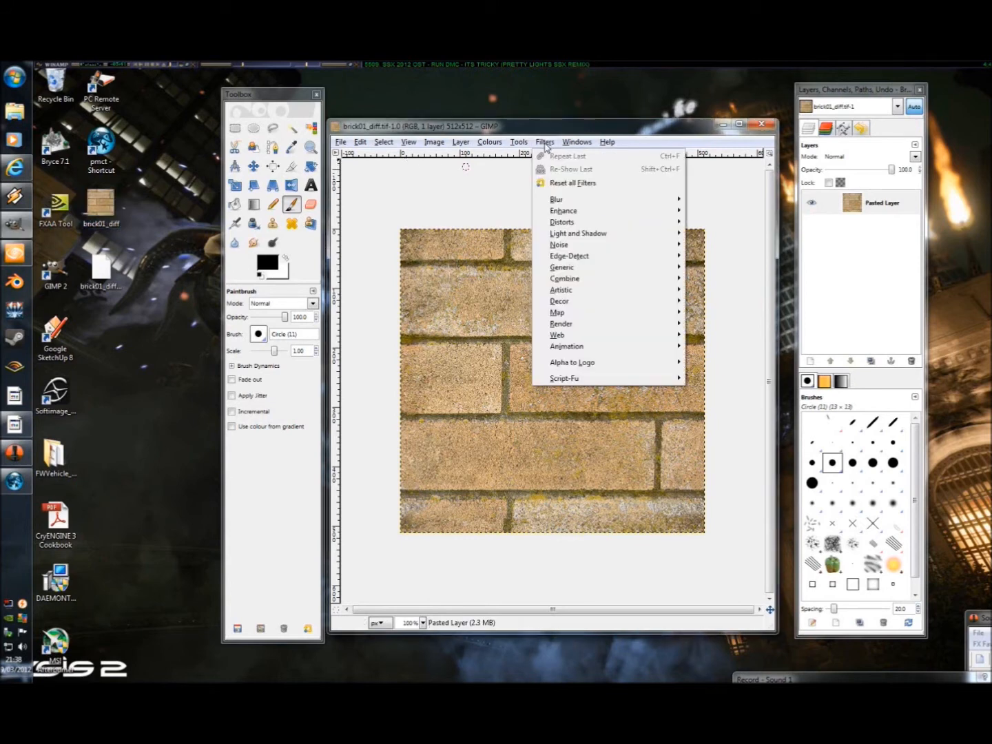
mouse_move(658, 320)
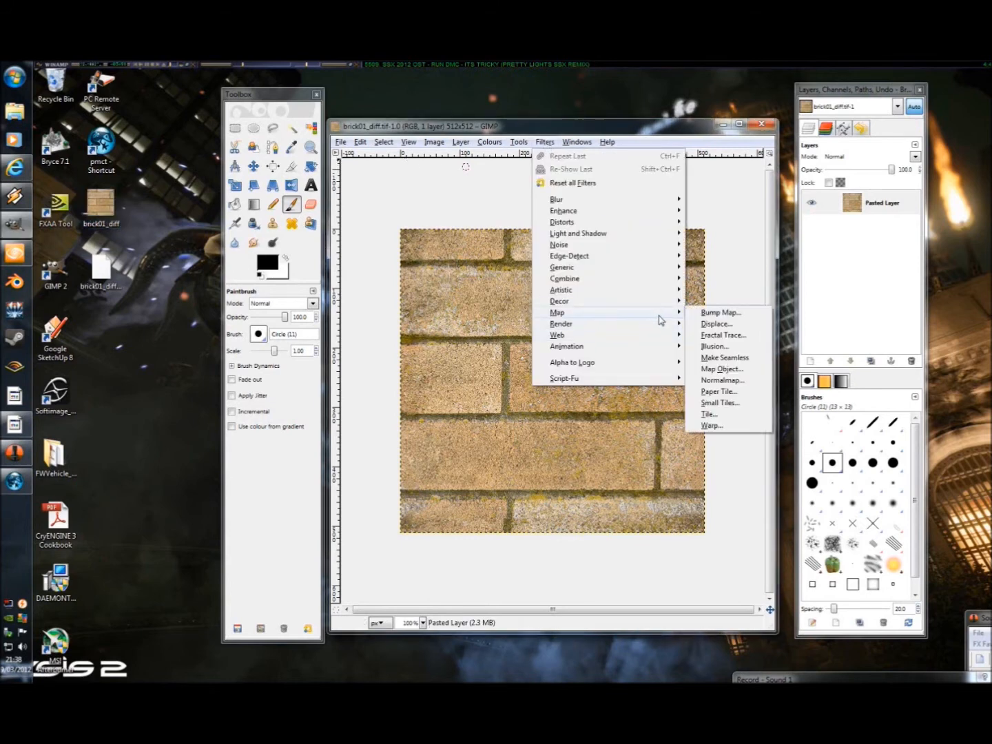
left_click(722, 380)
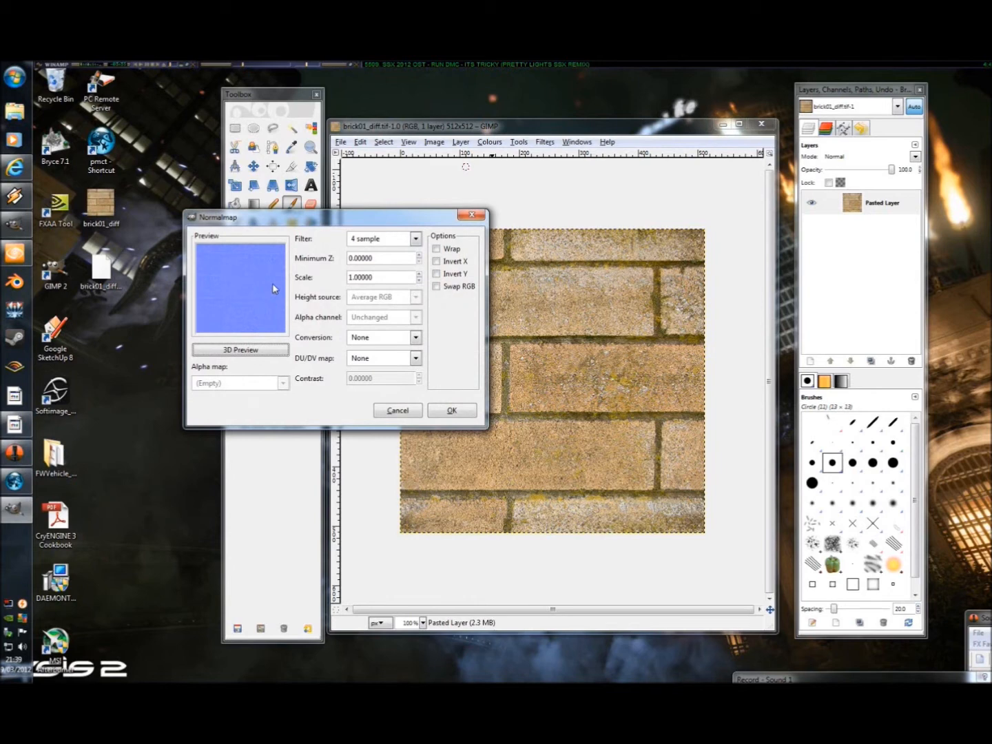
left_click(414, 241)
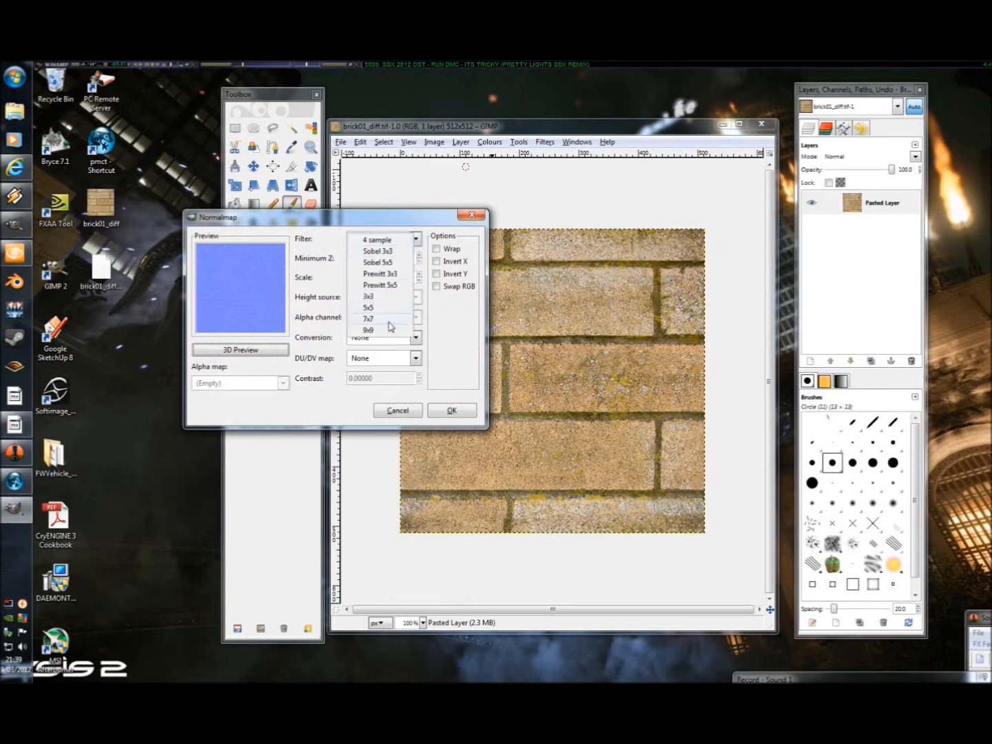
left_click(390, 325)
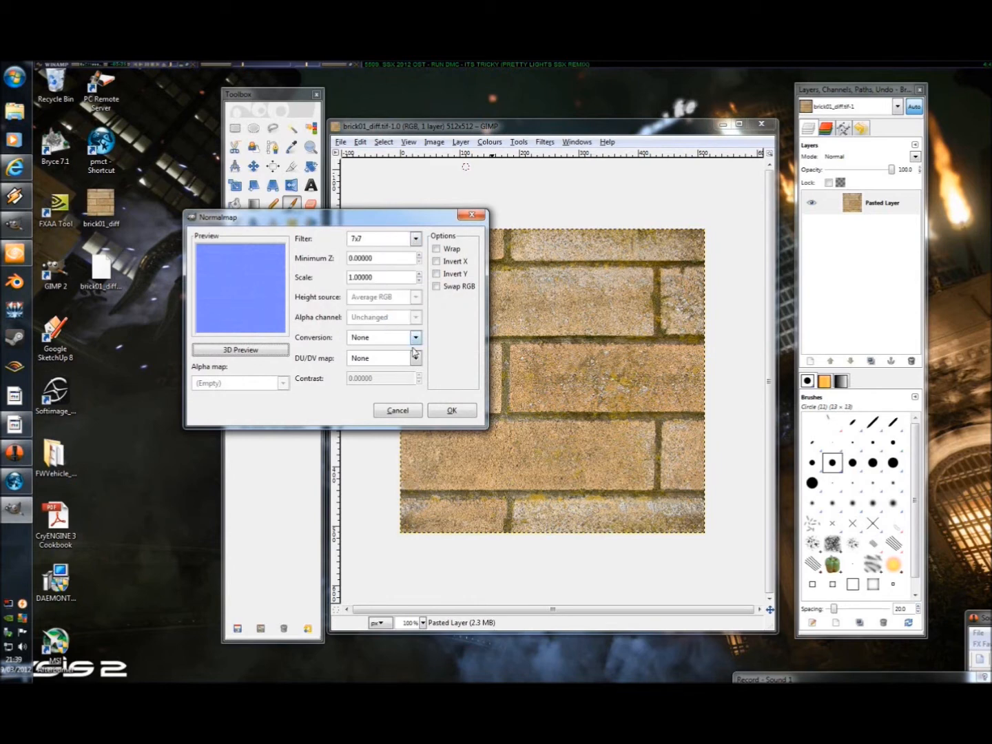
left_click(452, 410)
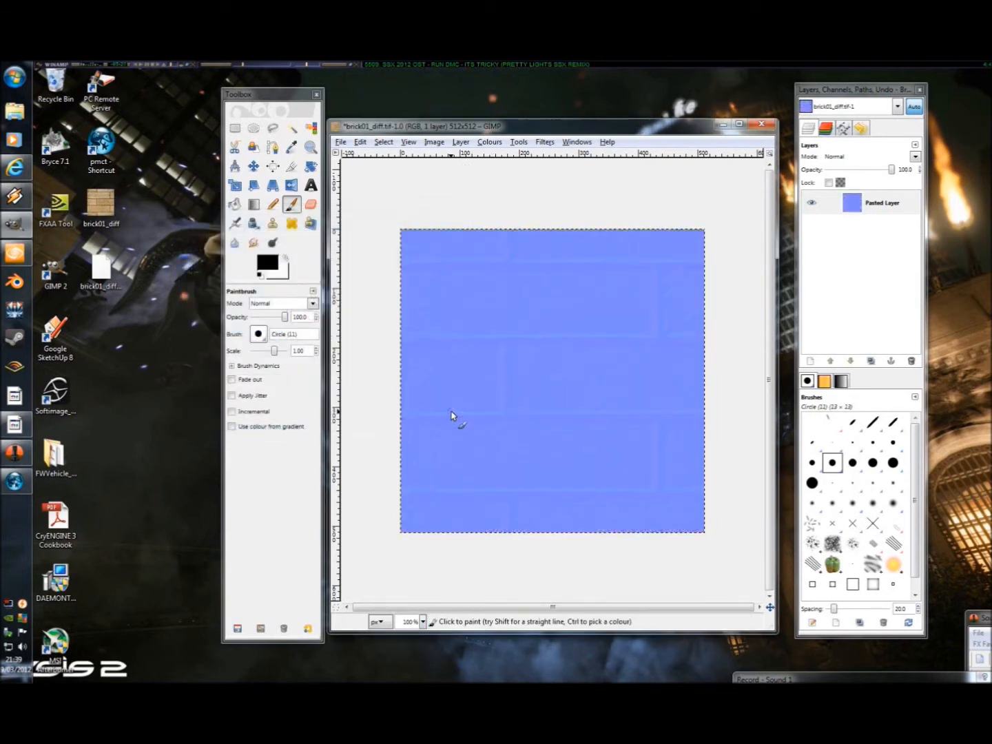
Step: Save the normal map to the Desktop as a separate uncompressed TIFF named brick01_ddn.tif
left_click(344, 144)
left_click(380, 249)
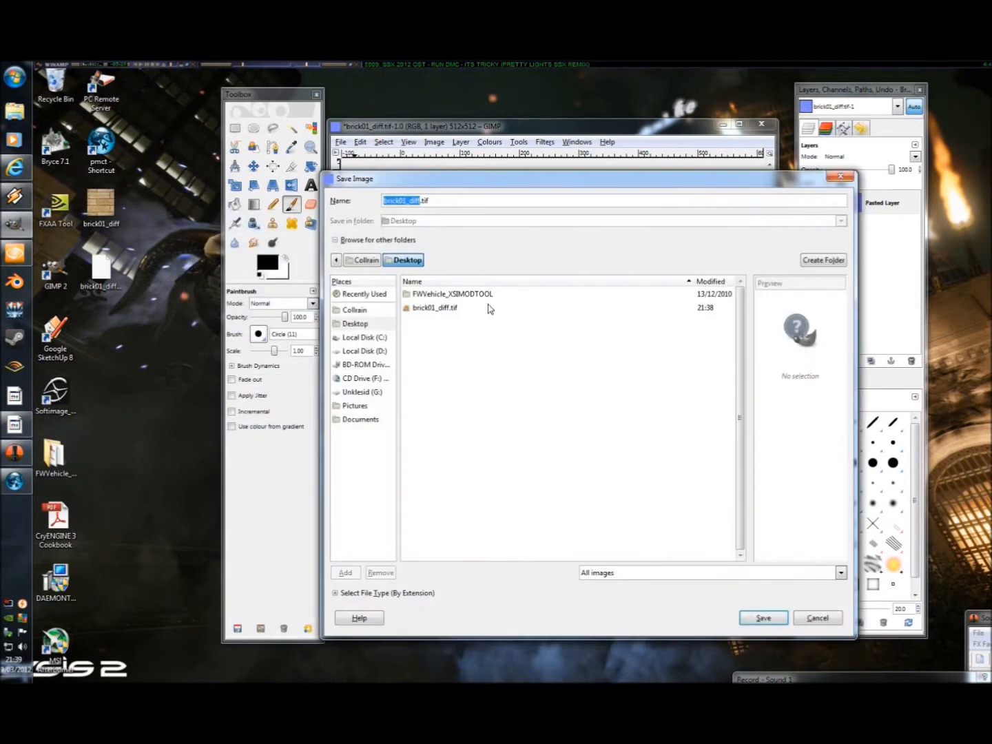
left_click(420, 201)
key("BackSpace")
key("BackSpace")
key("BackSpace")
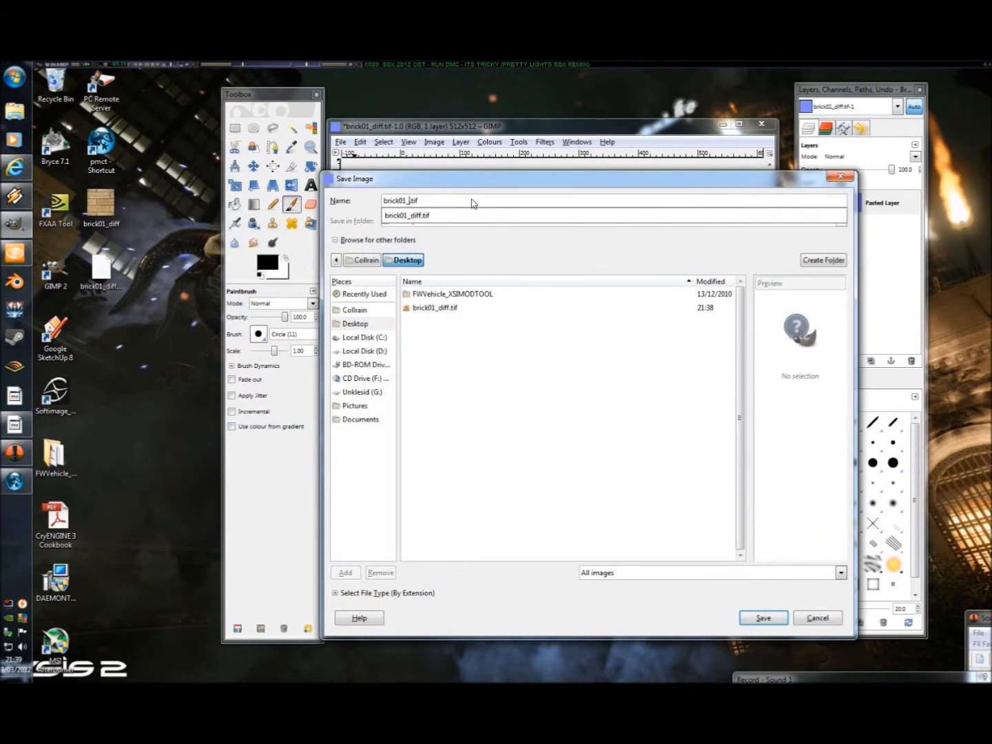
type("ddn")
left_click(485, 326)
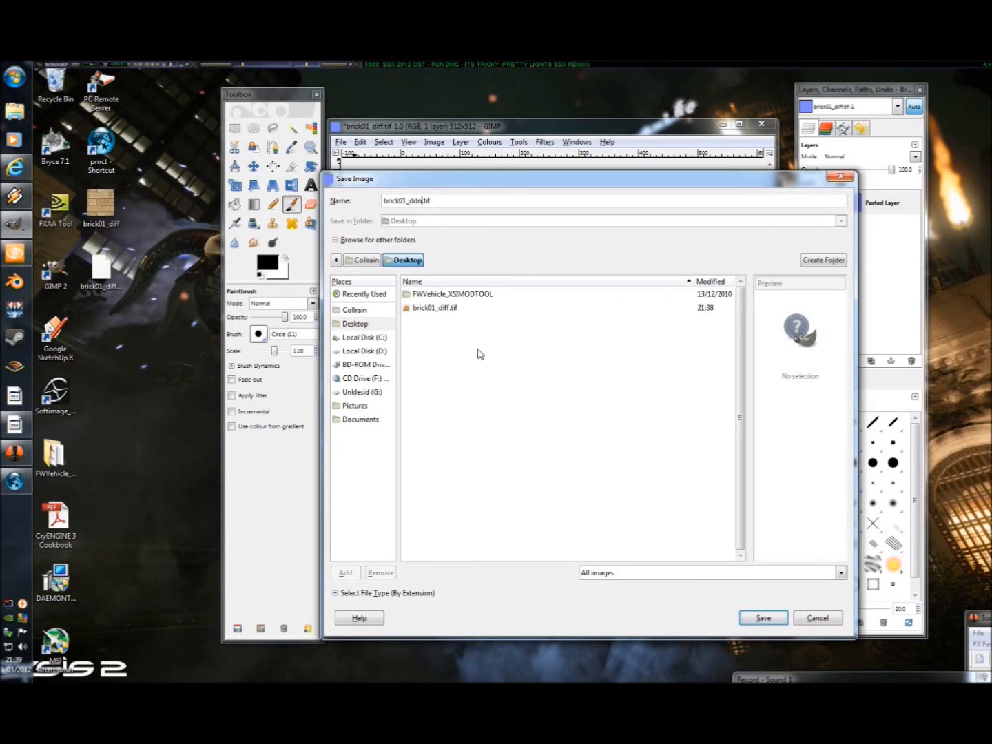
left_click(751, 615)
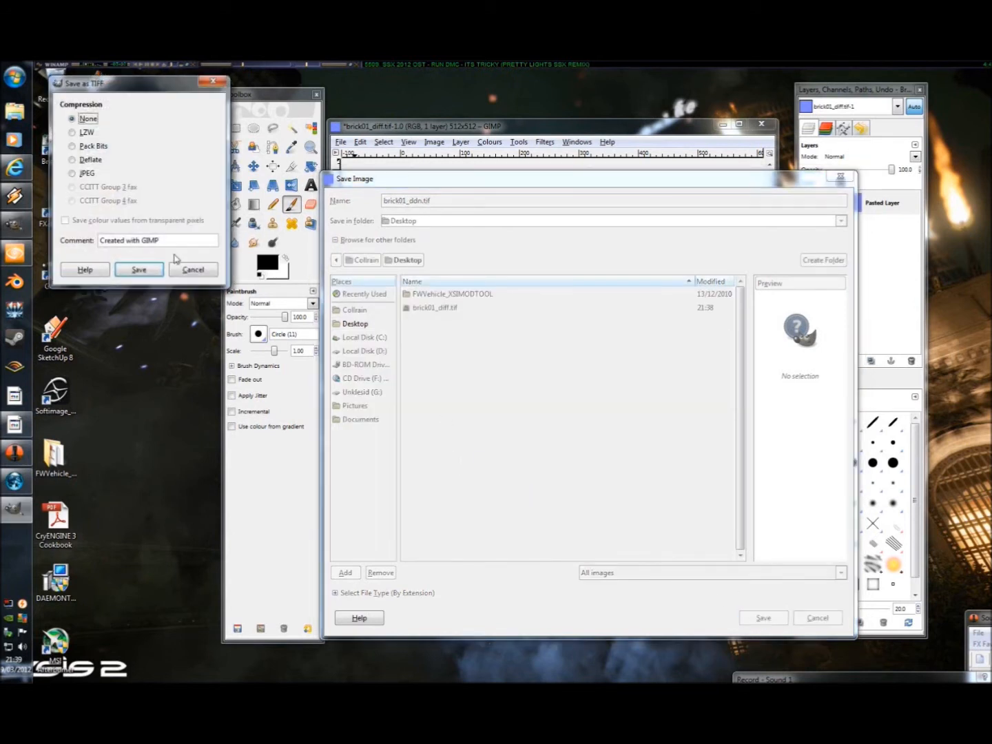
left_click(139, 270)
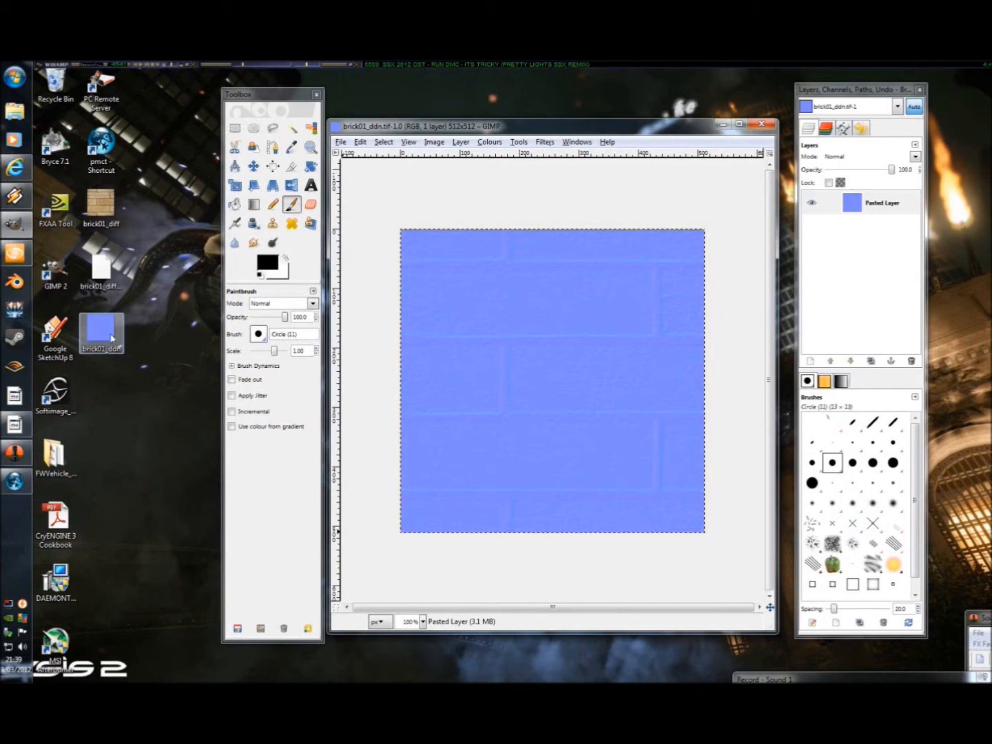
Step: Open PoorMansCryTif and load brick01_ddn.tif from the Desktop for conversion
double_click(103, 146)
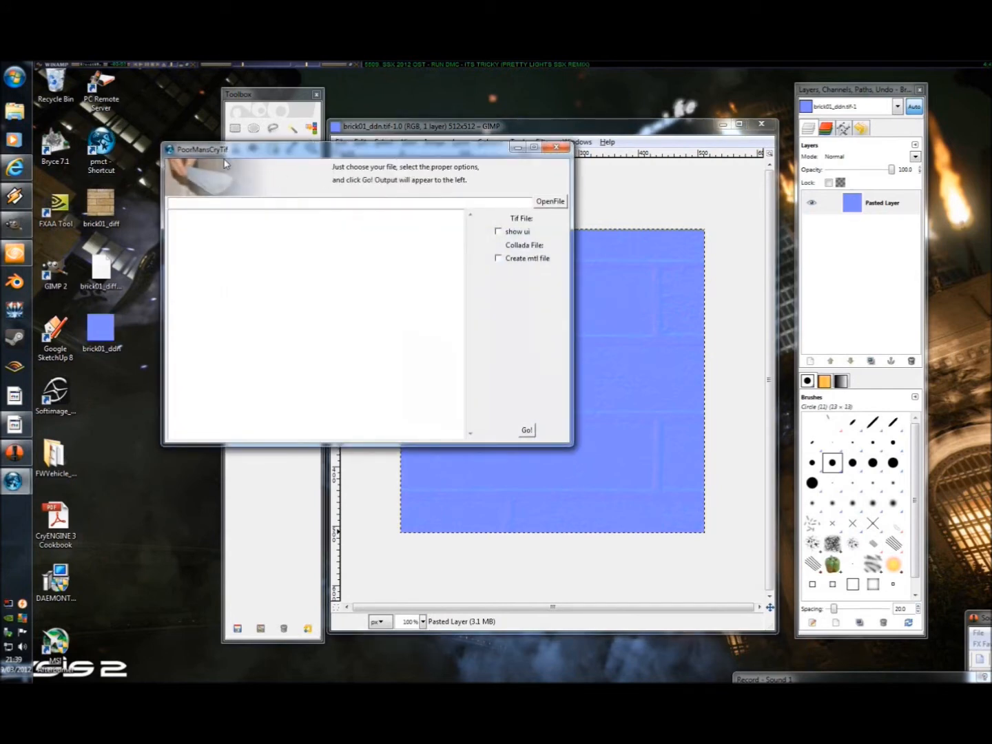
left_click(552, 201)
left_click(140, 234)
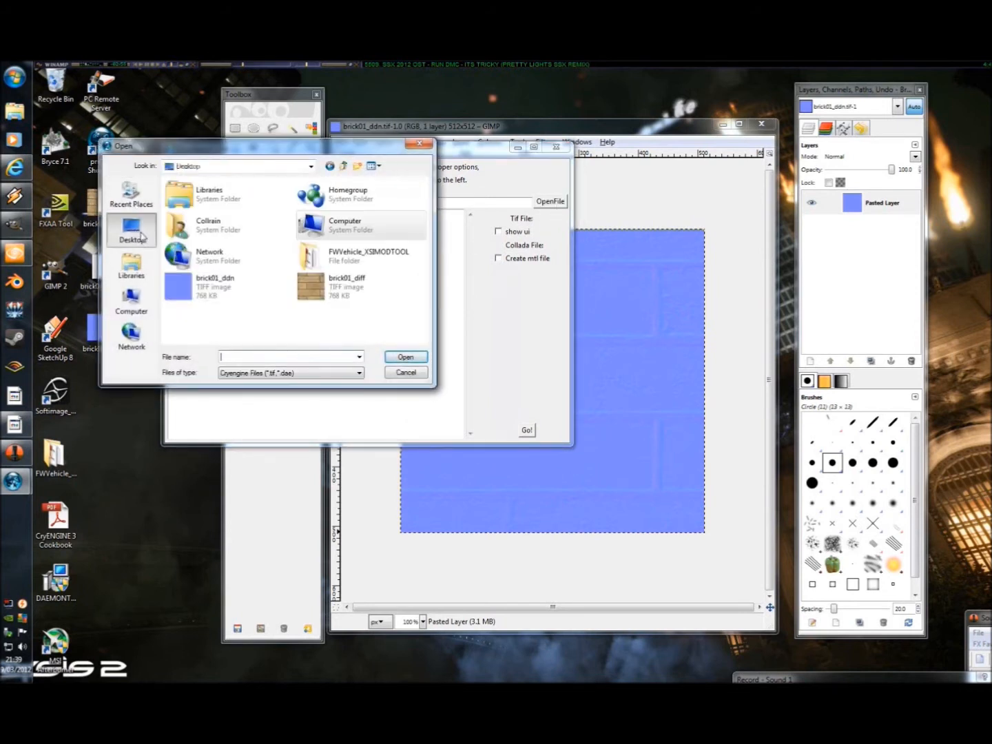
left_click(222, 286)
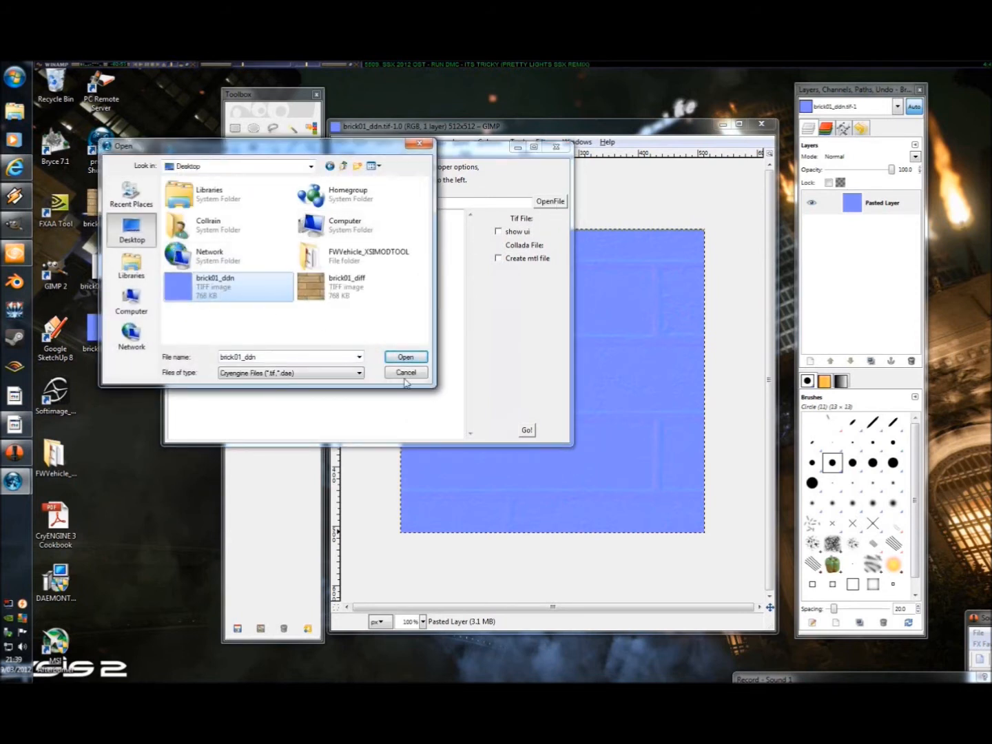
left_click(405, 356)
Step: Run the normal map conversion with "show ui" enabled, using the Normalmap_lowQ preset, generate the output and accept the settings
left_click(498, 231)
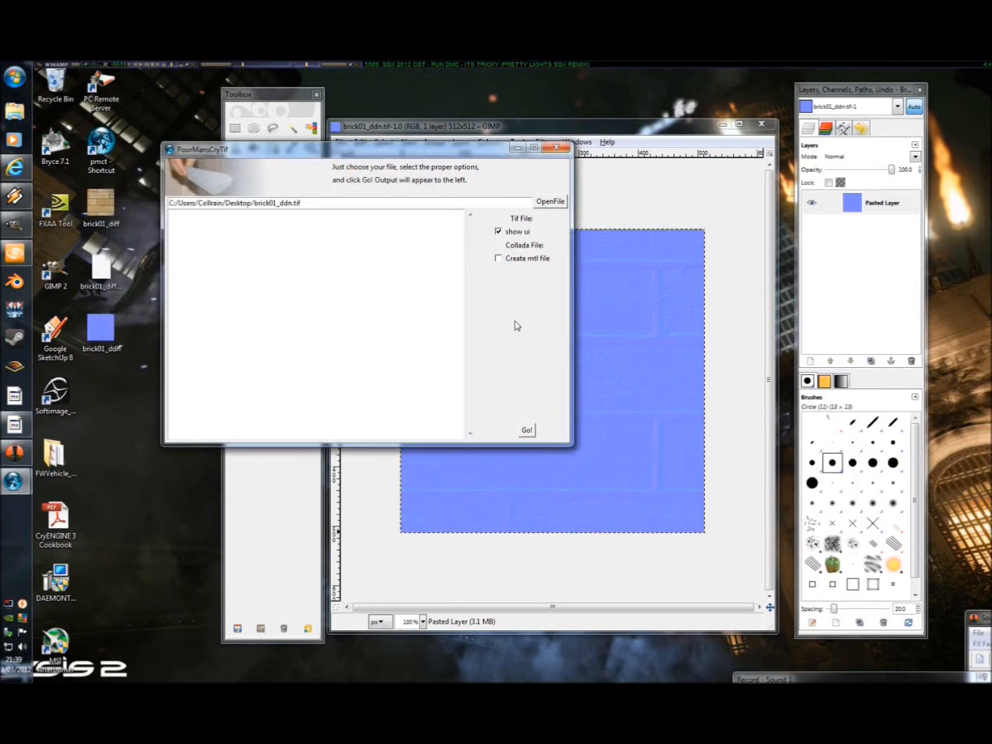
left_click(527, 430)
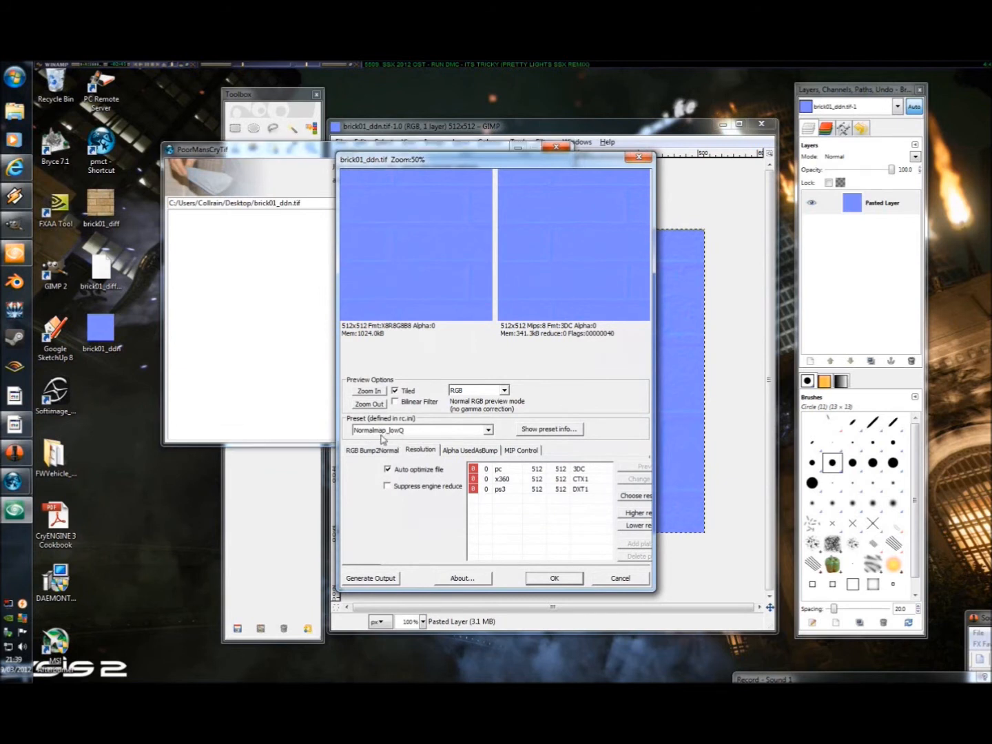
left_click(420, 430)
left_click(383, 445)
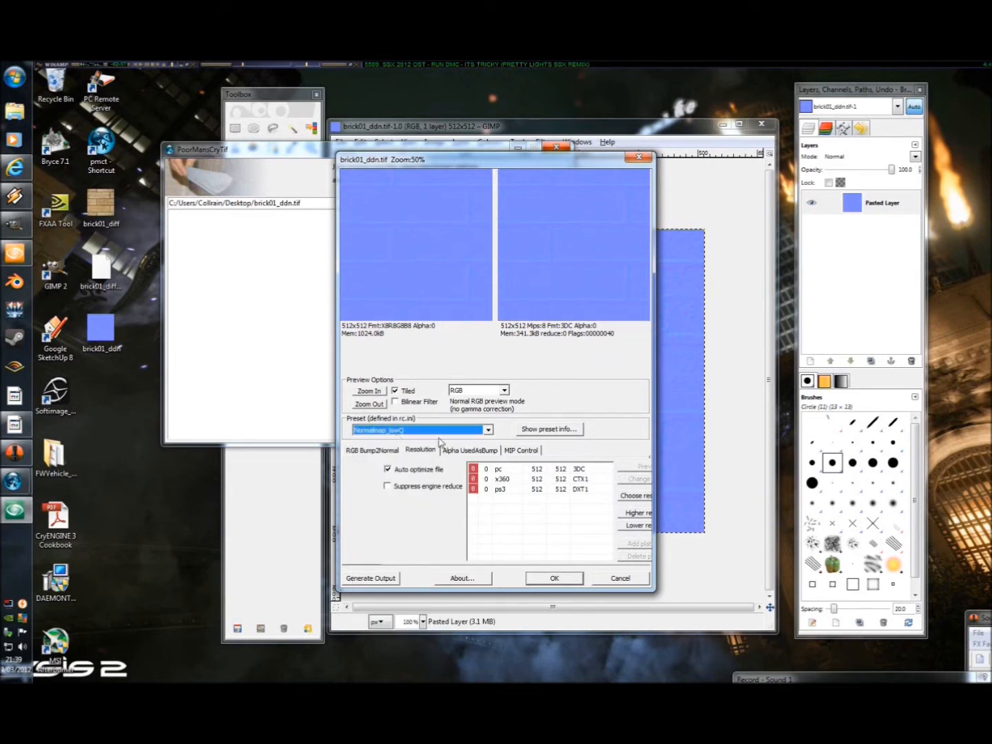
left_click(385, 581)
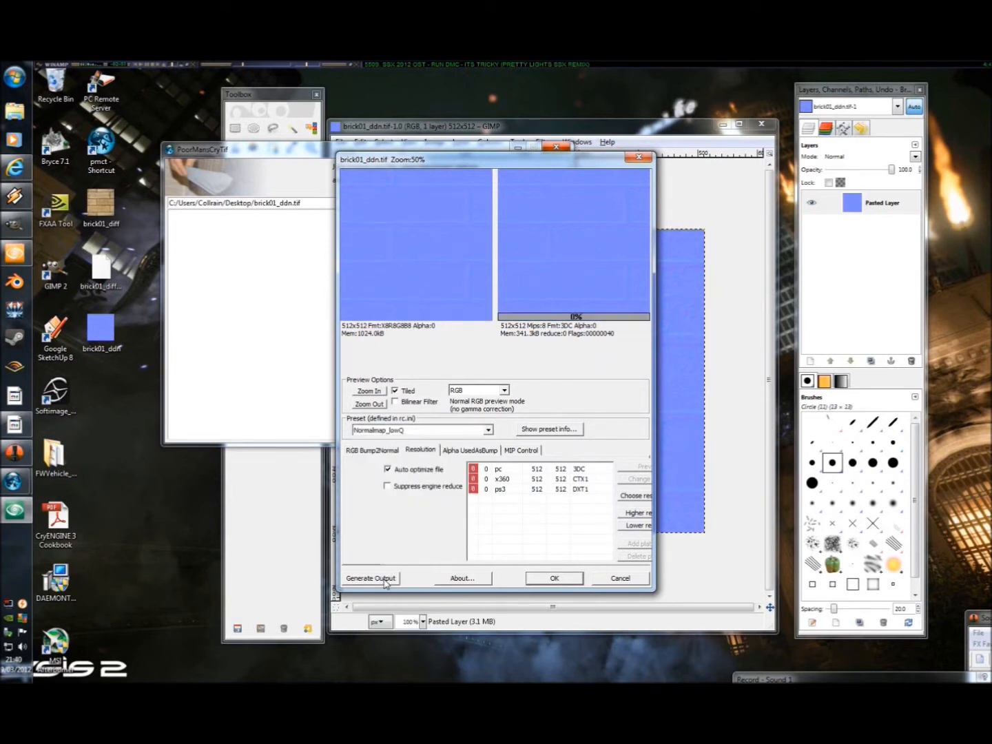
left_click(552, 579)
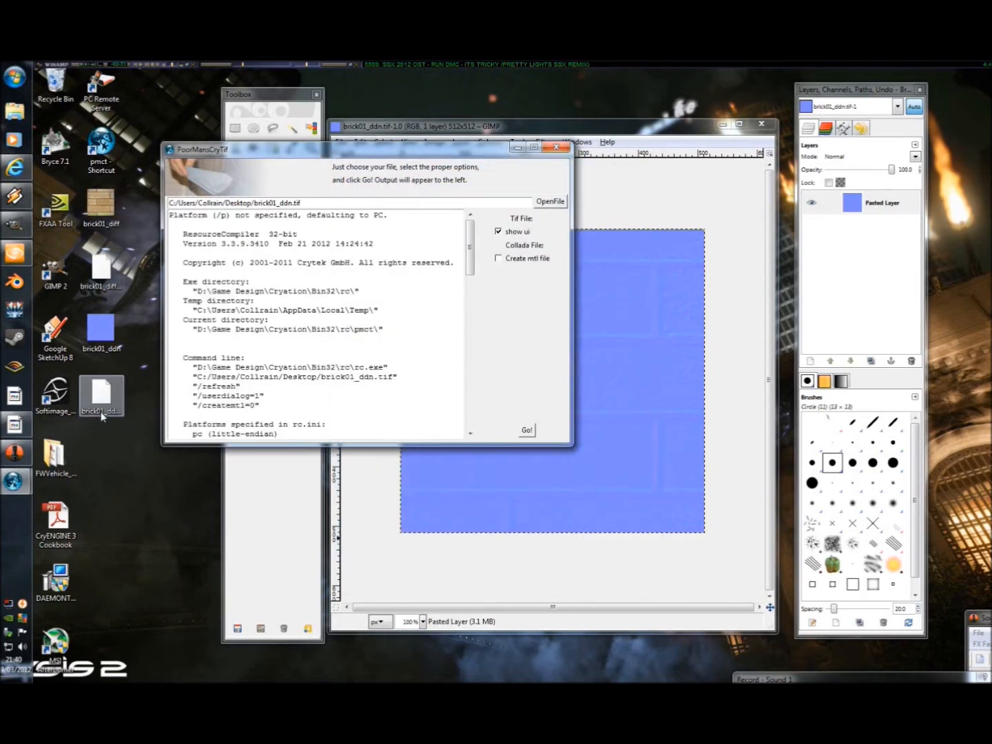
Step: Minimise the converter and undo the Normalmap filter on the brick image in GIMP
left_click(518, 147)
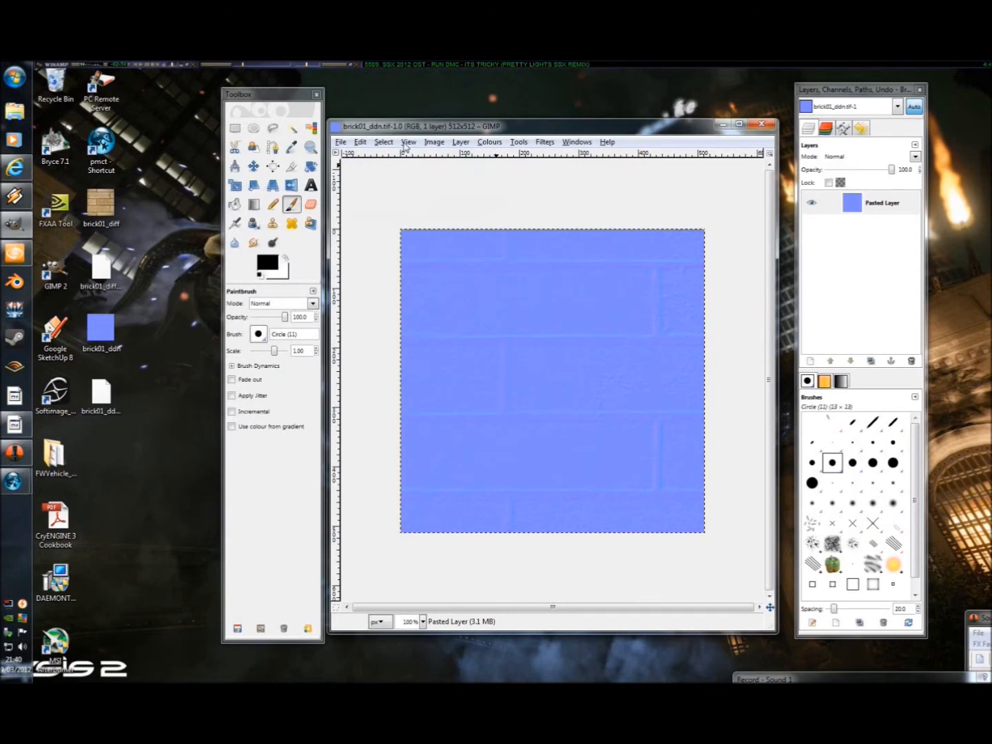
left_click(361, 142)
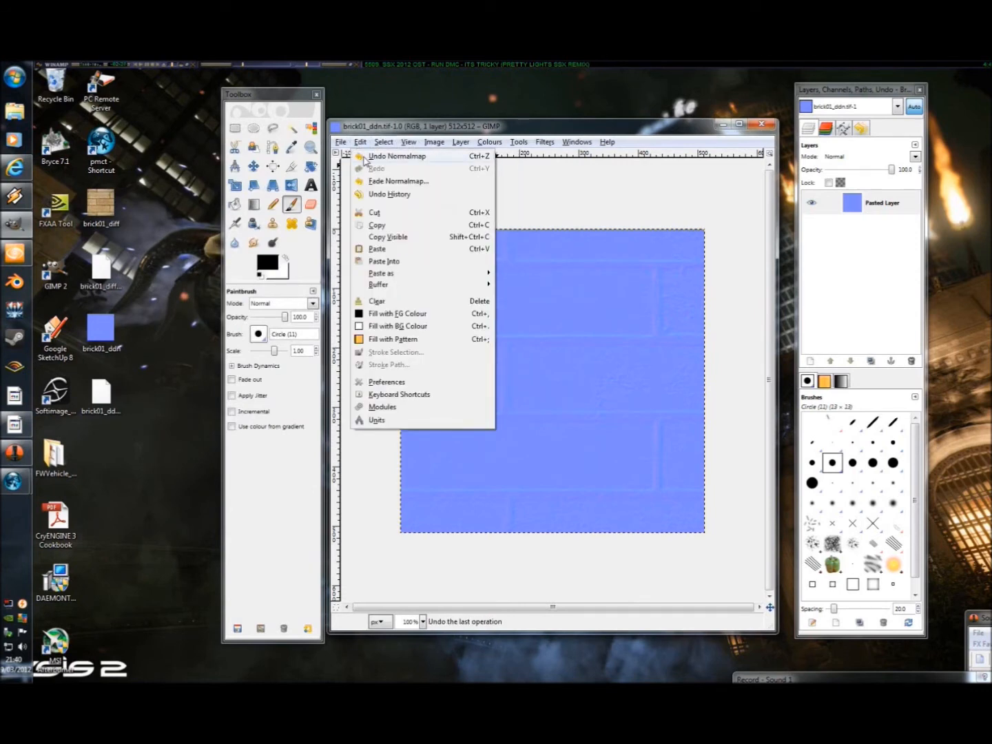
left_click(365, 158)
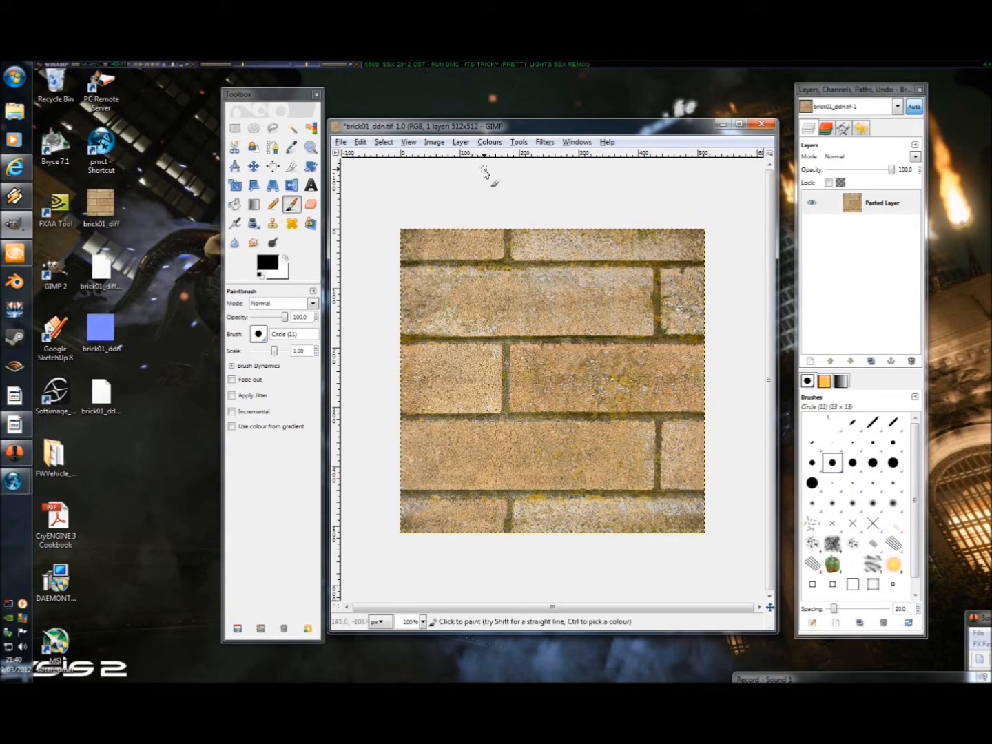
Step: Turn the brick image dark grey with Colourise, setting saturation to 0 and lightness to -25
left_click(488, 142)
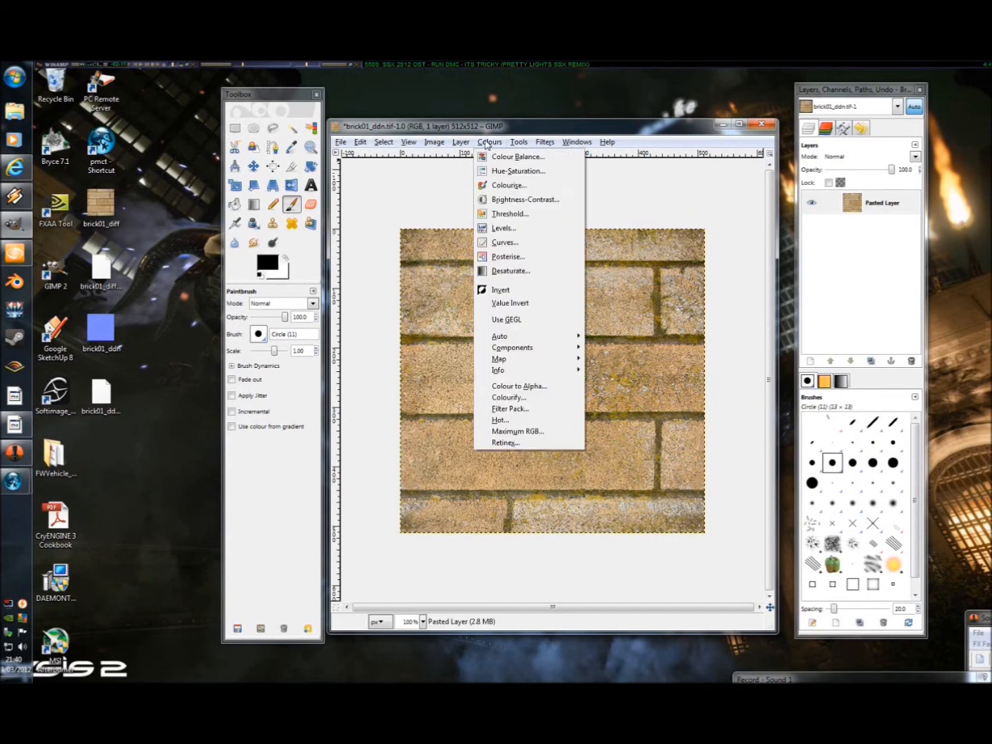
left_click(508, 185)
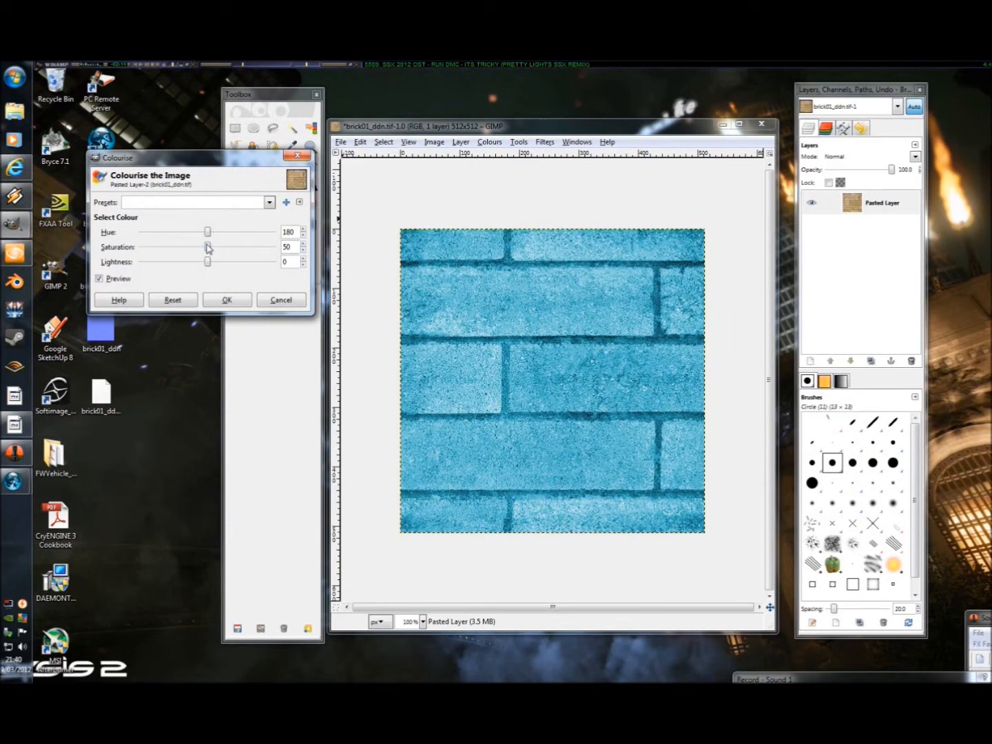
left_click_drag(208, 250, 140, 249)
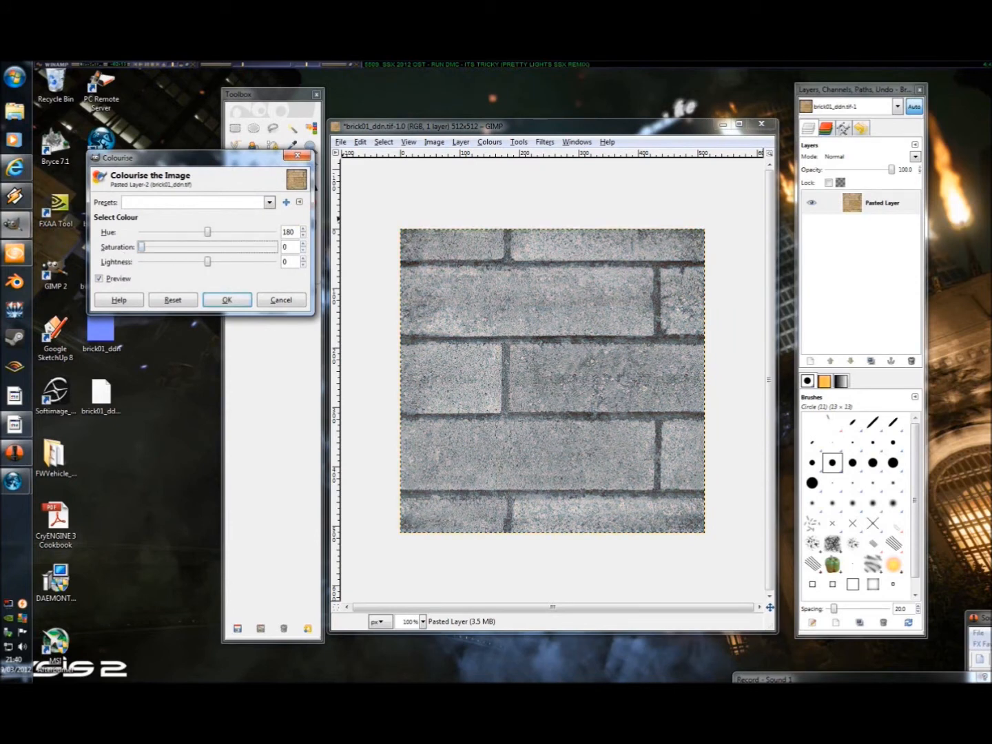
left_click_drag(208, 268, 194, 268)
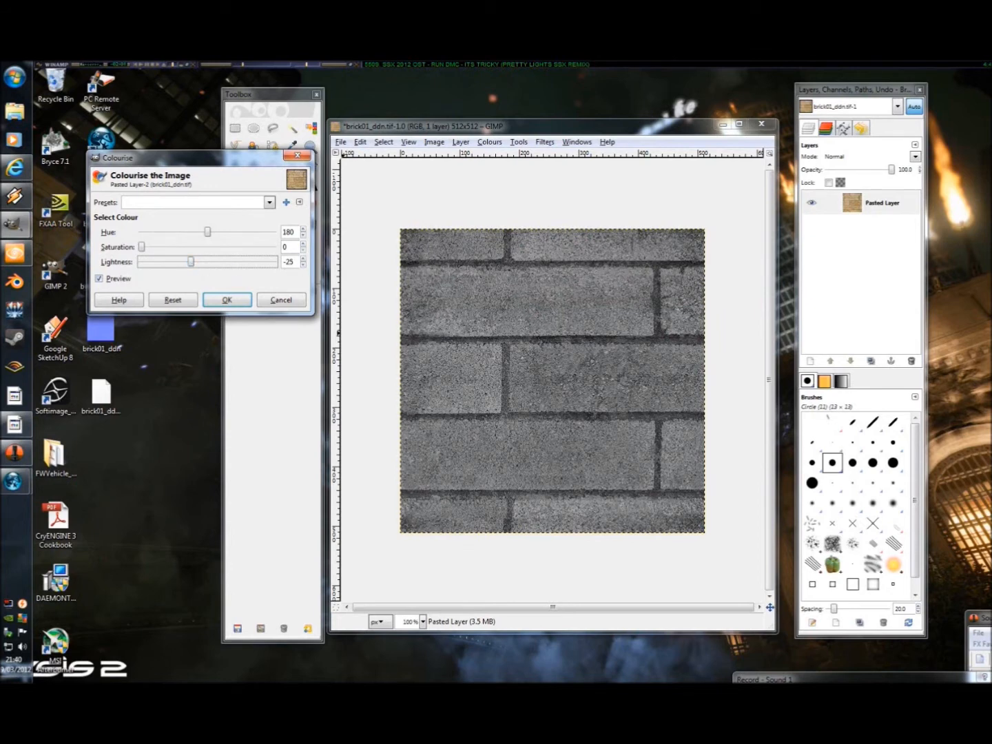
left_click(235, 304)
Step: Save the grey brick image to the Desktop as a separate TIFF named brick01_spec.tif
left_click(342, 145)
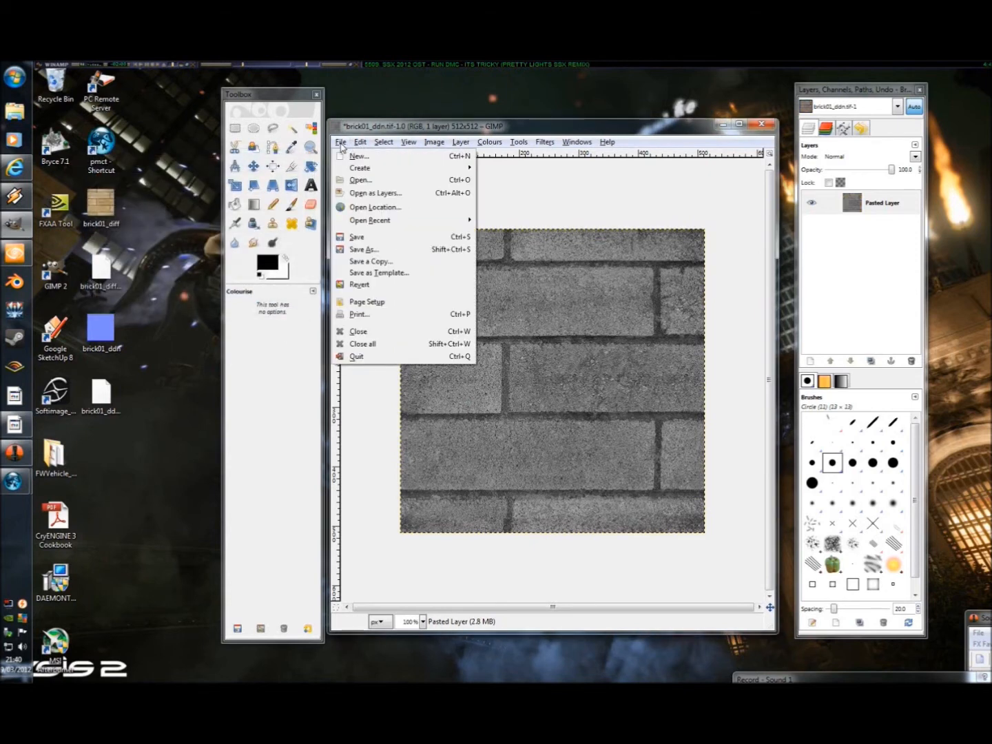
left_click(365, 250)
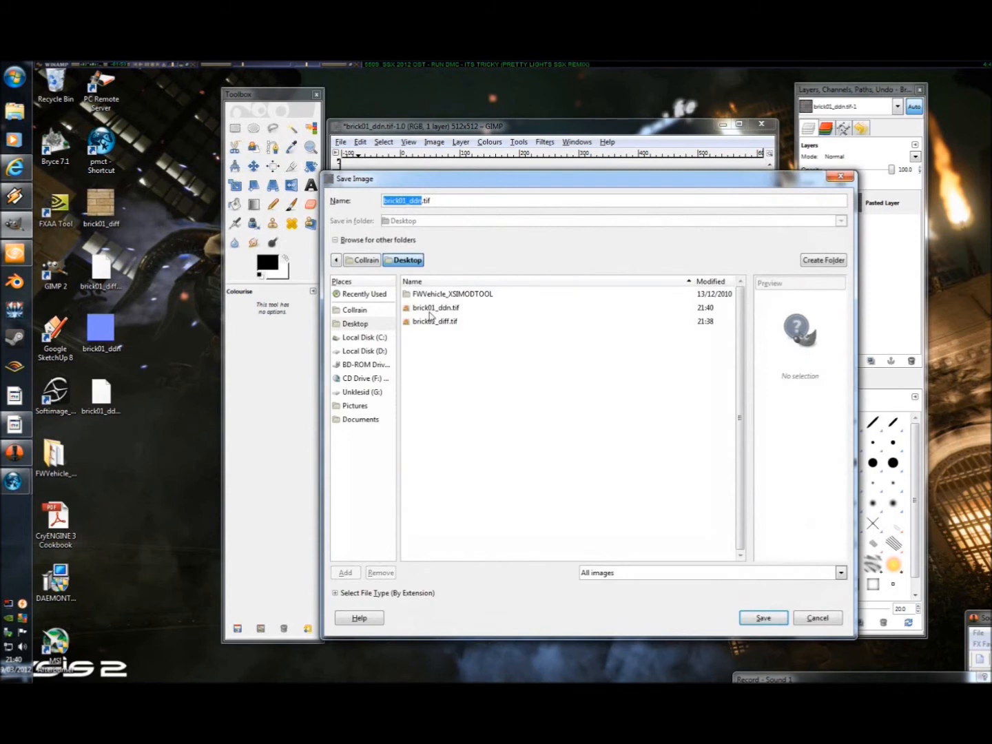
key("Right")
key("BackSpace")
type("s")
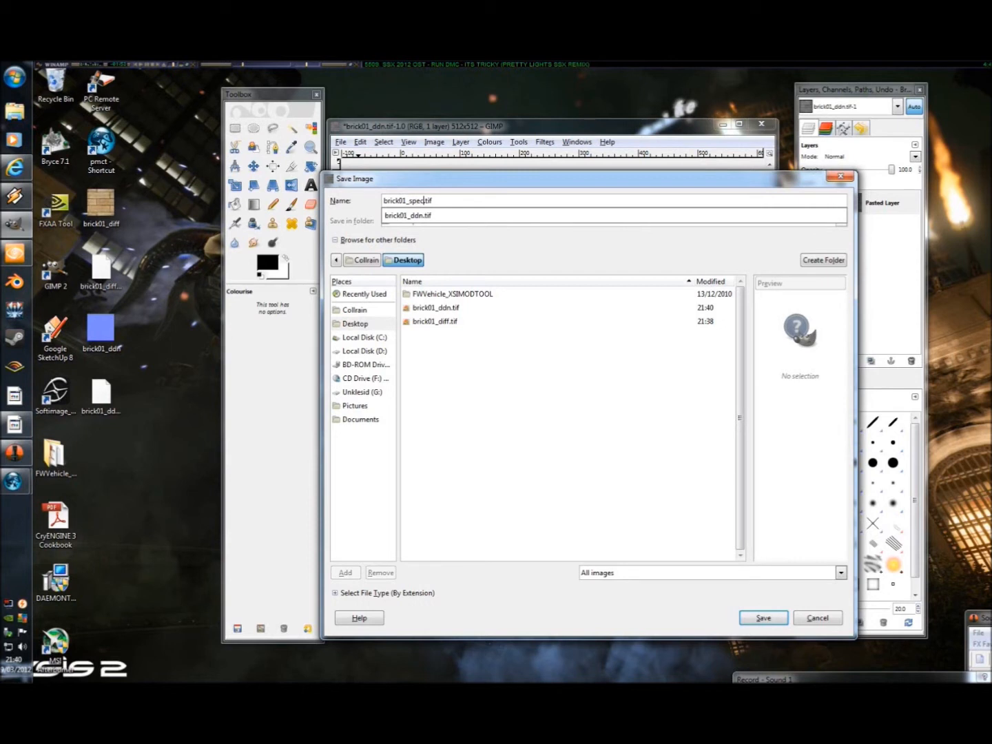
left_click(513, 289)
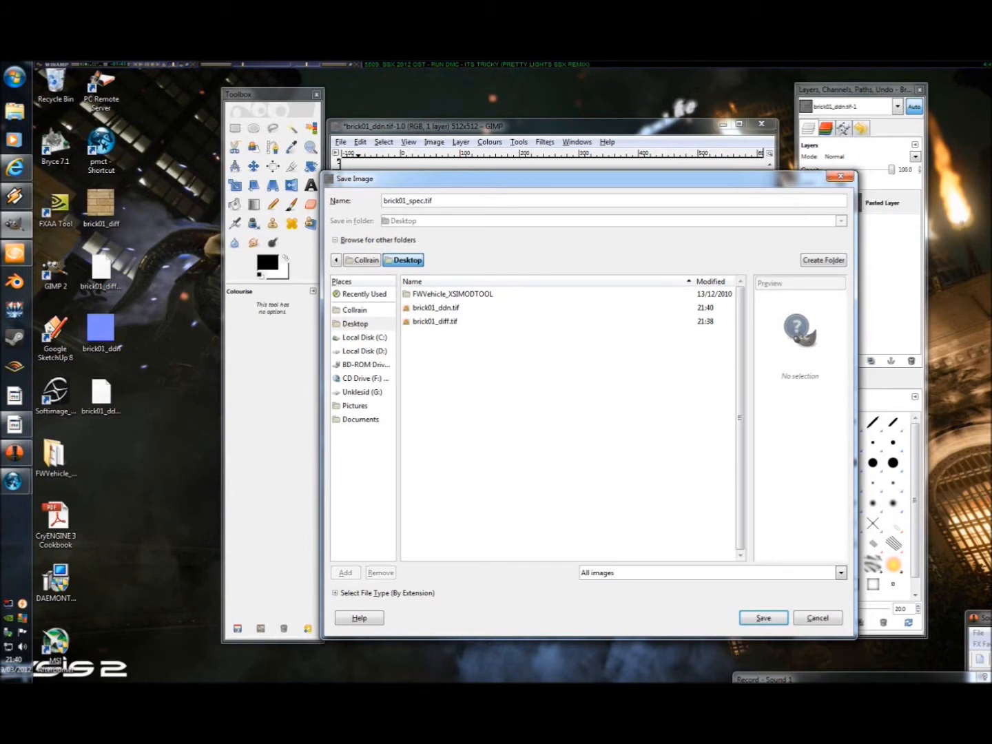
key("shift+Left")
key("shift+Left")
key("shift+Left")
key("shift+Left")
key("shift+Left")
key("shift+Left")
key("shift+Left")
left_click(750, 615)
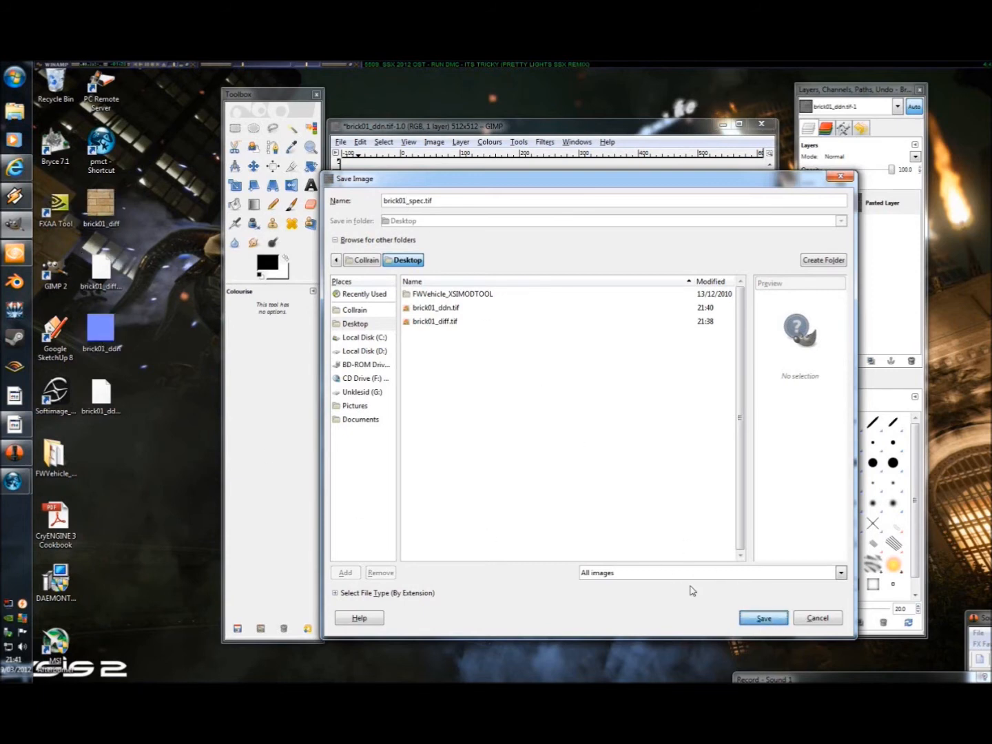
left_click(237, 359)
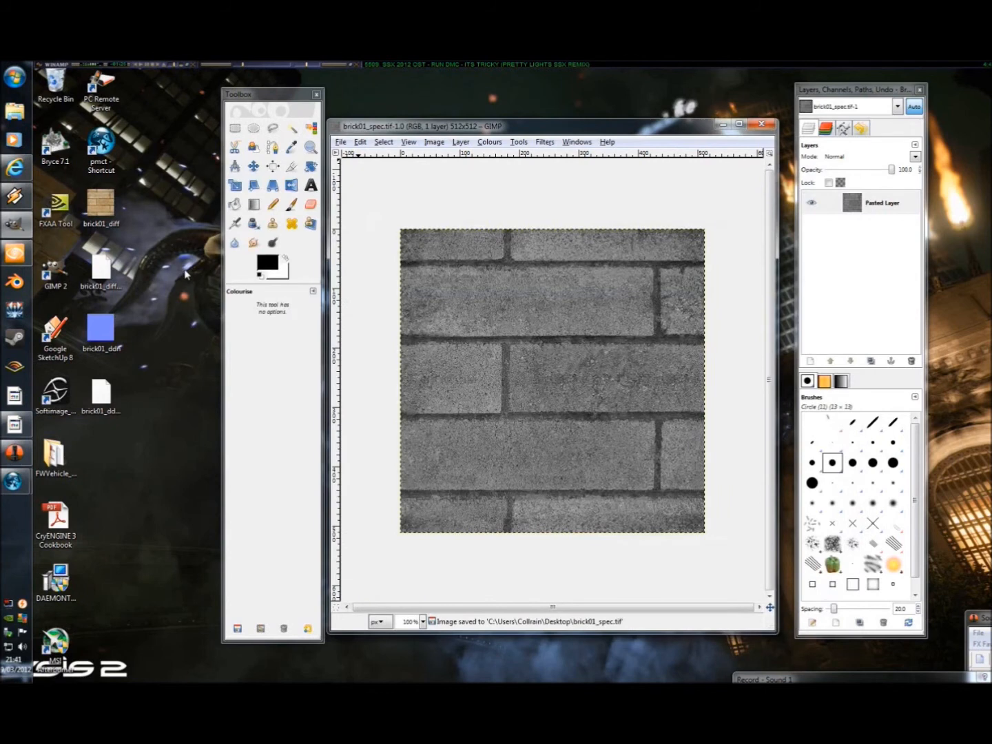
Step: Open PoorMansCryTif again and load brick01_spec.tif from the Desktop
double_click(101, 145)
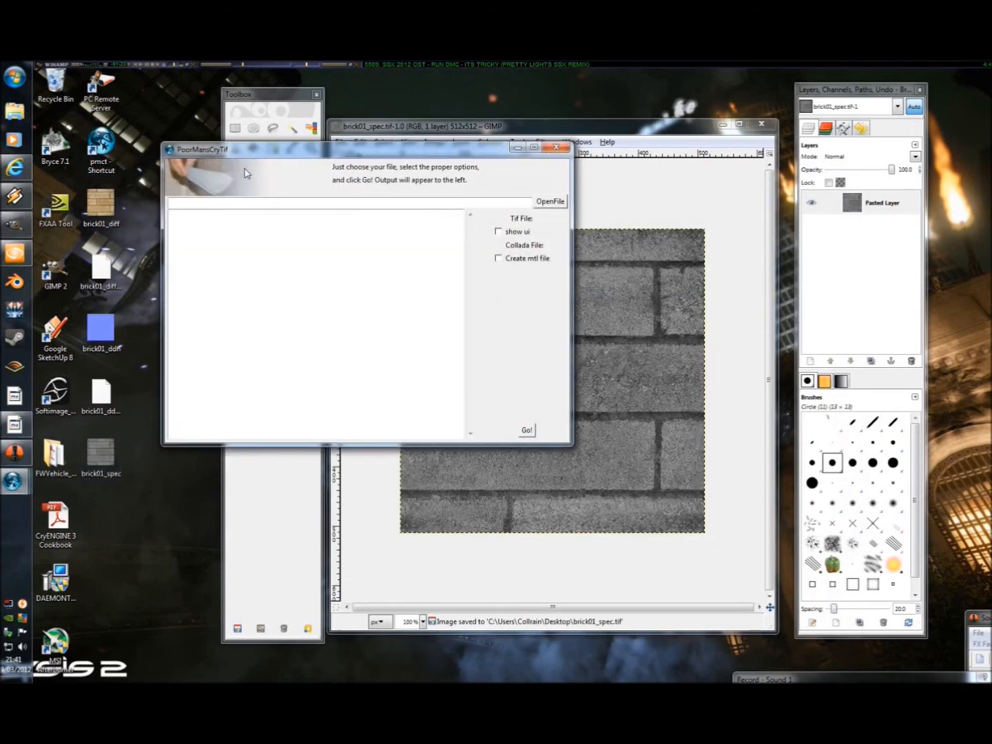
left_click(550, 201)
left_click(215, 316)
double_click(307, 403)
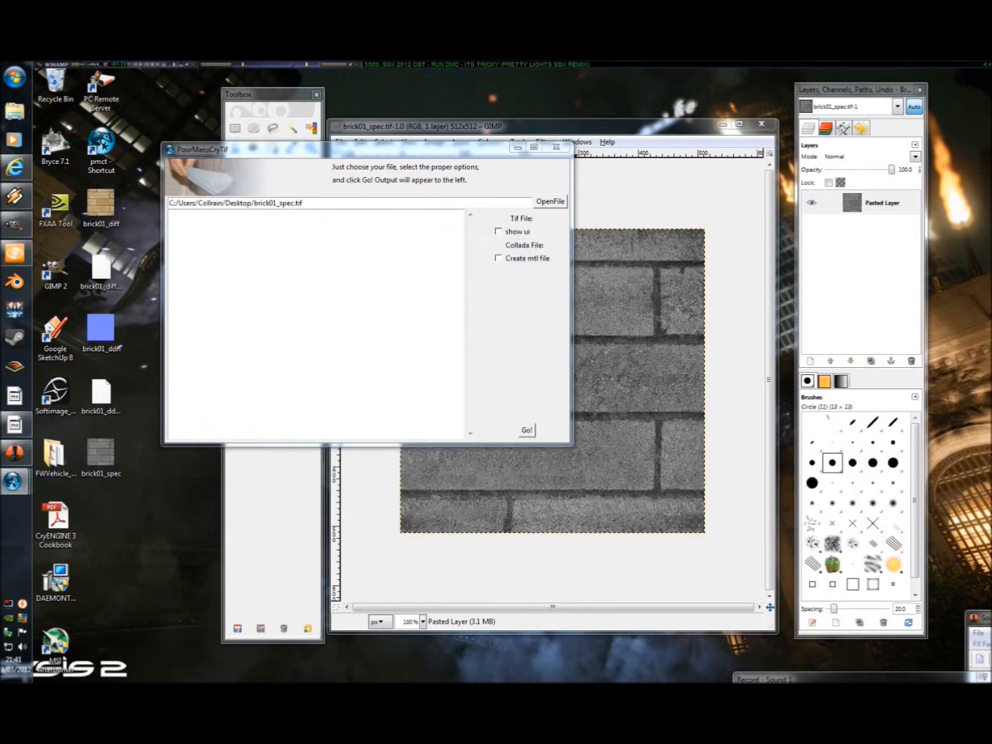
Step: Convert the specular map with "show ui" enabled and the Specular_lowQ preset, generating the output and accepting the settings
left_click(498, 232)
left_click(526, 430)
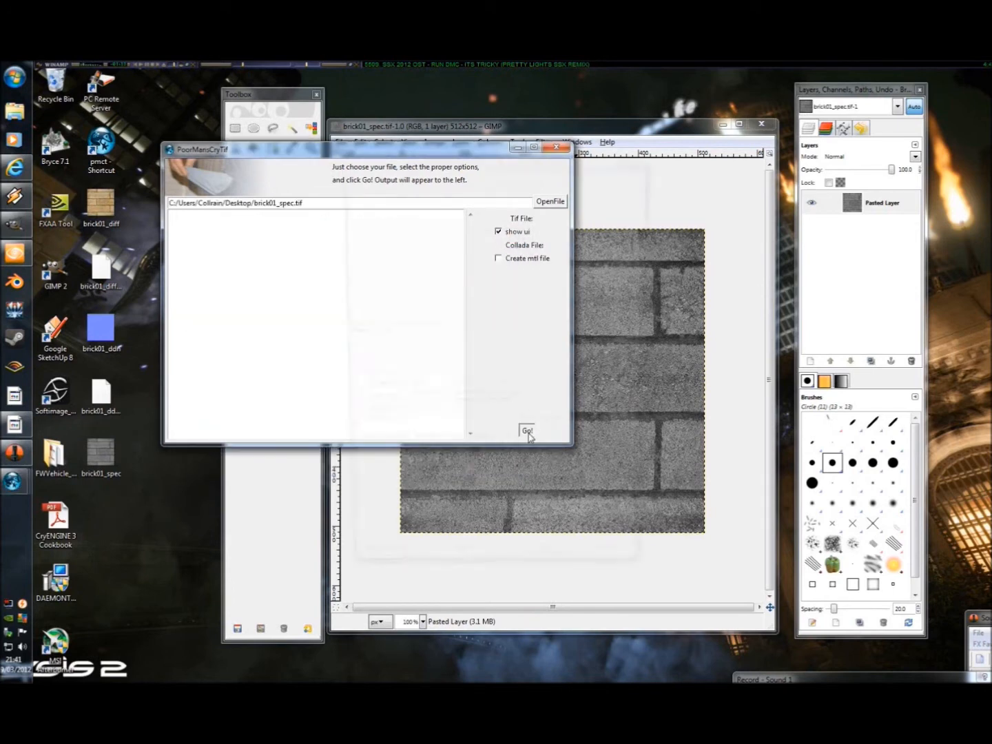
left_click(403, 430)
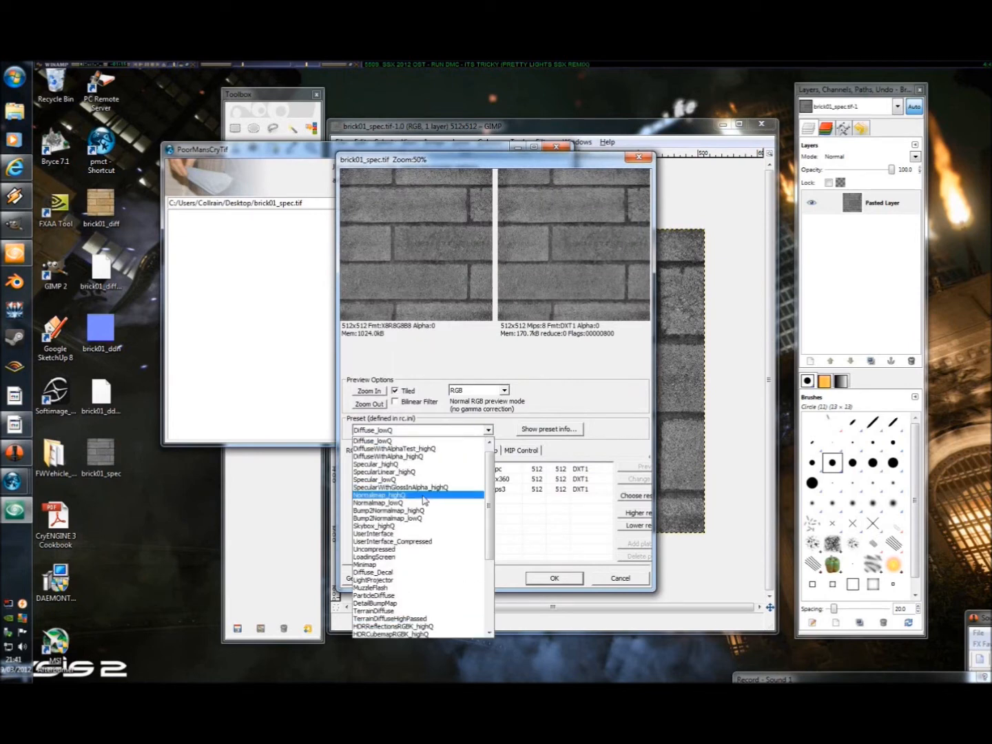
left_click(390, 481)
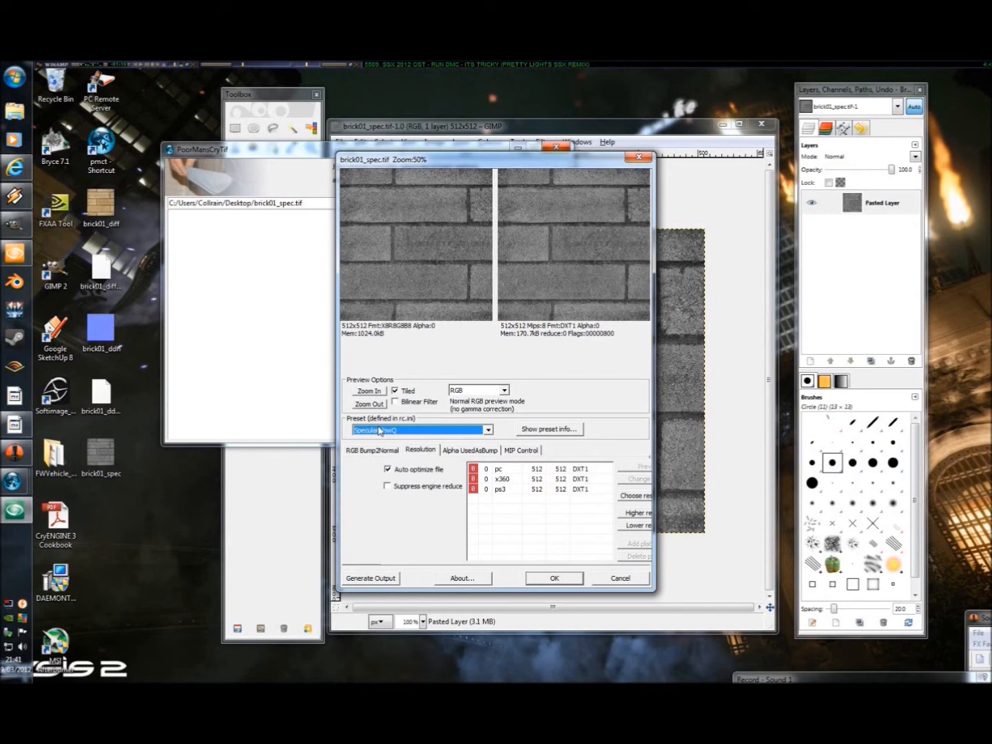
left_click(386, 581)
left_click(551, 584)
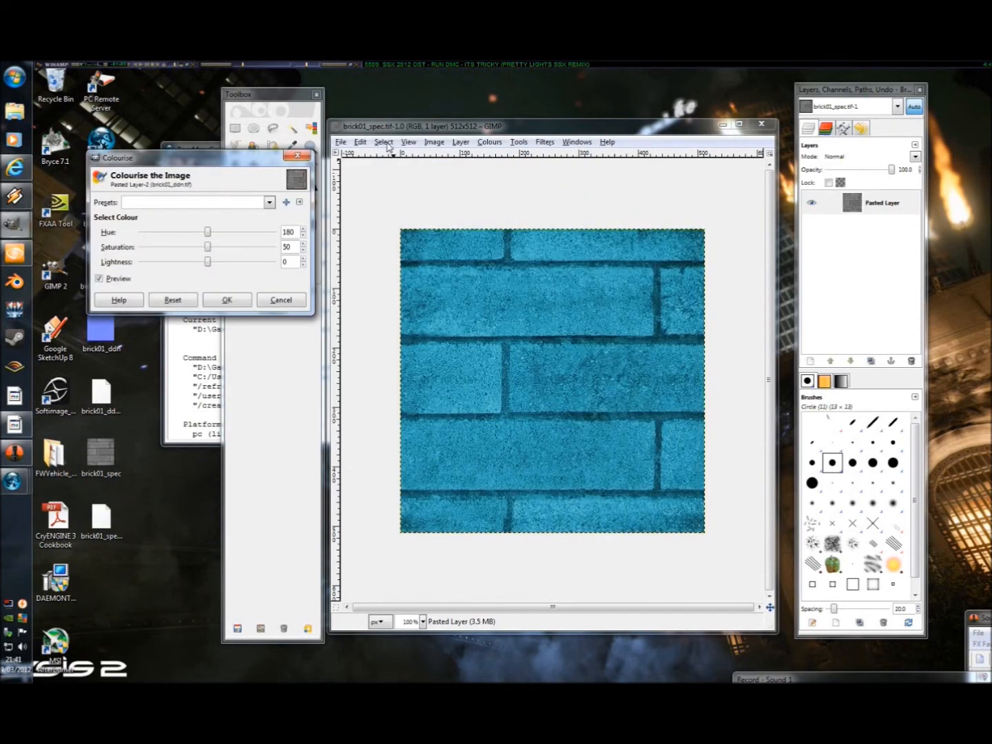
Step: Return to GIMP and undo the Colourise adjustment to restore the brick image's original colours
left_click(360, 142)
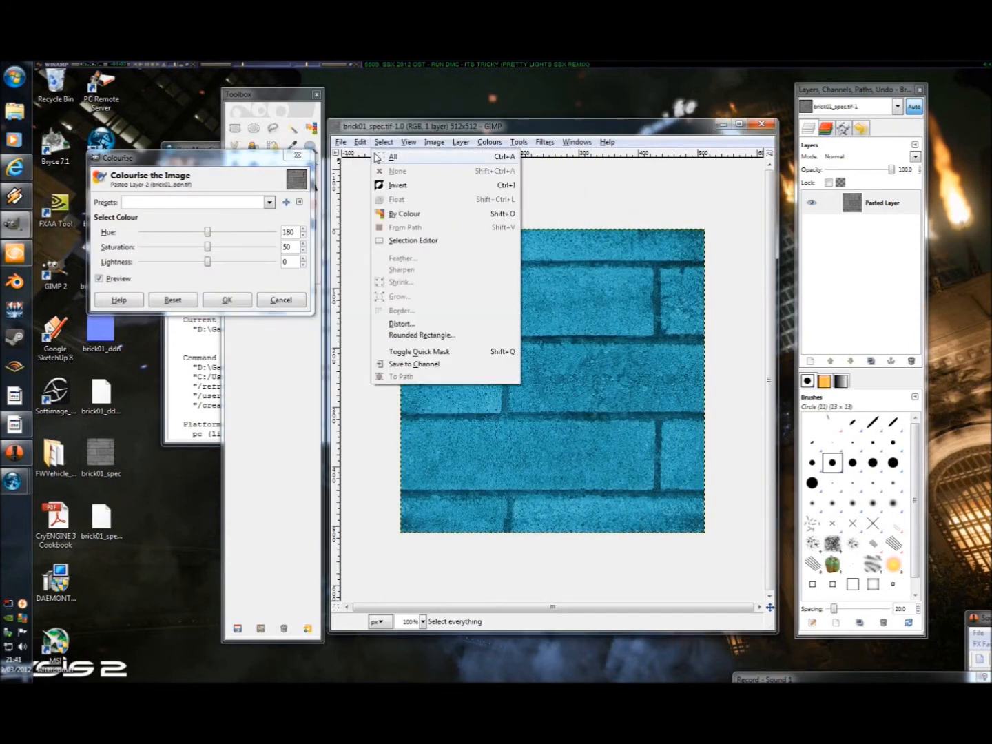
left_click(377, 157)
left_click(362, 144)
left_click(370, 158)
left_click(360, 142)
left_click(367, 157)
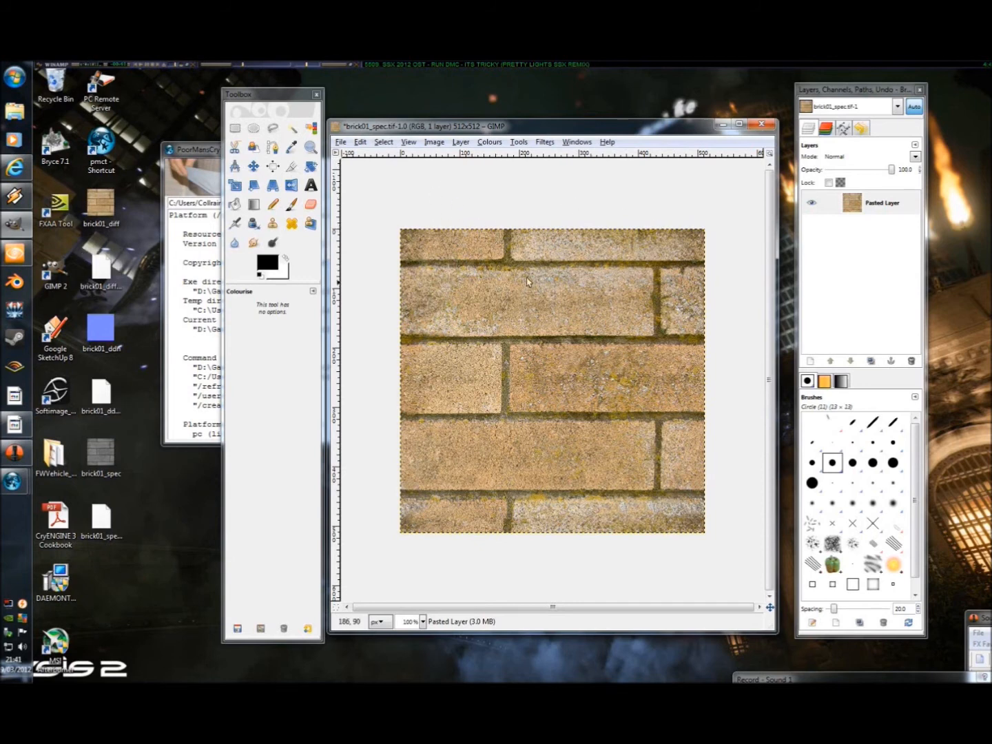
Step: Add a white-filled 512 × 512 layer above the brick layer and lower its opacity to 90.7
right_click(870, 274)
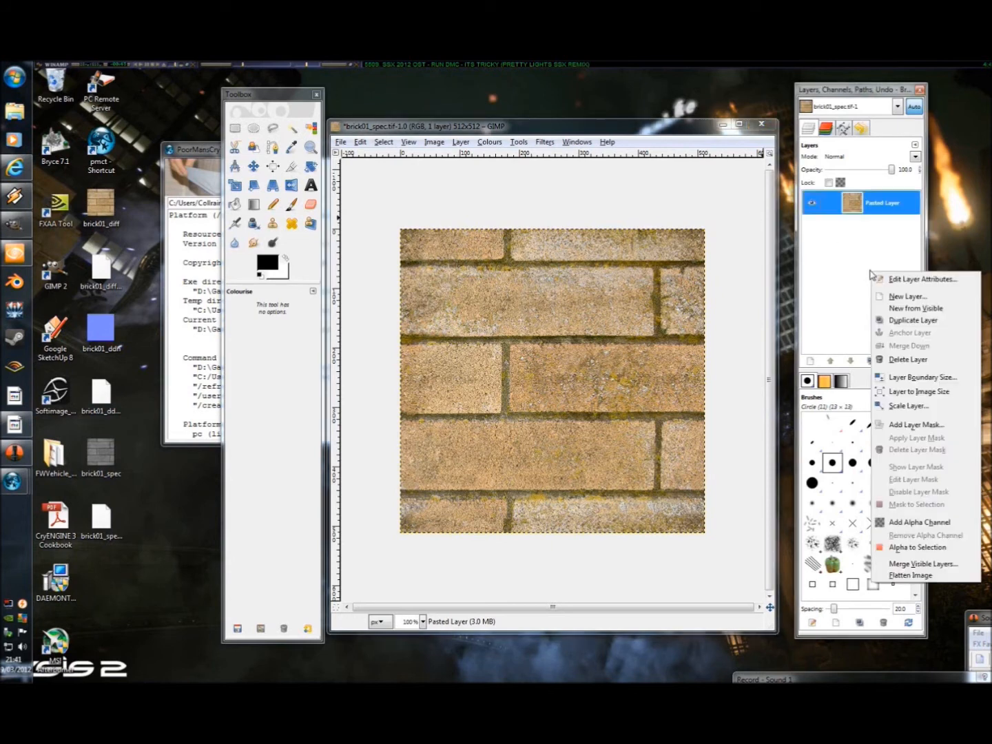
left_click(841, 250)
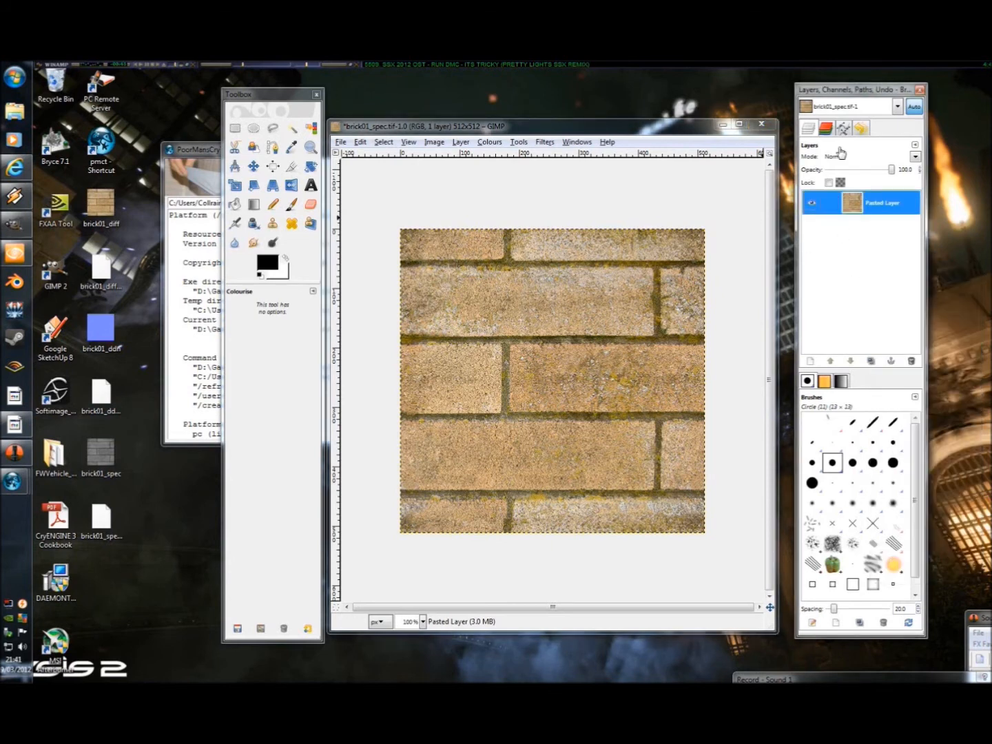
right_click(842, 248)
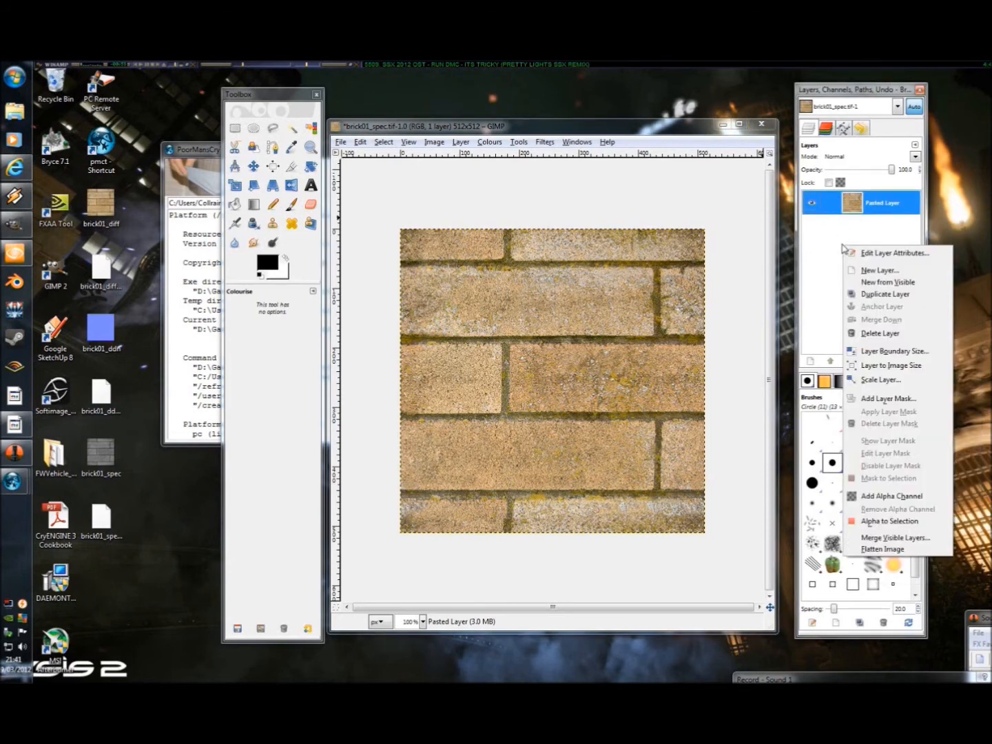
left_click(876, 271)
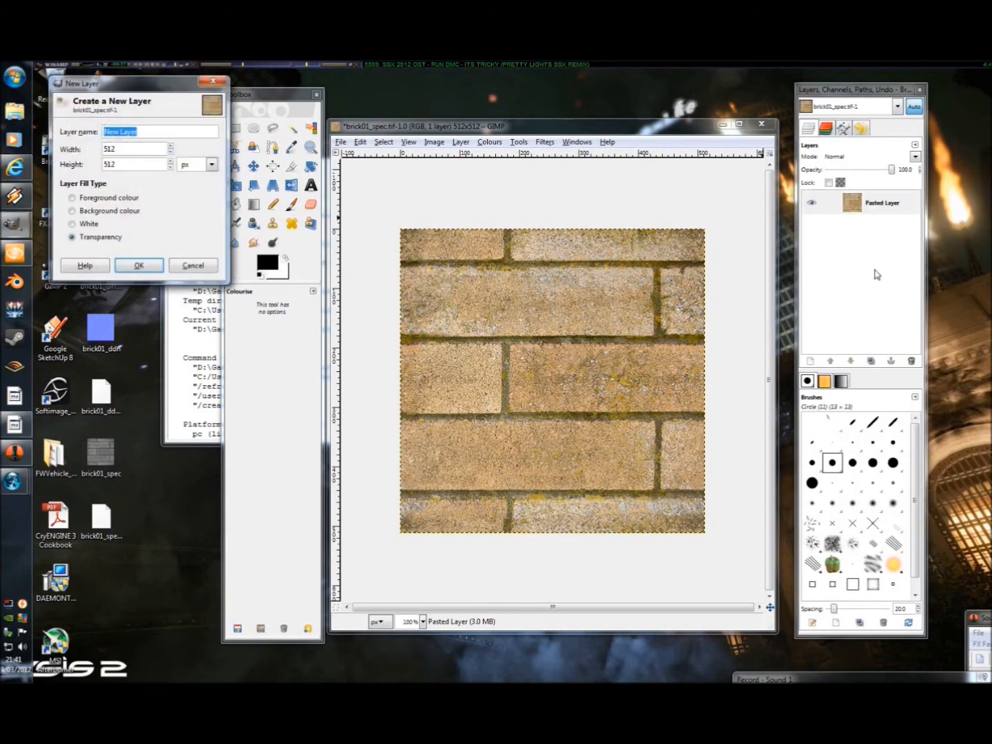
left_click(72, 224)
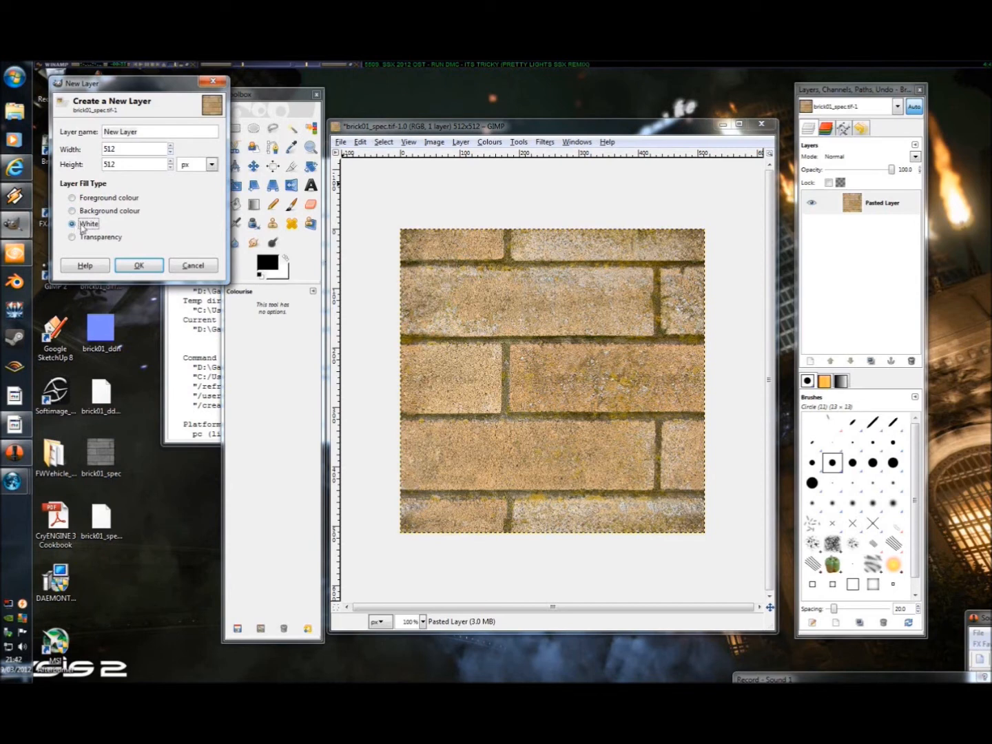
left_click(156, 264)
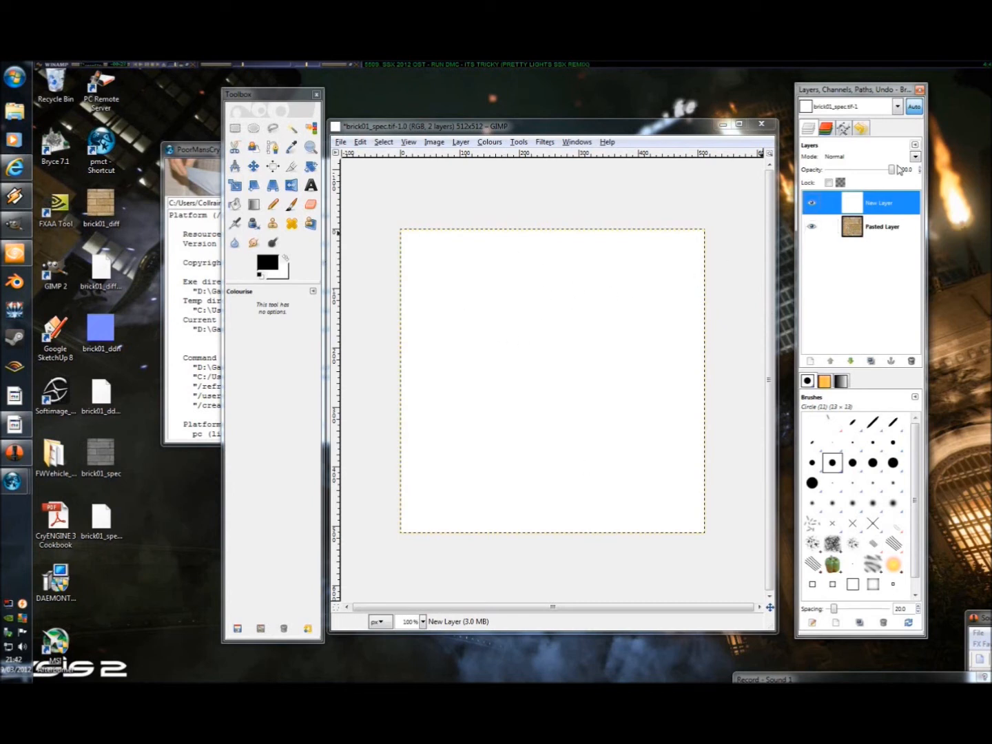
left_click_drag(891, 169, 886, 174)
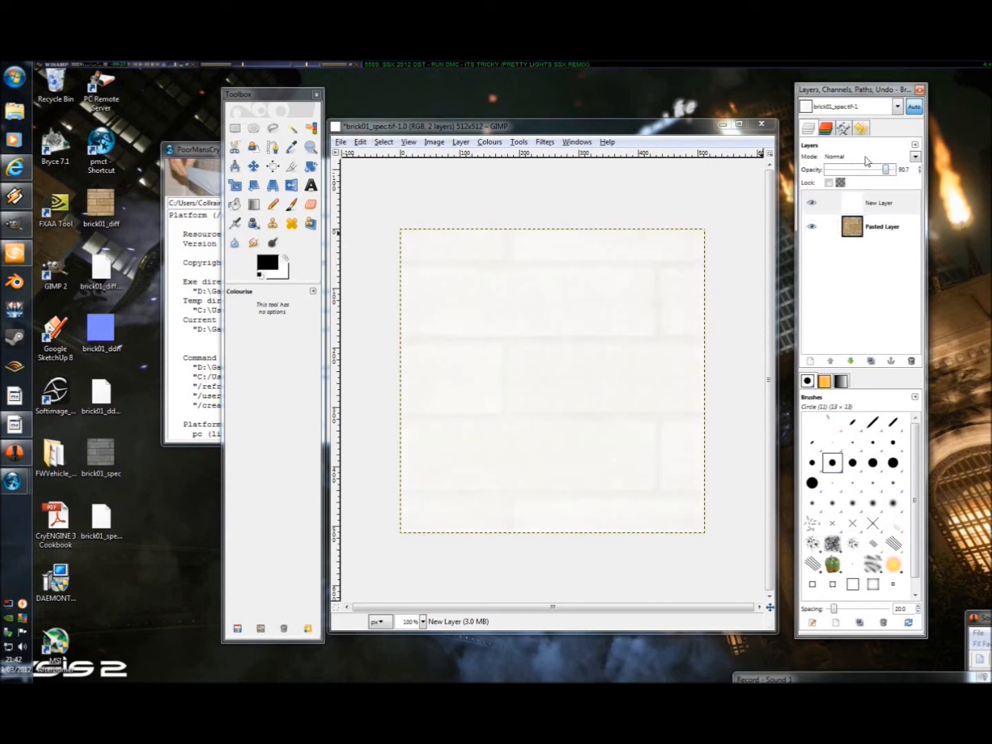
Step: Set the white layer's opacity to 48.6 and paint black over all the mortar lines with the Paintbrush, using the Circle (11) brush
left_click_drag(886, 173, 860, 174)
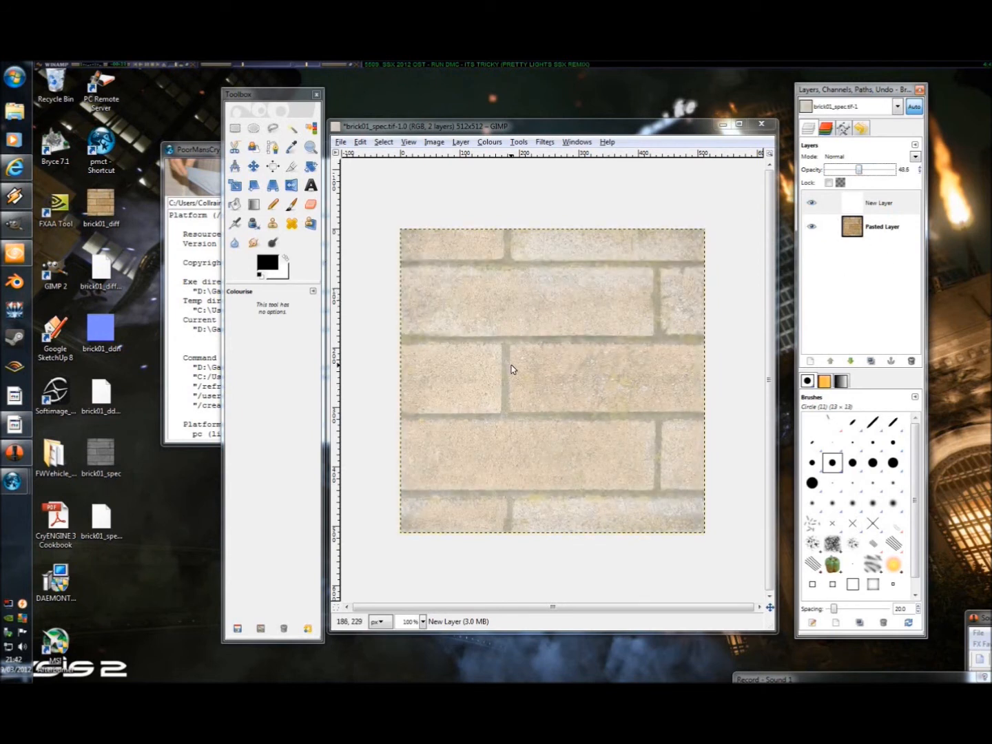
left_click(833, 468)
left_click(291, 203)
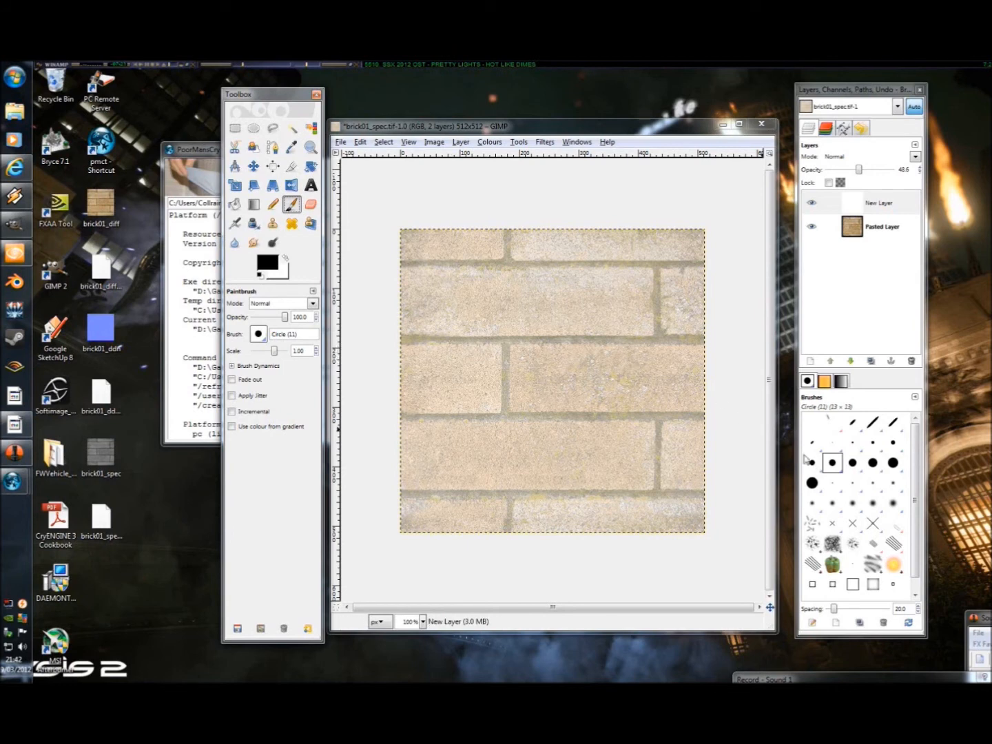
left_click(892, 462)
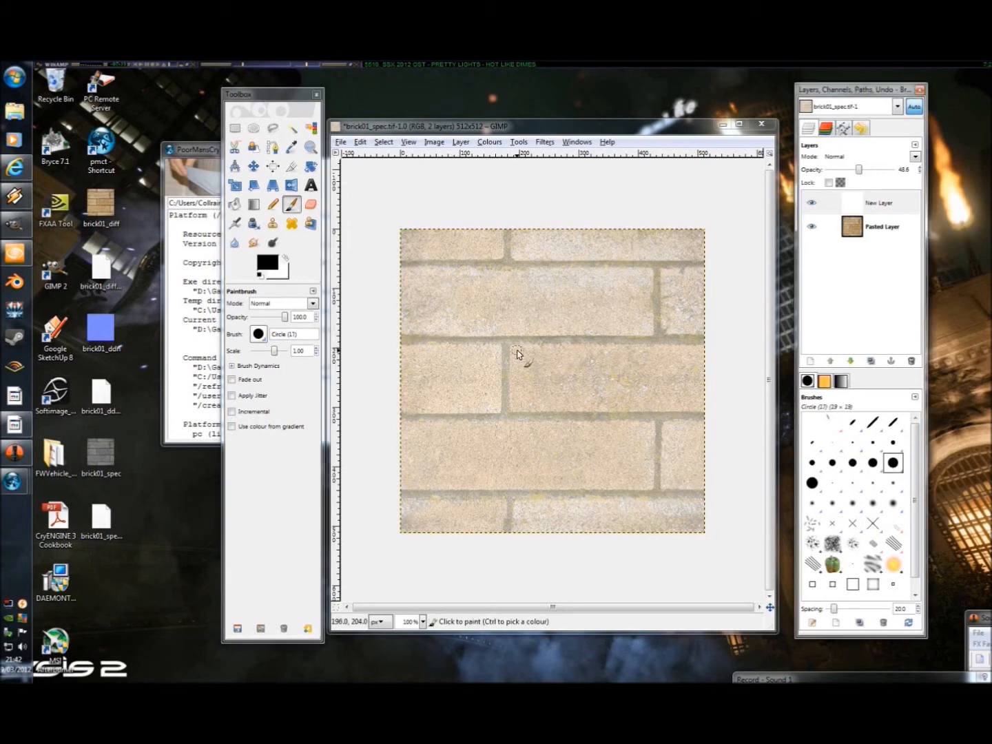
left_click(832, 462)
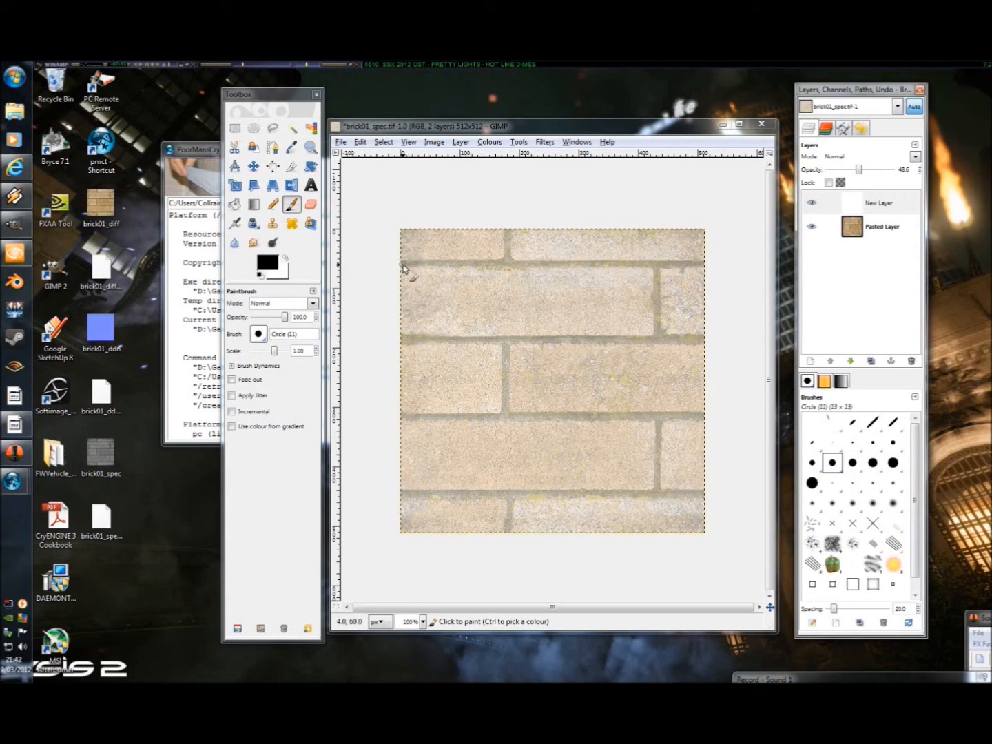
mouse_move(403, 266)
left_mouse_down()
mouse_move(507, 267)
mouse_move(507, 232)
mouse_move(509, 265)
mouse_move(700, 264)
mouse_move(403, 266)
left_mouse_up()
mouse_move(403, 339)
left_mouse_down()
mouse_move(510, 340)
mouse_move(508, 409)
mouse_move(487, 419)
mouse_move(398, 421)
mouse_move(698, 414)
mouse_move(508, 420)
mouse_move(686, 416)
mouse_move(637, 416)
mouse_move(664, 416)
mouse_move(657, 494)
mouse_move(656, 416)
mouse_move(657, 500)
mouse_move(709, 491)
mouse_move(664, 500)
mouse_move(394, 497)
mouse_move(506, 500)
mouse_move(508, 539)
mouse_move(509, 507)
mouse_move(522, 494)
mouse_move(669, 500)
left_mouse_up()
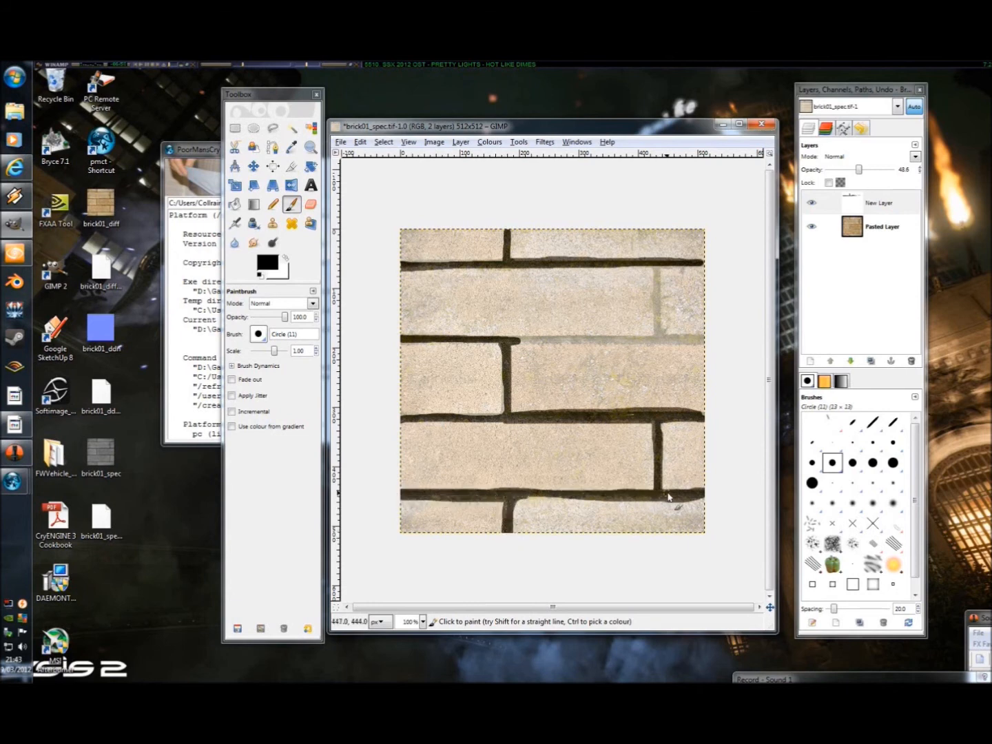
mouse_move(511, 365)
left_mouse_down()
mouse_move(518, 348)
mouse_move(661, 343)
mouse_move(513, 343)
mouse_move(664, 343)
mouse_move(655, 264)
left_mouse_up()
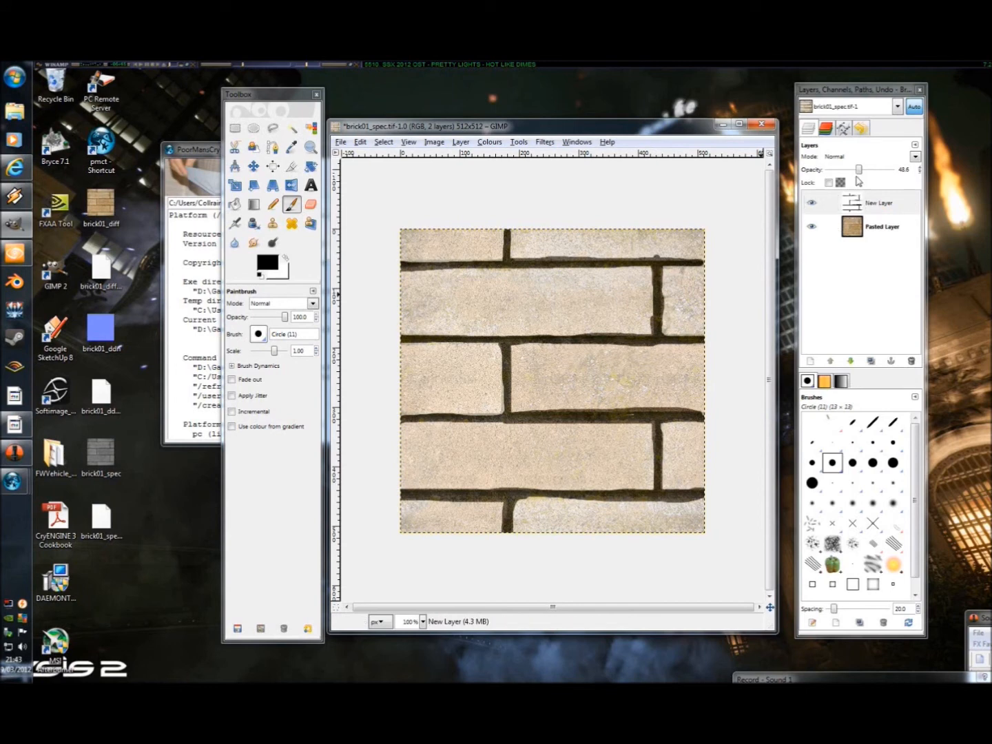
Step: Restore the painted mortar layer's opacity to 100 and delete the brick photo layer beneath it
left_click_drag(858, 172, 922, 172)
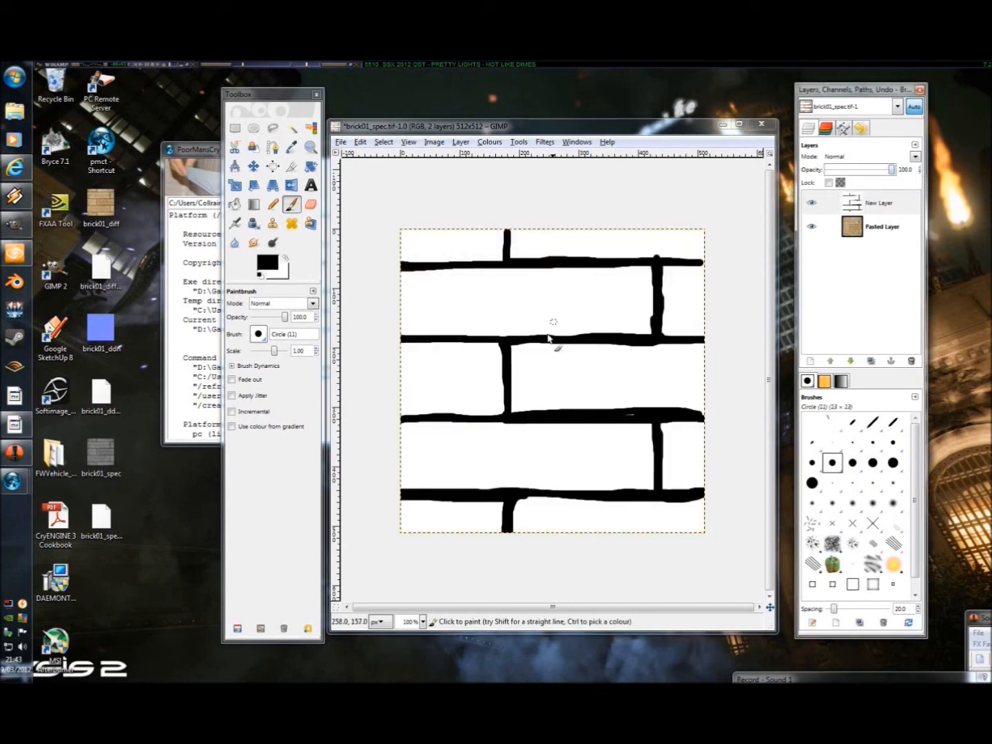
left_click(882, 232)
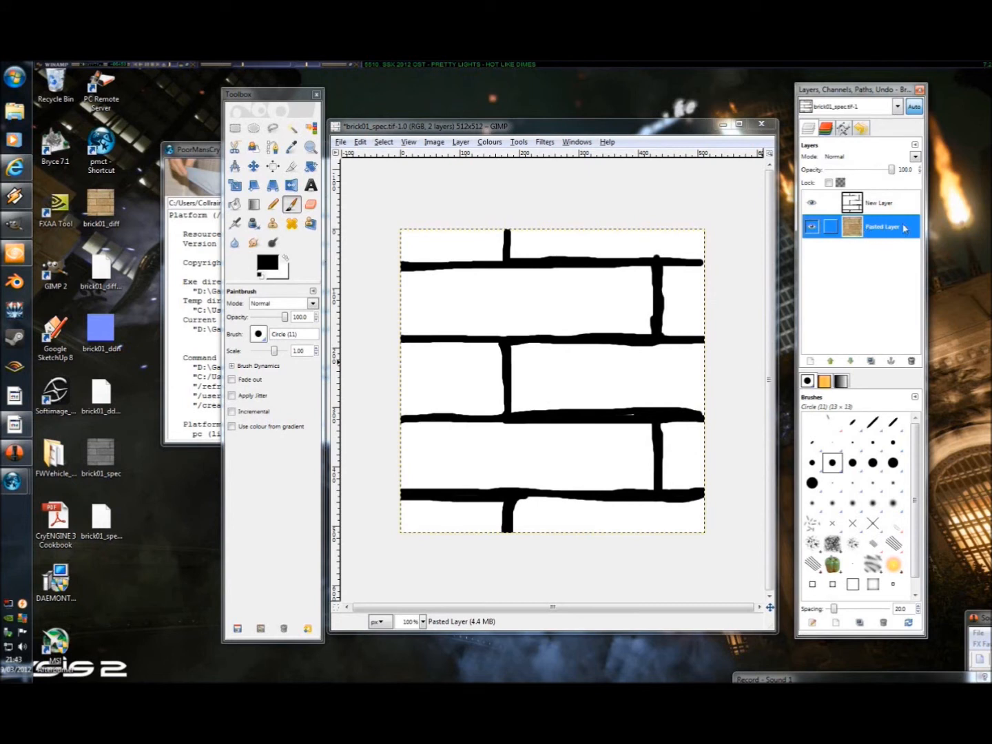
right_click(877, 235)
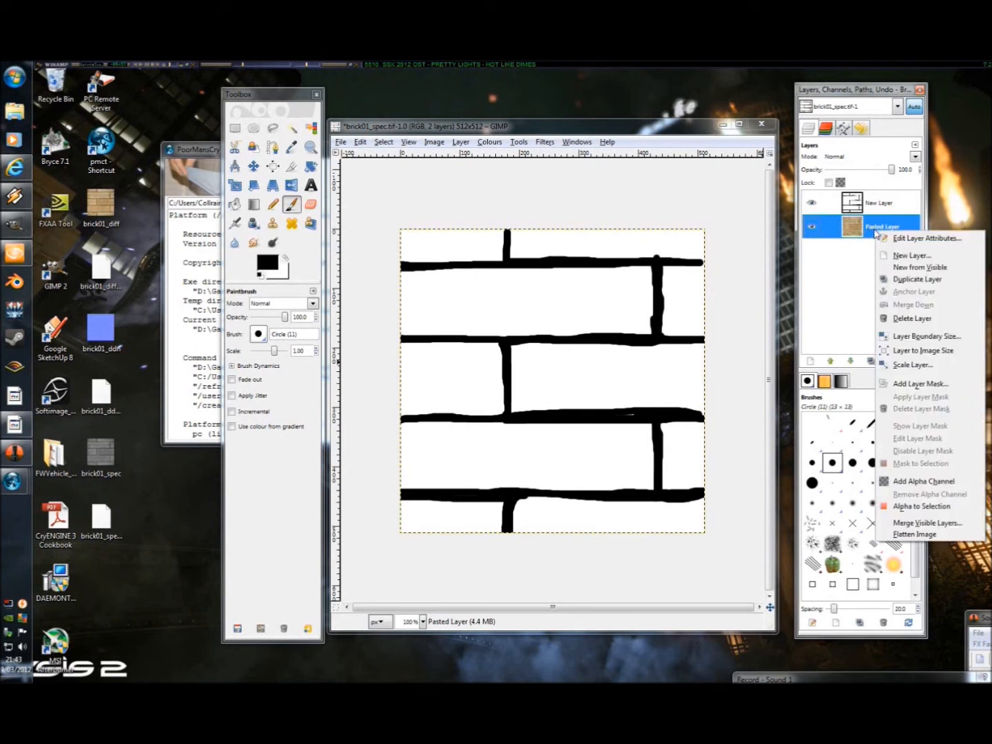
left_click(906, 319)
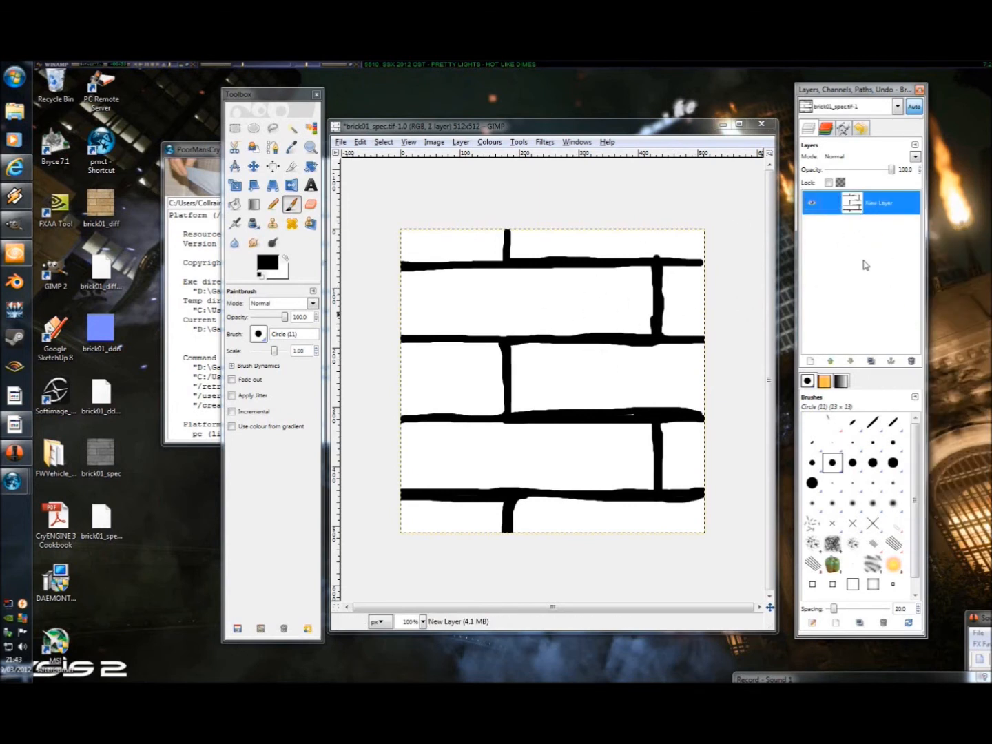
Step: Examine the painted layer's red, green, blue and alpha channels against the layer itself
left_click(826, 130)
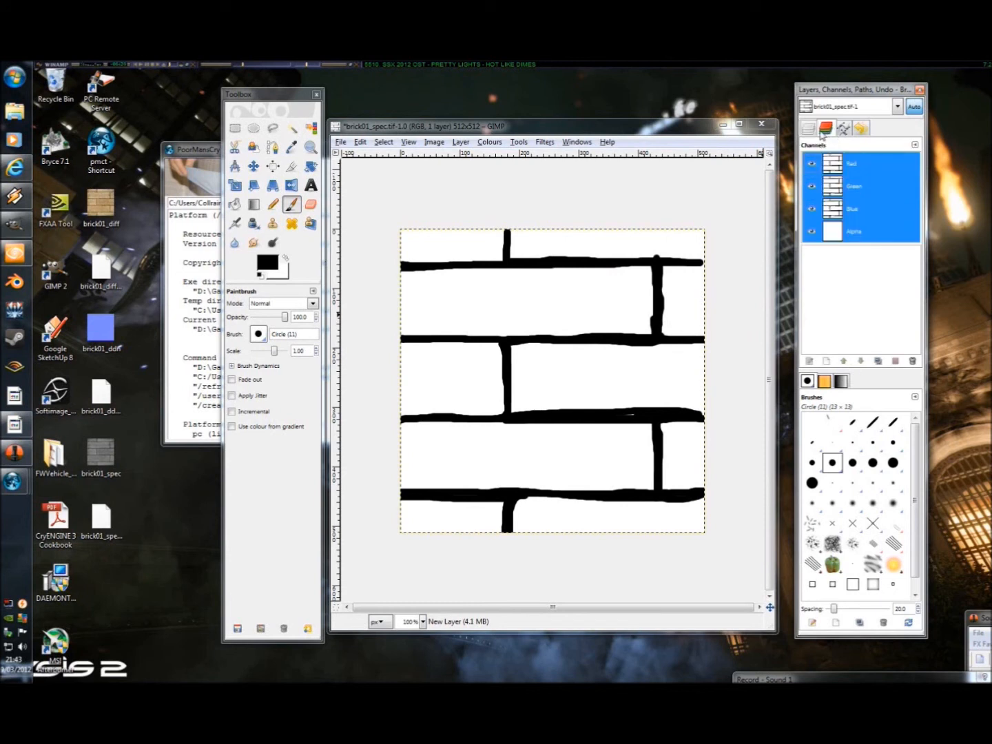
left_click(810, 129)
left_click(826, 129)
left_click(813, 130)
left_click(823, 130)
left_click(813, 130)
left_click(823, 131)
left_click(811, 130)
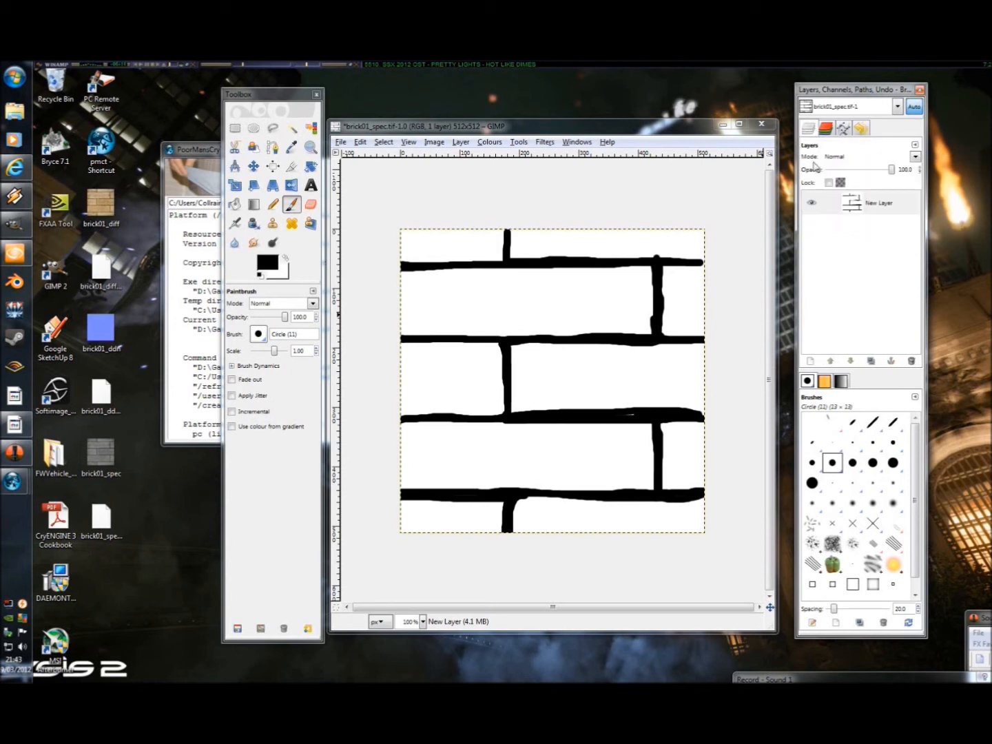
Step: Remove the layer's alpha channel and make its black mortar lines transparent using Colour to Alpha with colour 000000
right_click(873, 203)
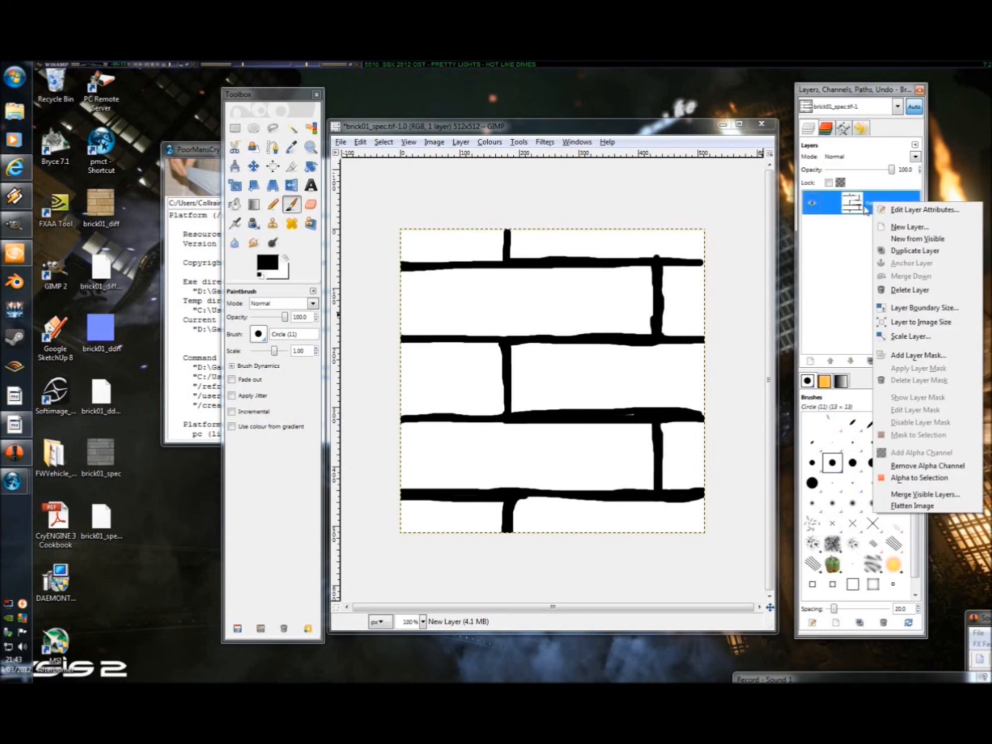
left_click(919, 465)
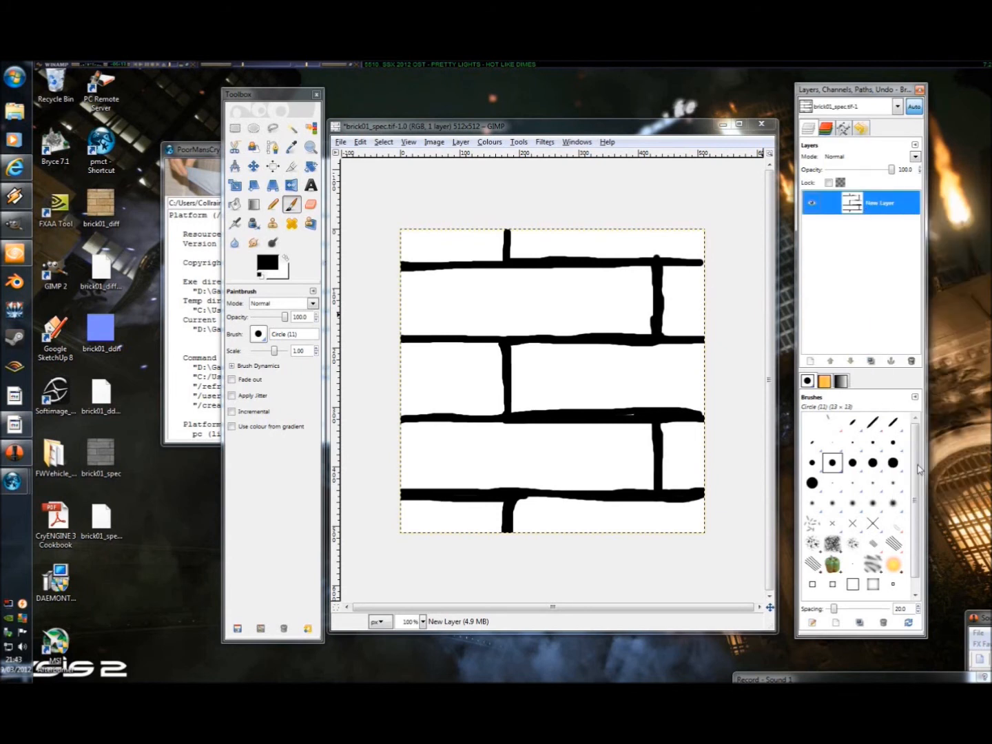
left_click(488, 142)
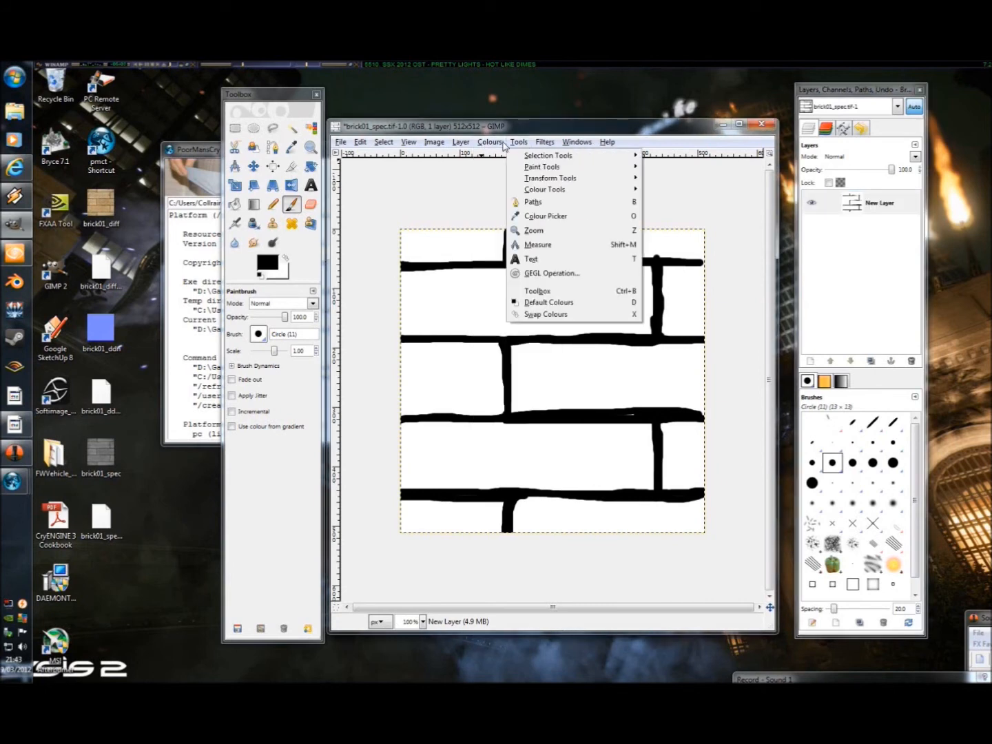
mouse_move(472, 144)
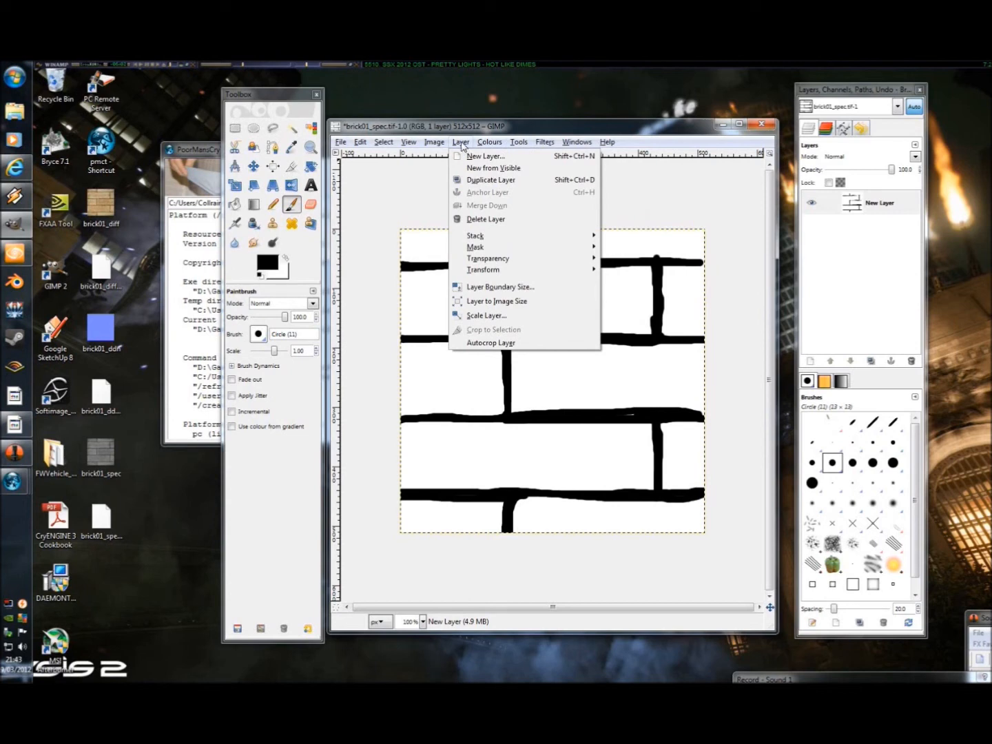
mouse_move(555, 259)
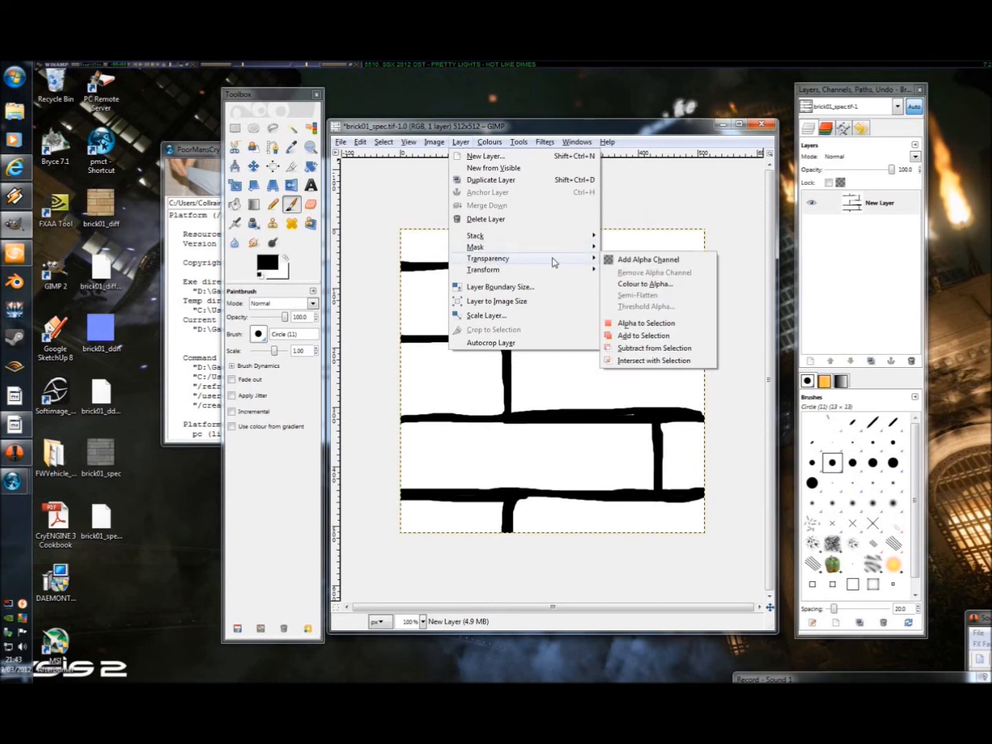
left_click(644, 285)
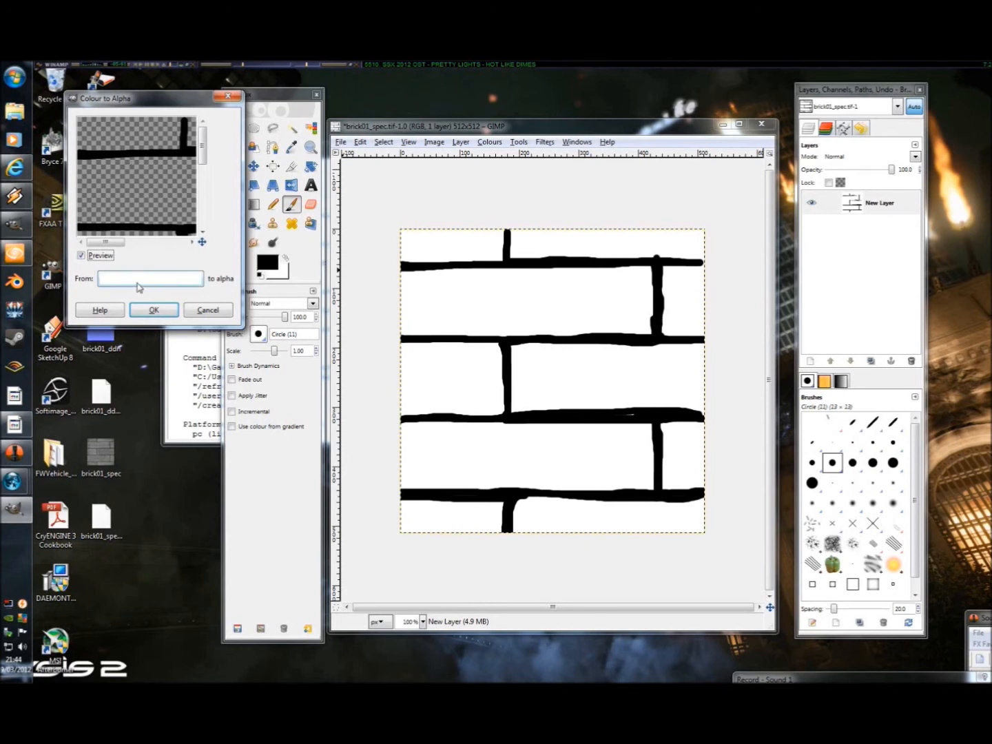
left_click(177, 281)
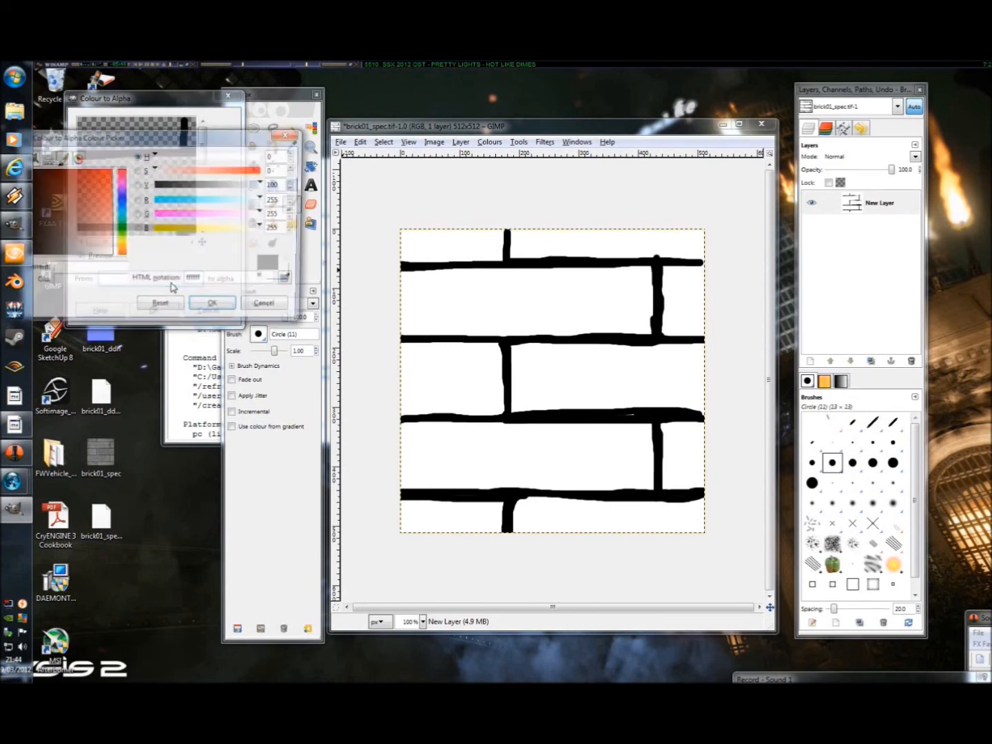
left_click_drag(66, 226, 1, 297)
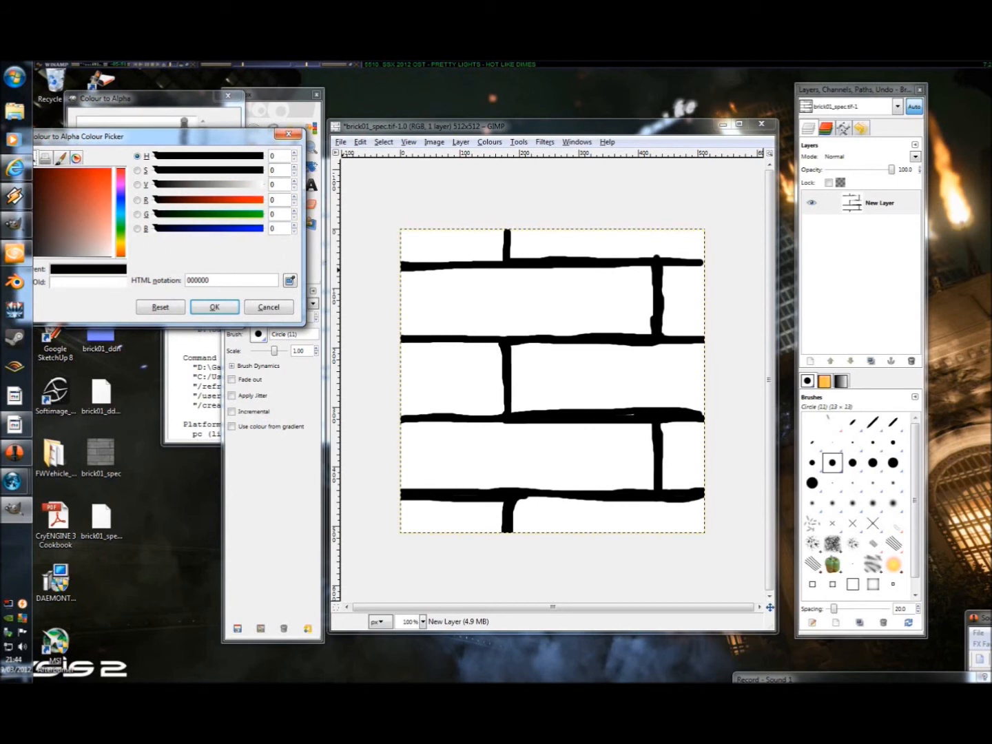
left_click(214, 307)
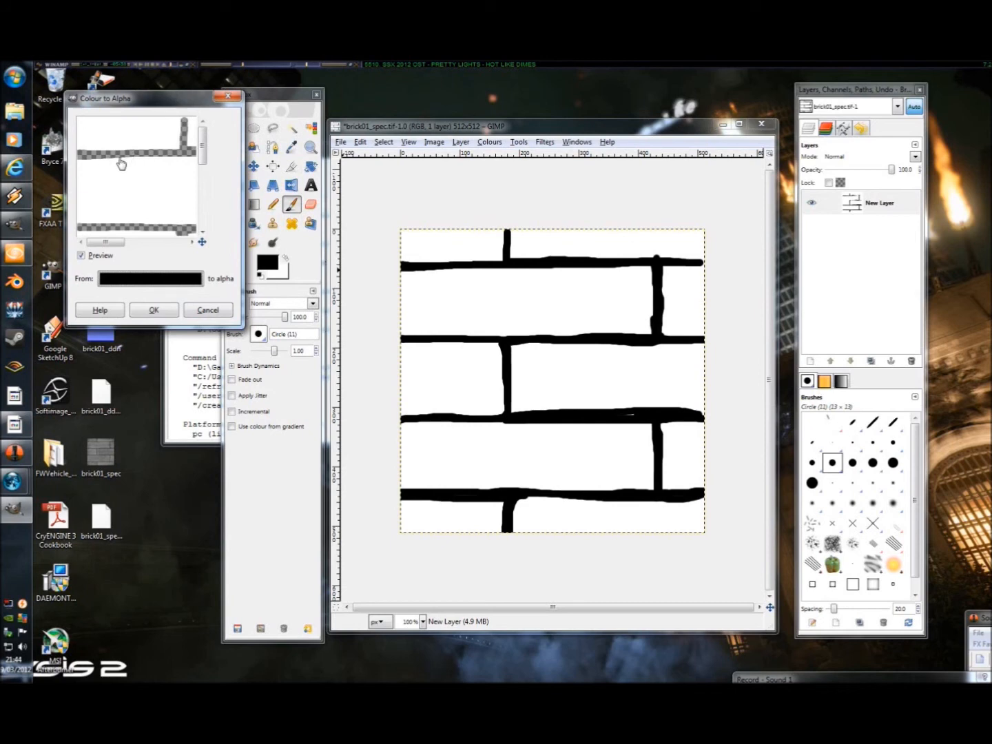
left_click(154, 310)
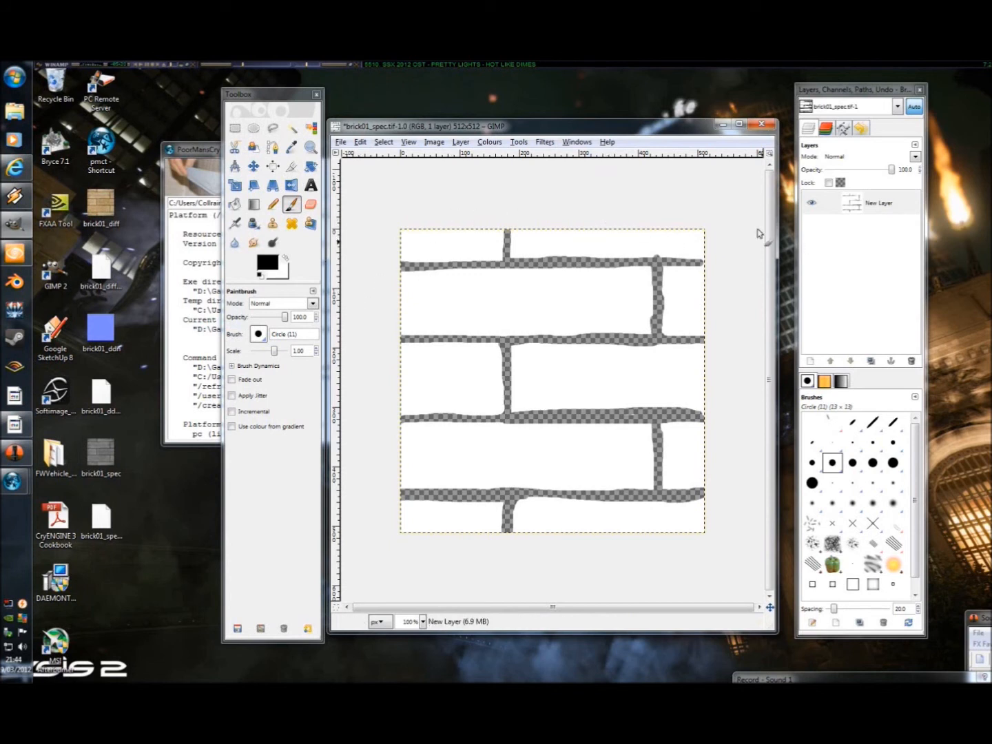
Step: Deselect the alpha channel and hide the blue, green and red channels, leaving only alpha shown
left_click(826, 129)
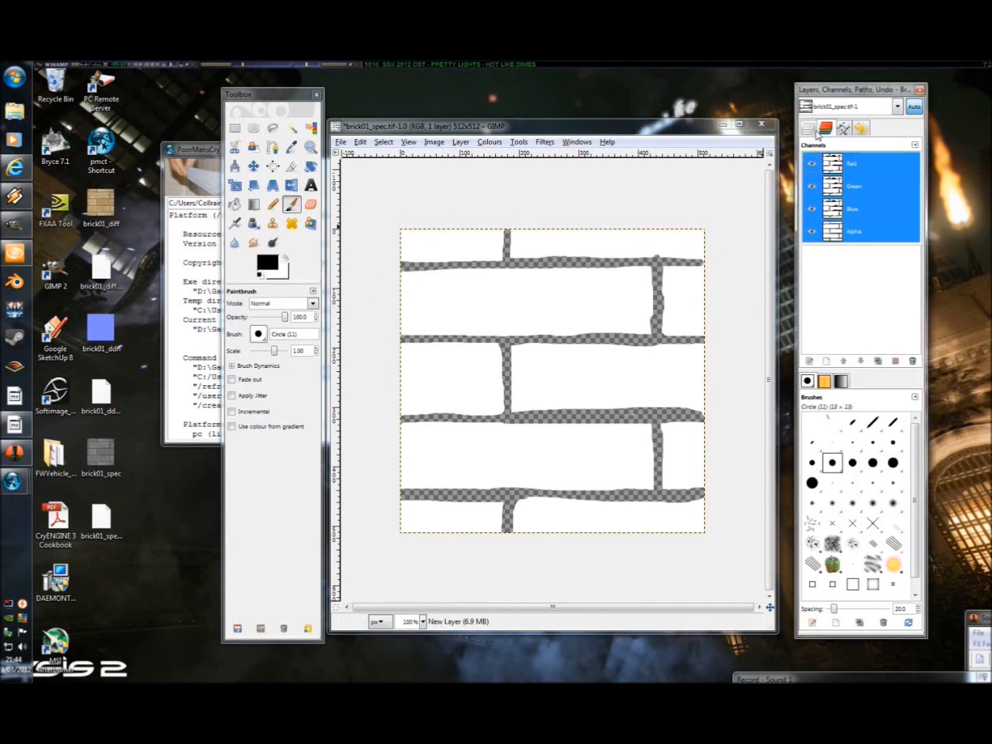
left_click(860, 233)
left_click(812, 211)
left_click(812, 188)
left_click(812, 165)
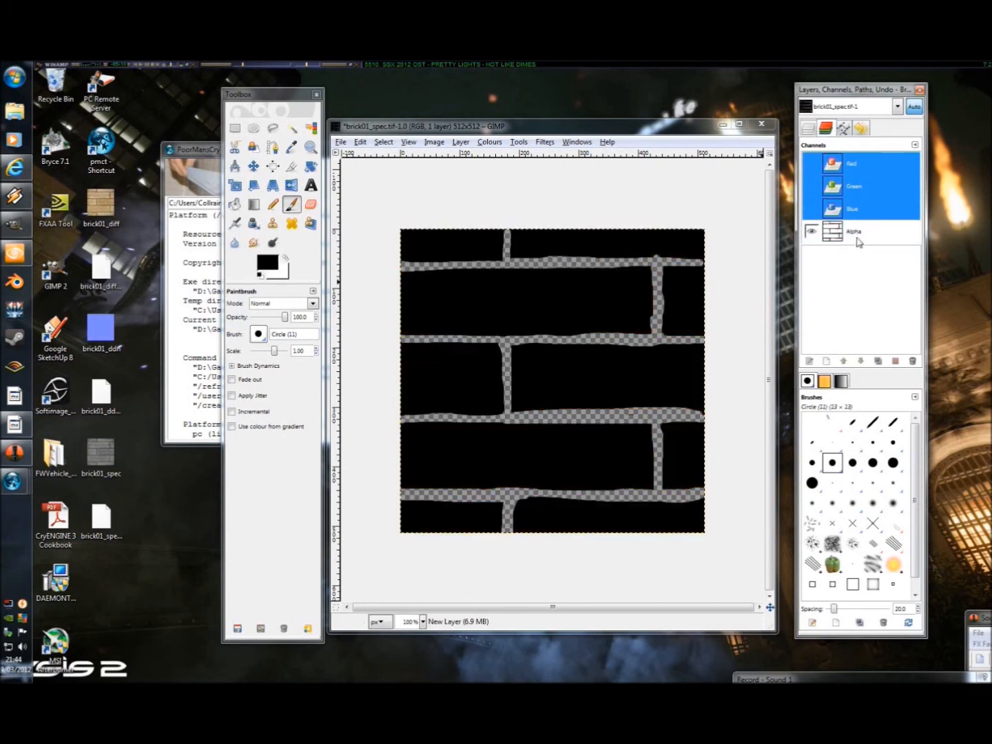
Step: Reselect the mortar layer and check it against its alpha channel
left_click(808, 129)
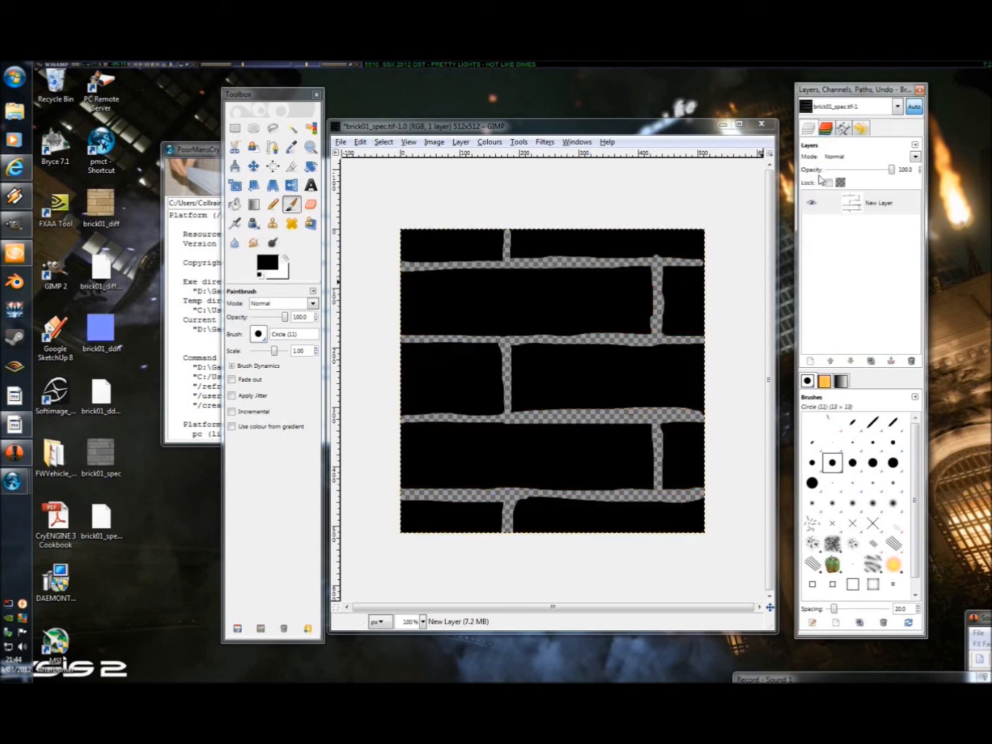
left_click(857, 210)
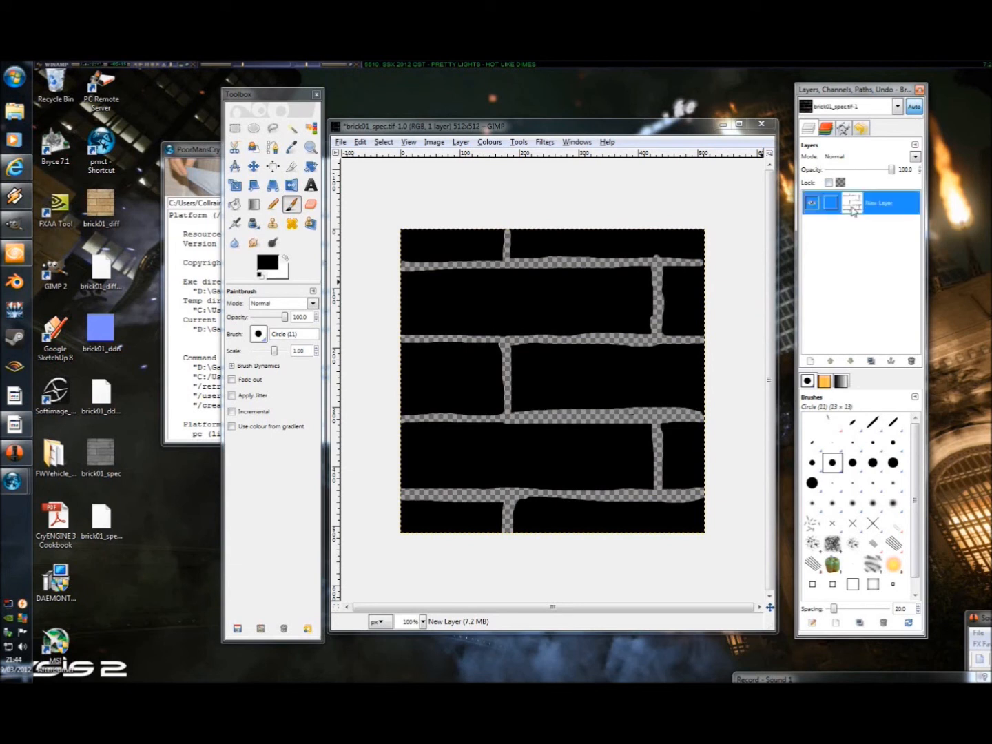
left_click(827, 129)
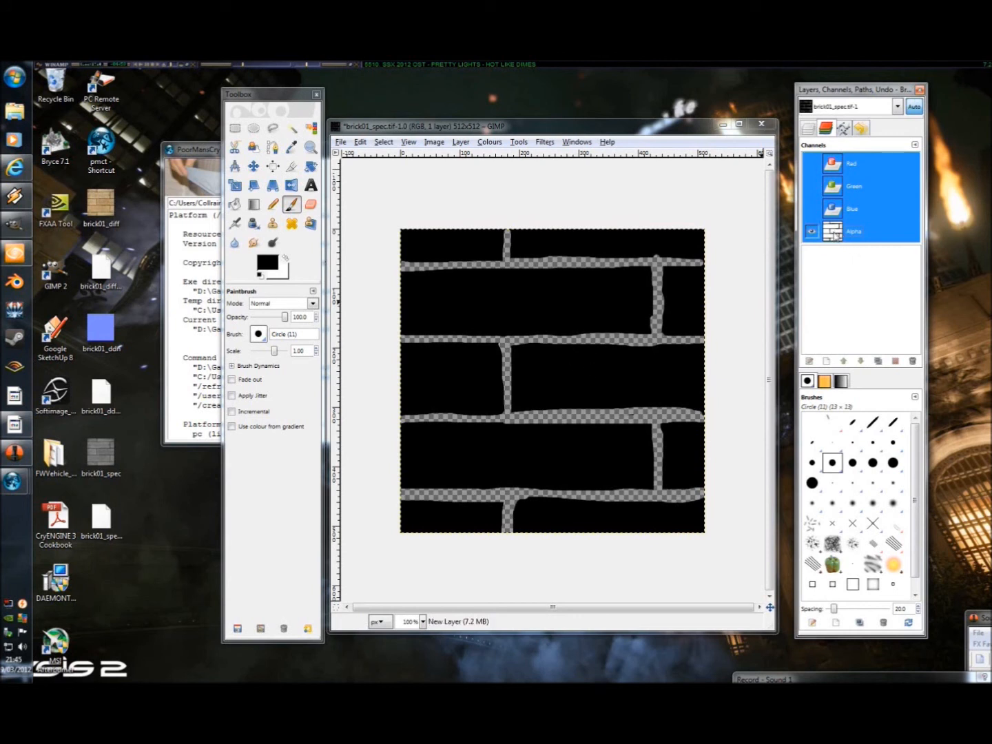
left_click(810, 131)
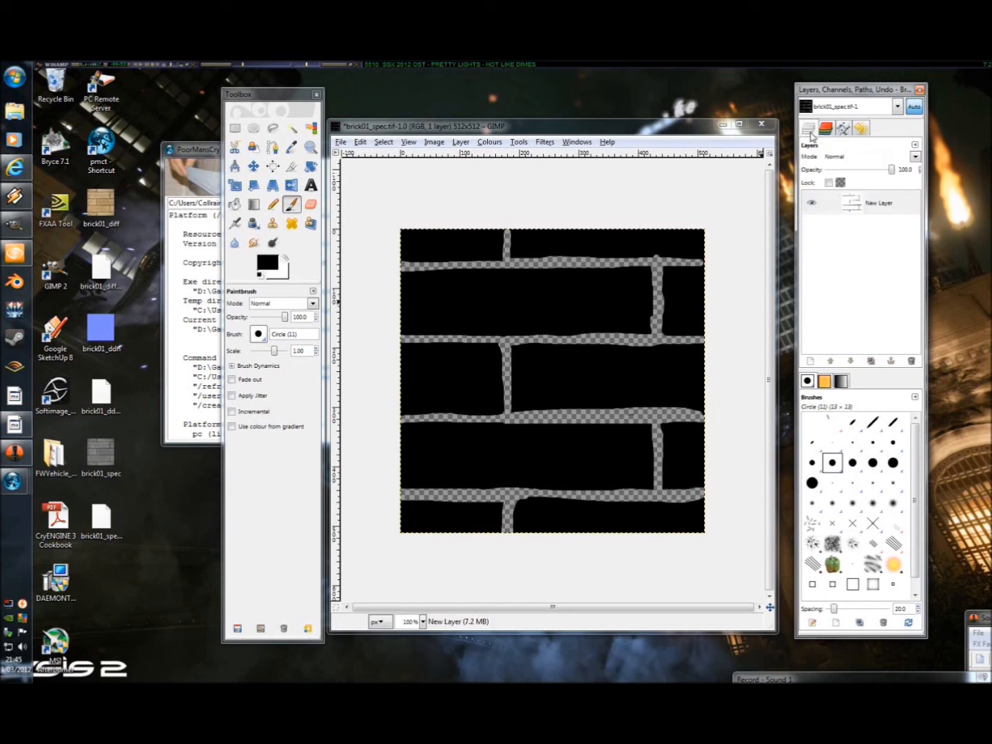
left_click(858, 202)
left_click(825, 128)
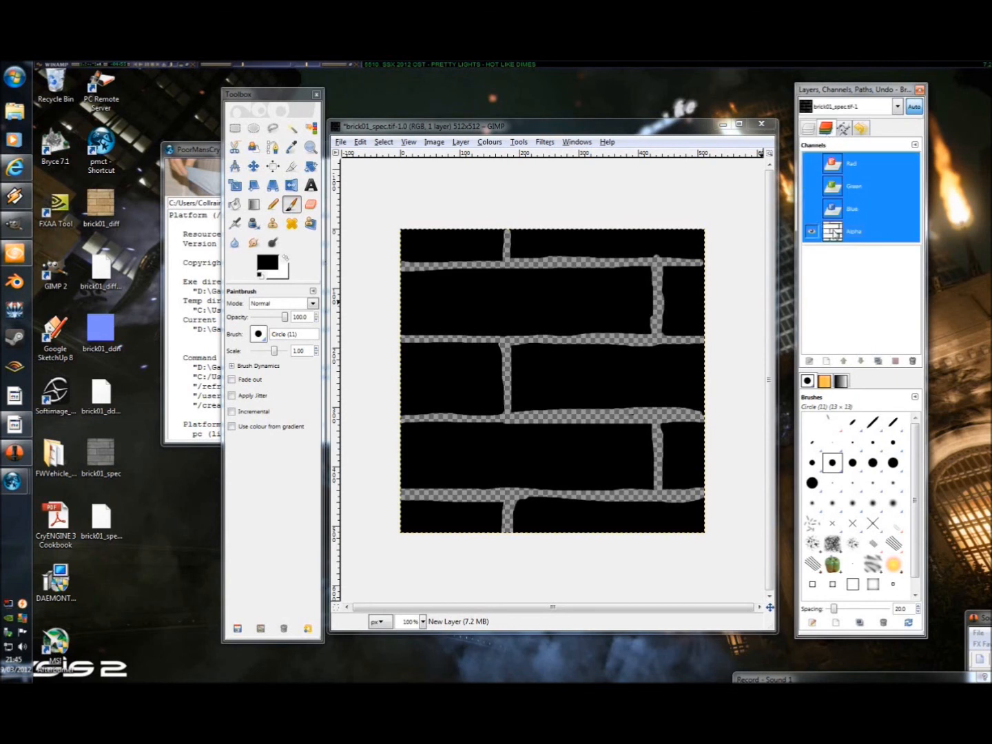
left_click(809, 129)
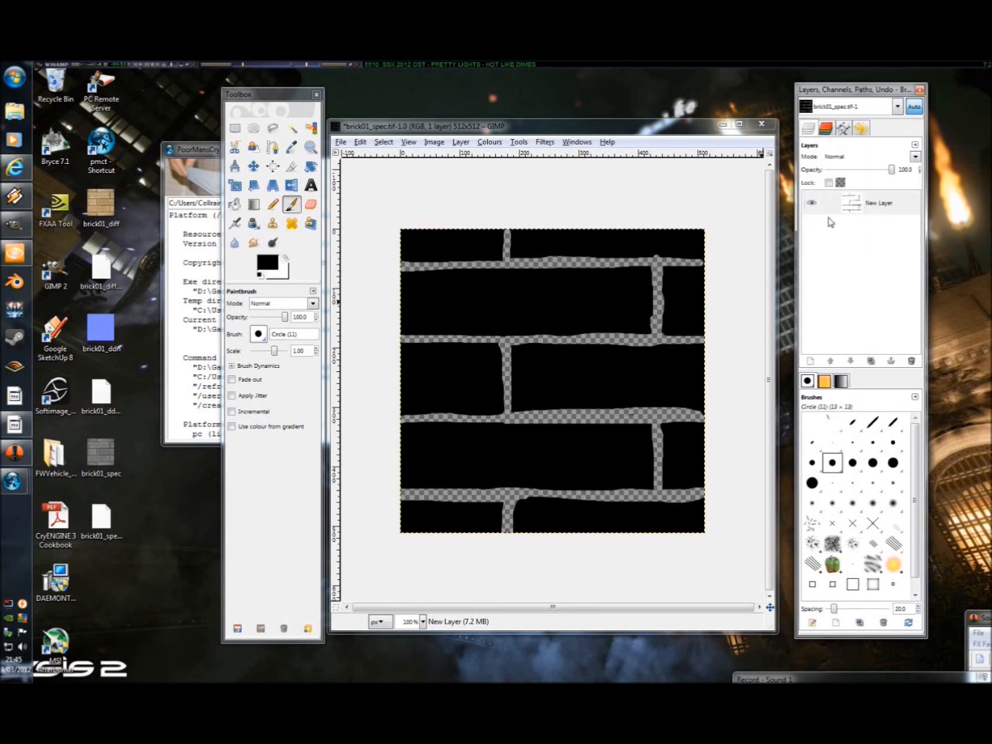
Step: Save the image to the Desktop under the new name brick01_displ.tif, accepting the TIFF save options
left_click(341, 142)
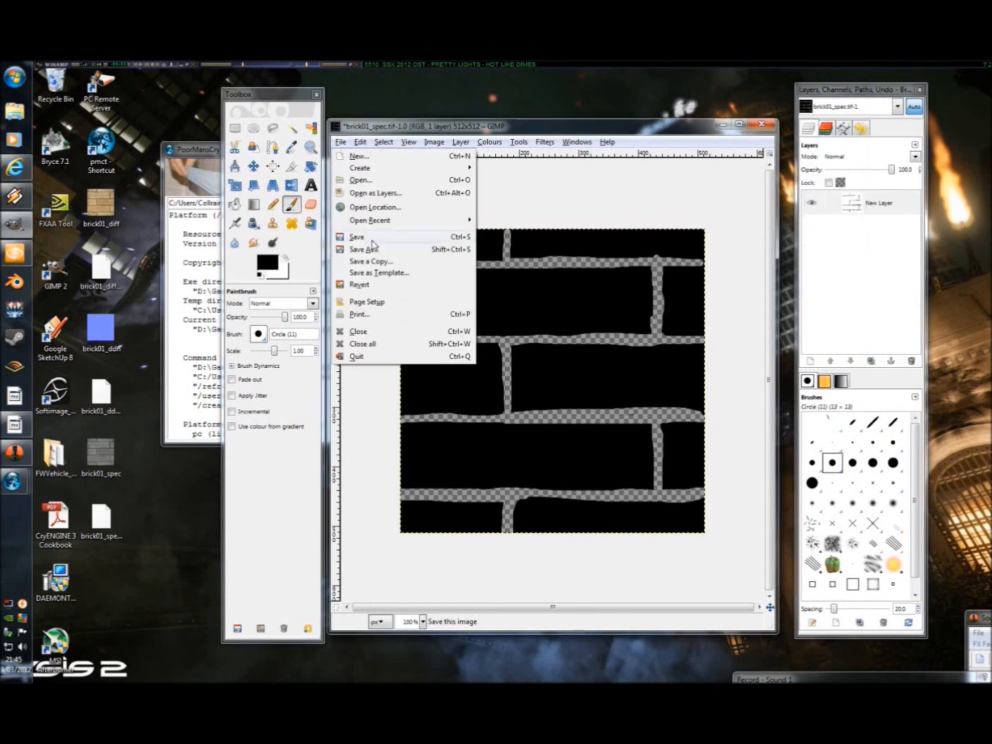
left_click(375, 250)
left_click(426, 201)
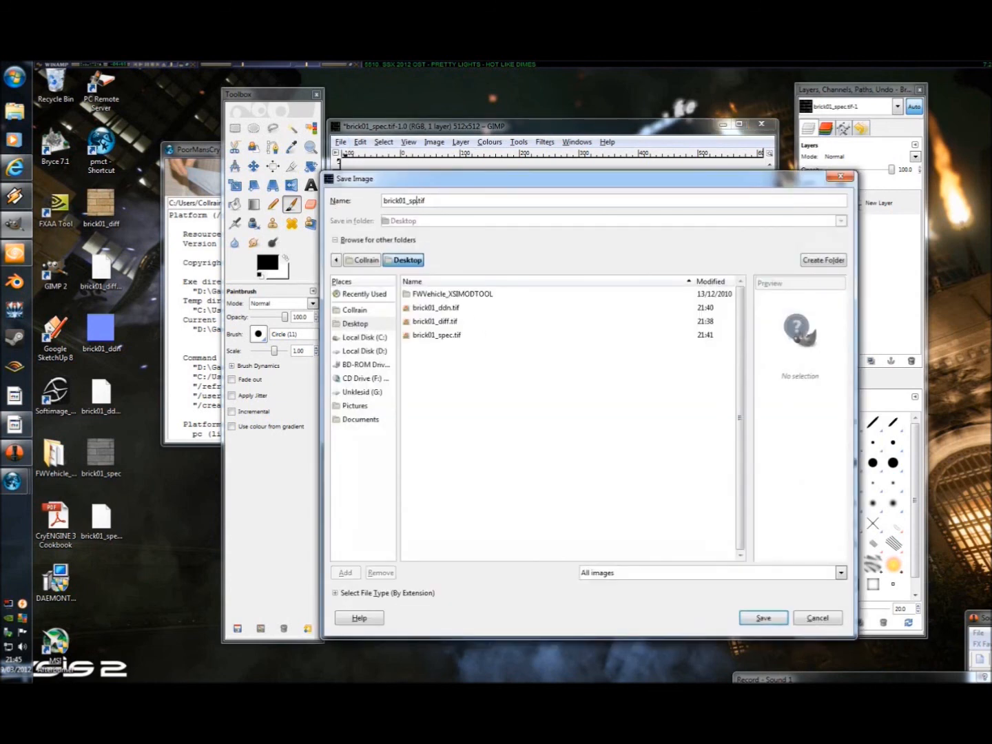
key("BackSpace")
key("BackSpace")
key("BackSpace")
key("BackSpace")
type("displ")
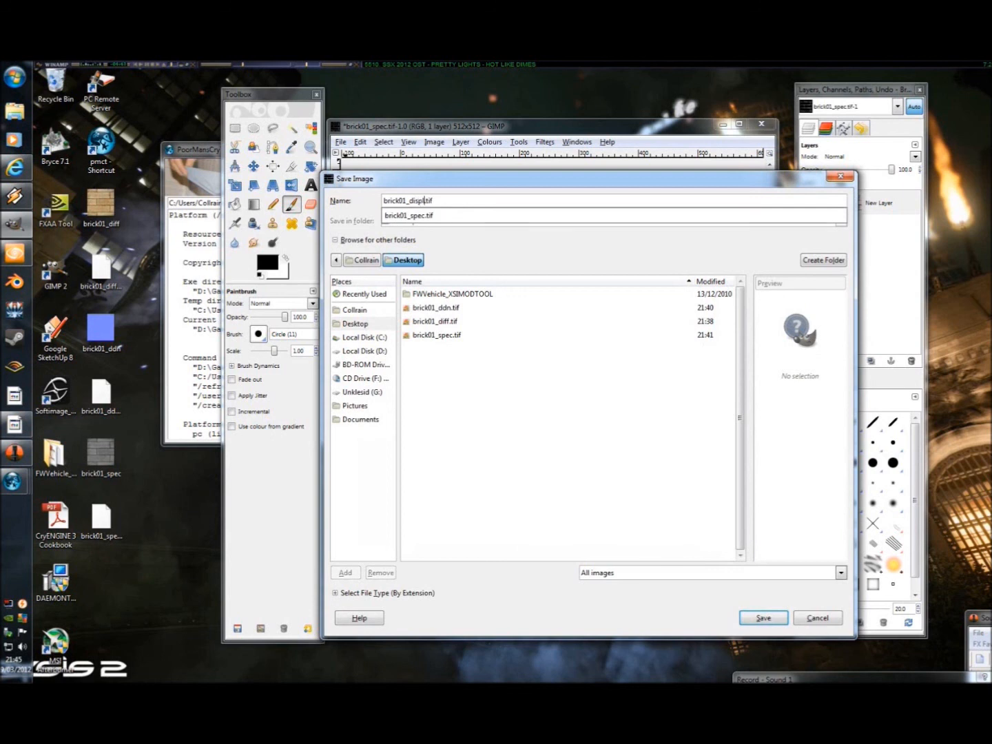
left_click(601, 423)
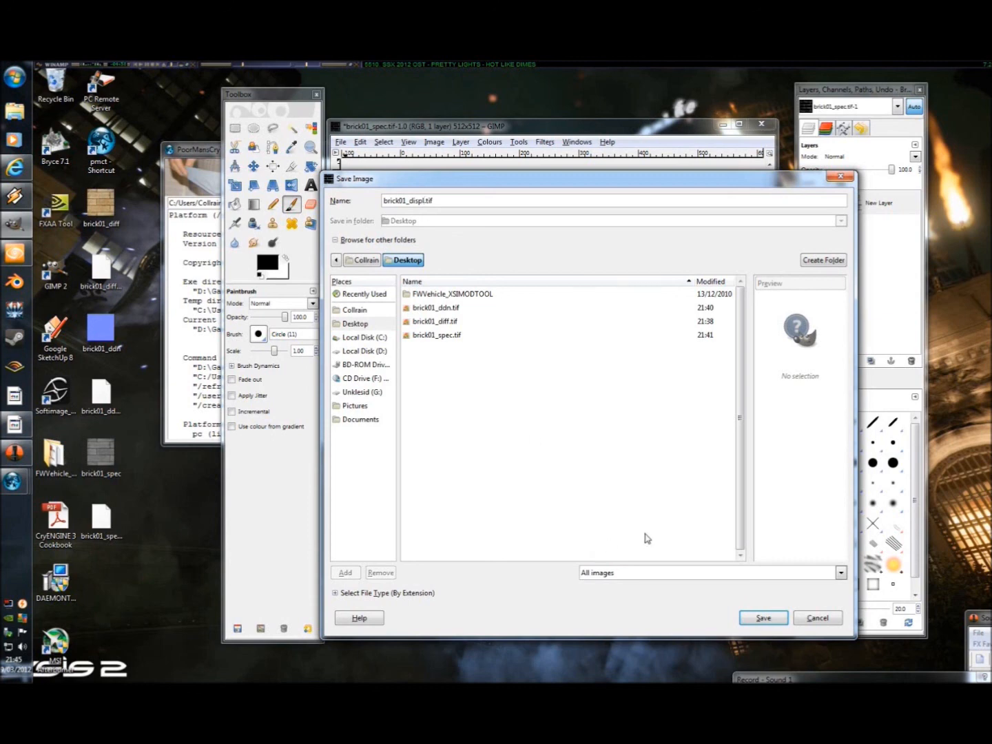
left_click(764, 618)
left_click(199, 329)
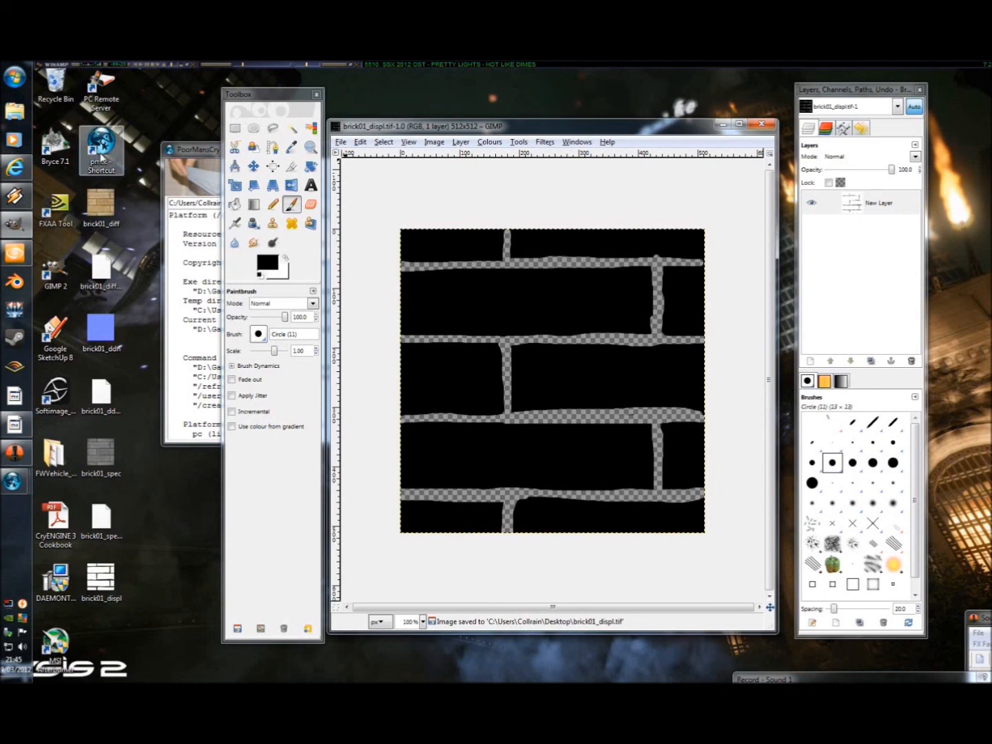
Step: Switch to PoorMansCryTif, load brick01_displ.tif from the Desktop, and run the conversion with show ui enabled
double_click(101, 152)
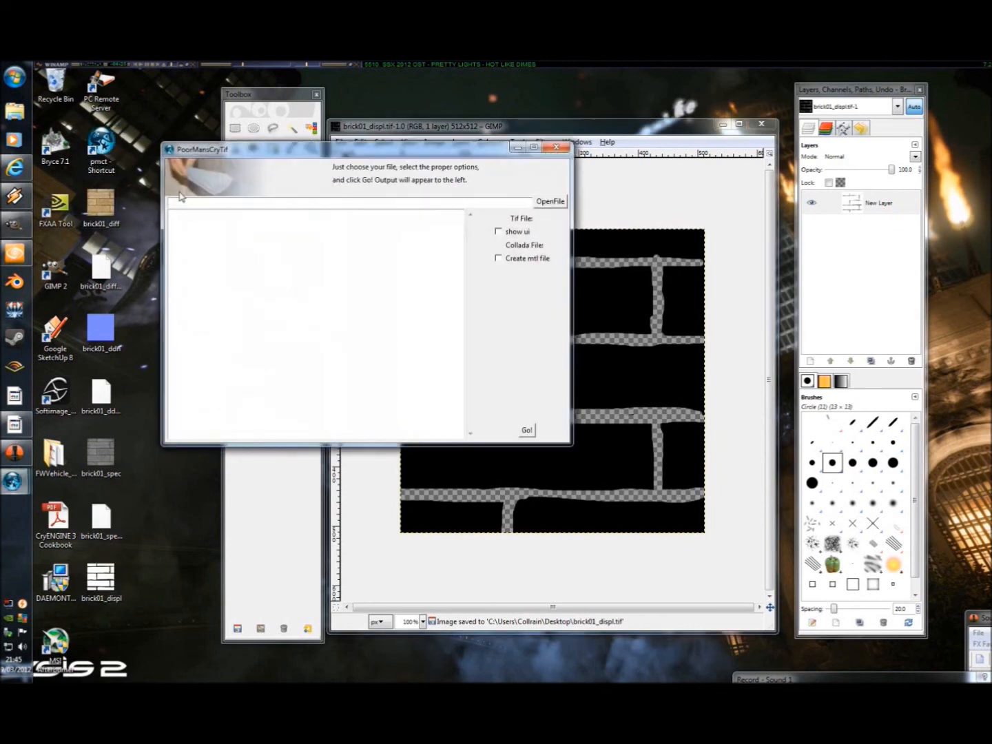
left_click(549, 202)
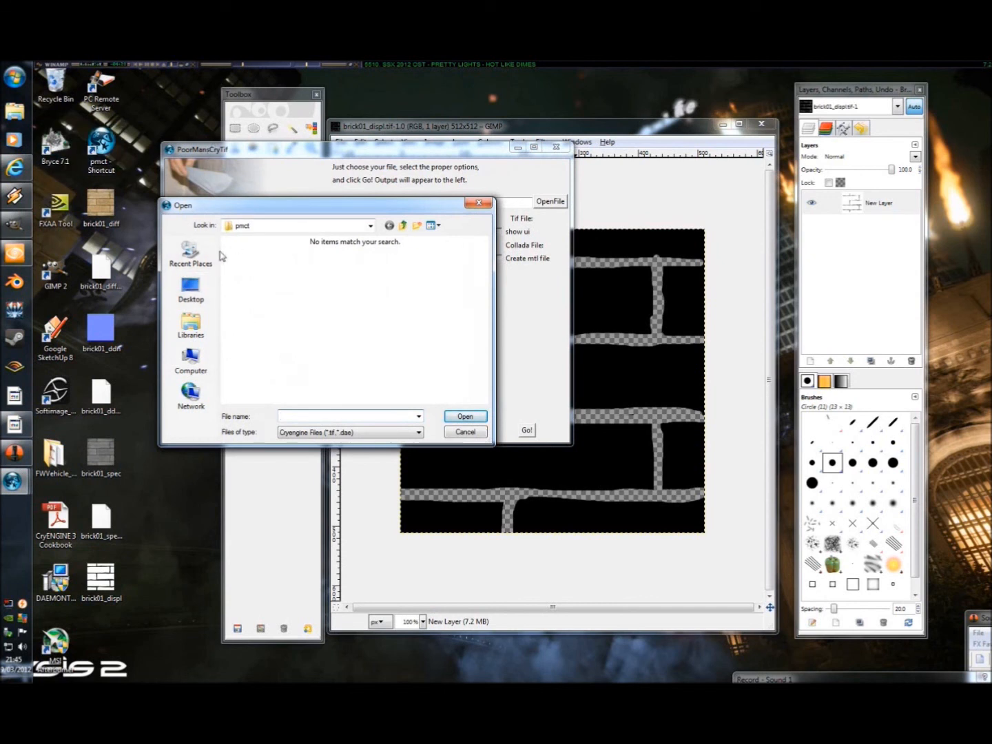
left_click(191, 289)
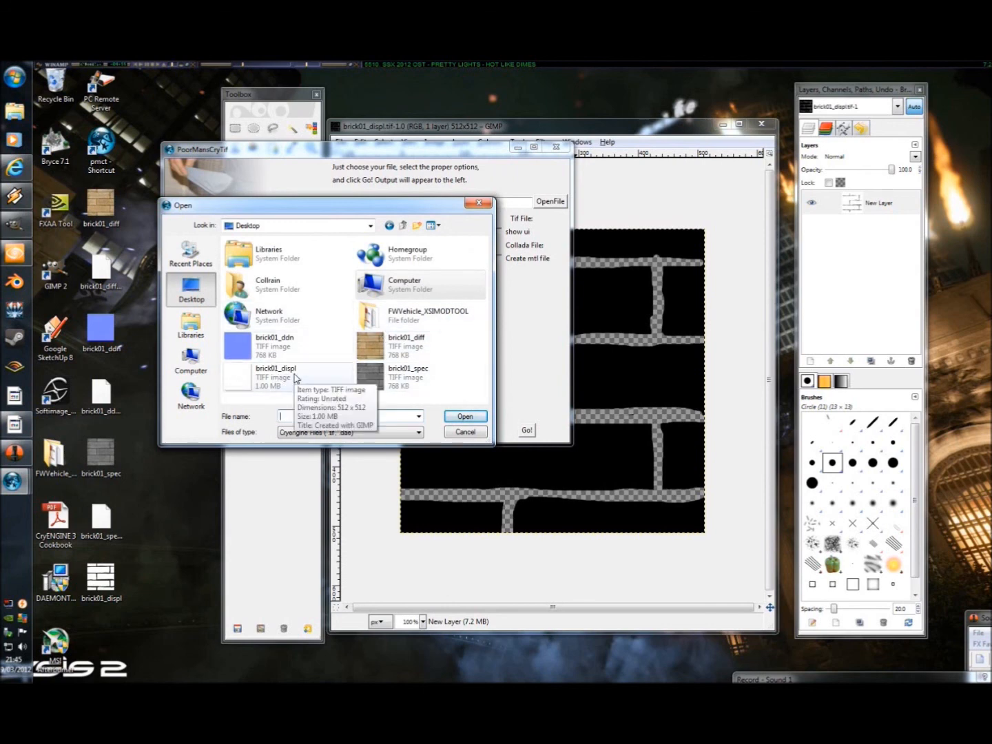
left_click(269, 379)
left_click(465, 417)
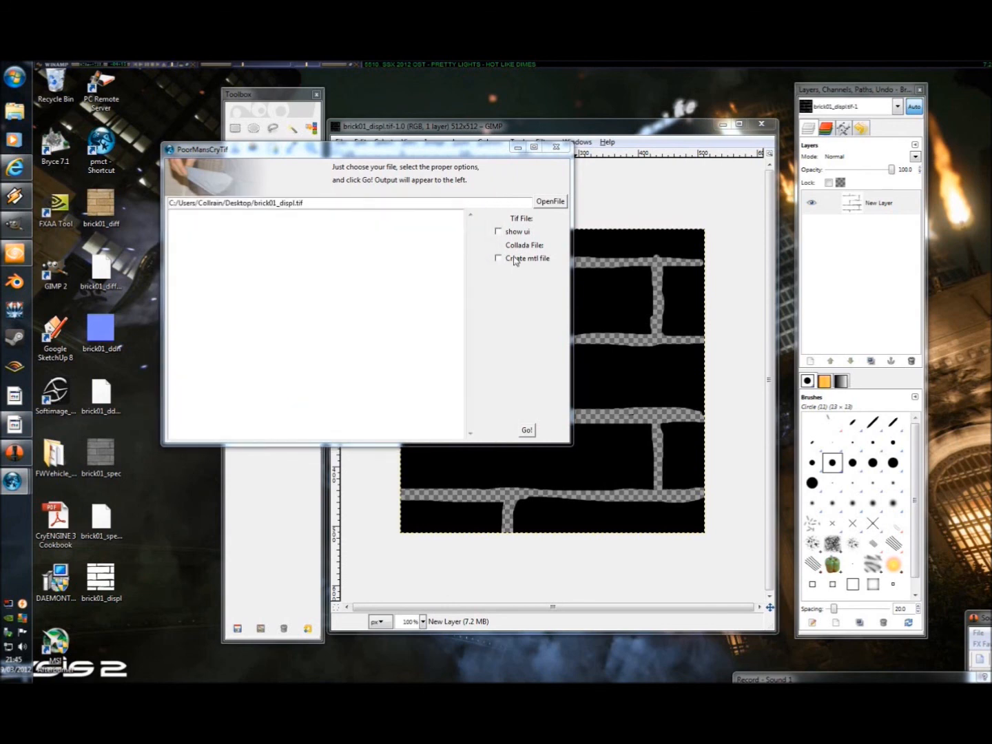
left_click(498, 232)
left_click(527, 431)
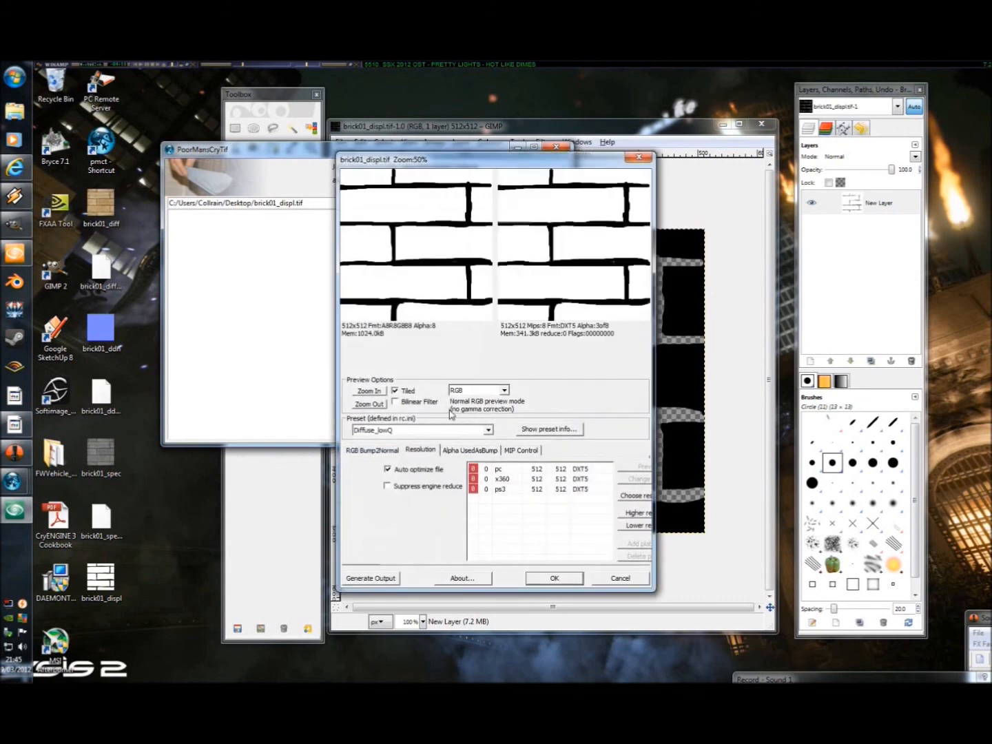
Step: Apply the DisplacementMap preset, preview the texture in Alpha mode, and generate the converted output
left_click(430, 433)
scroll(386, 551, "down", 3)
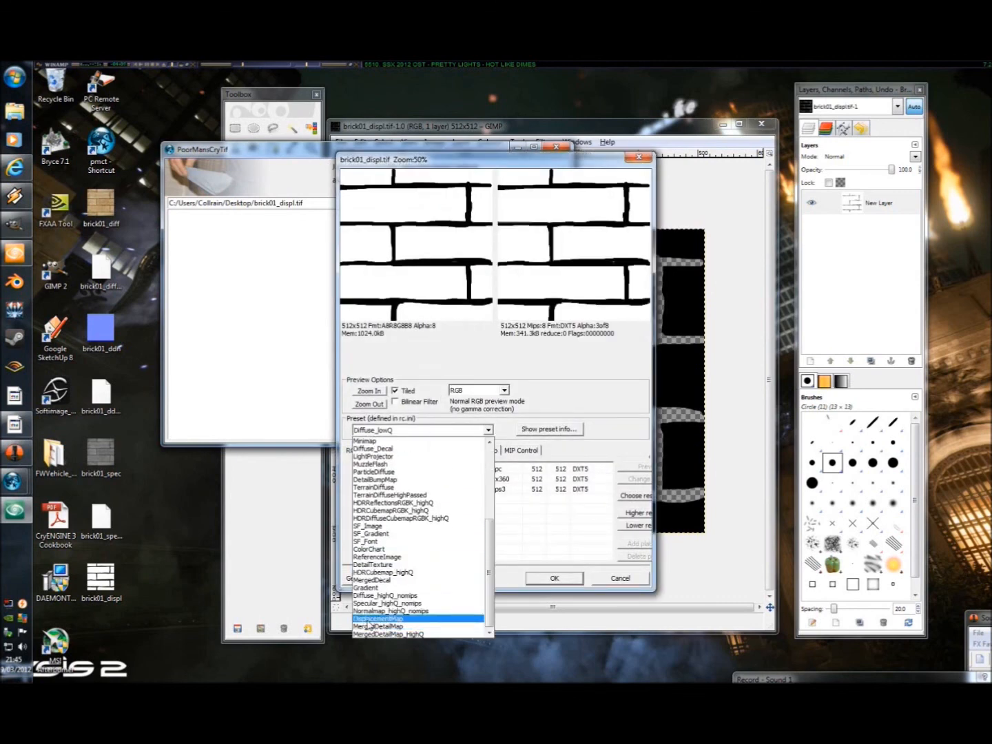
left_click(389, 619)
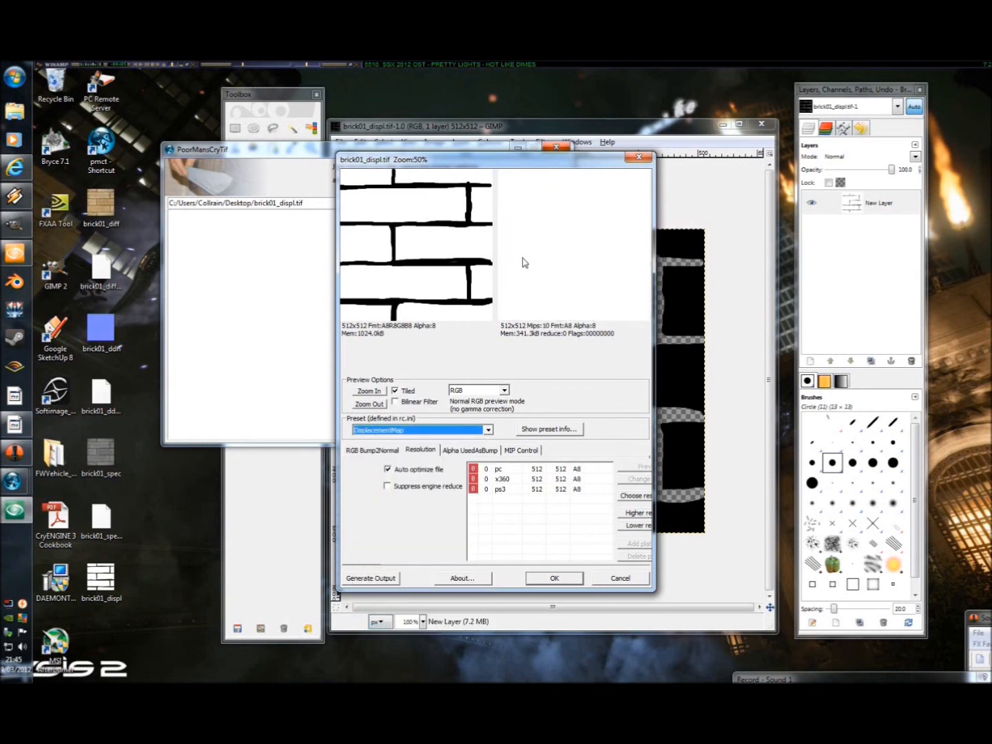
left_click(477, 394)
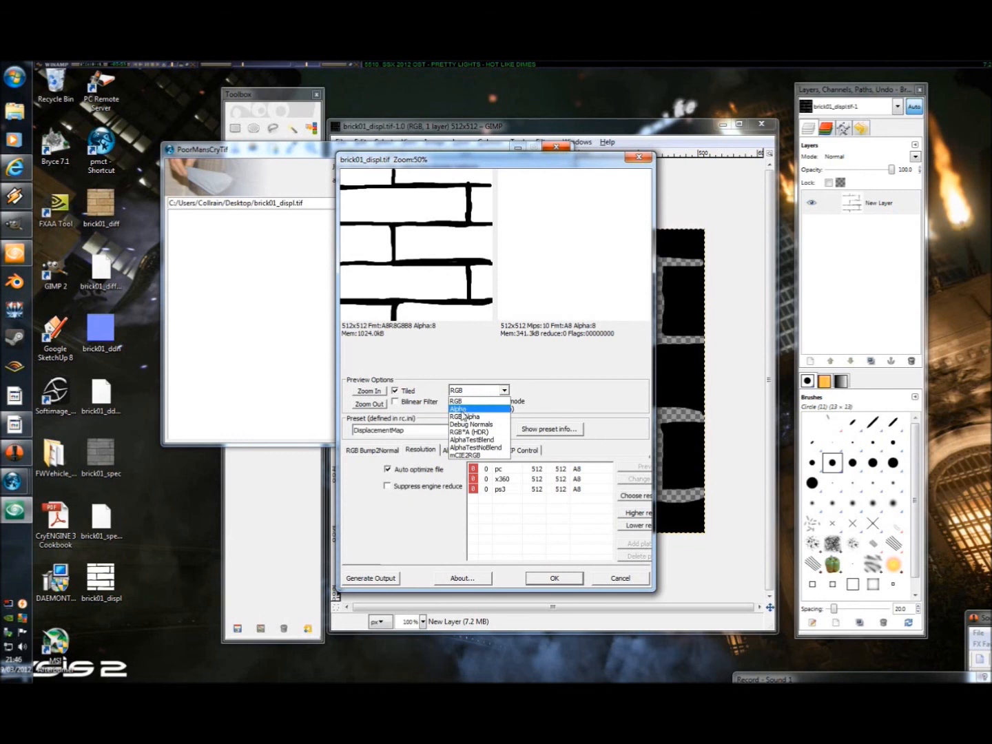
left_click(460, 409)
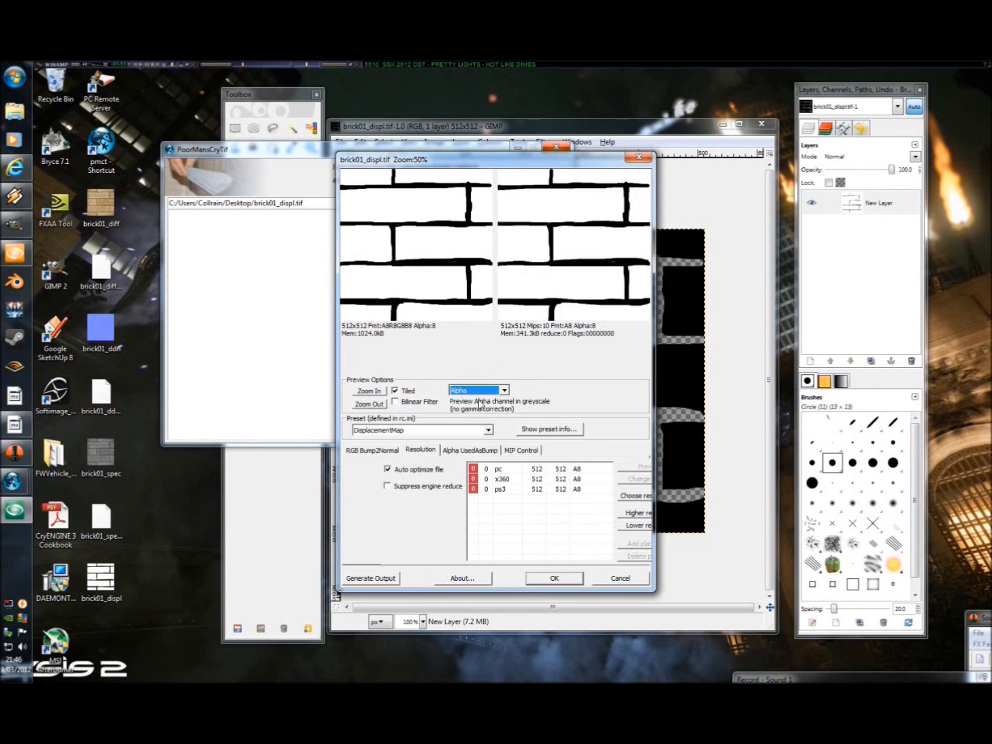
left_click(377, 579)
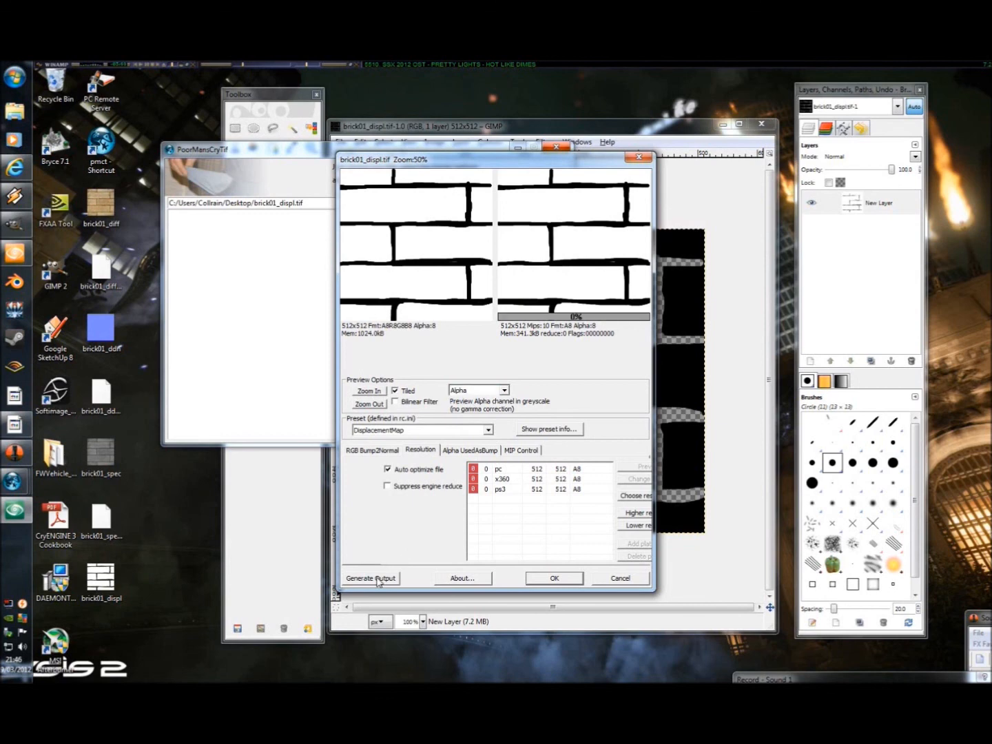
left_click(537, 581)
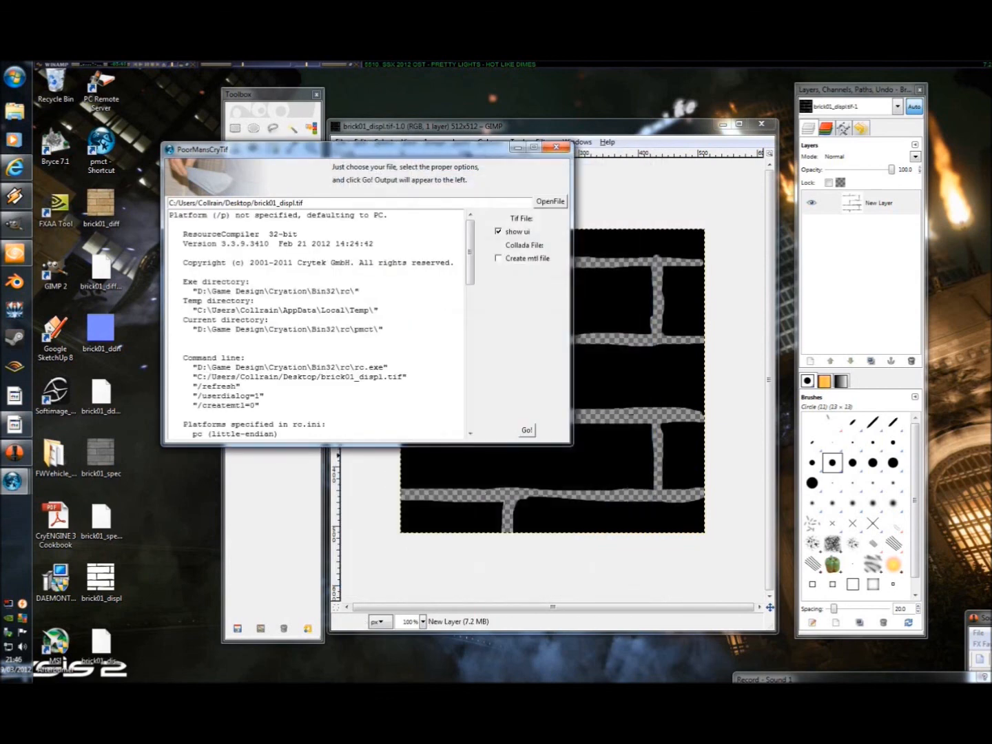